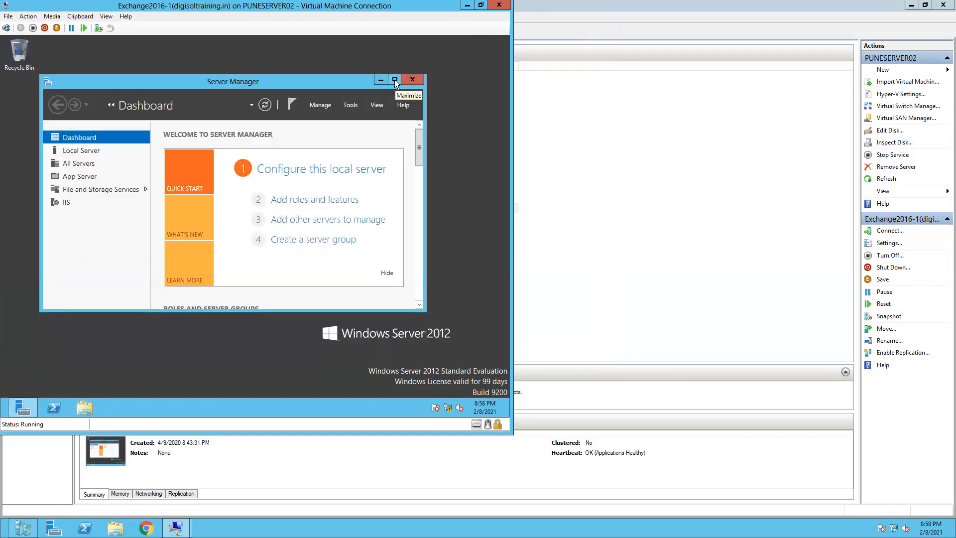
- Minimise Server Manager and switch the VM connection to full screen mode
left_click(381, 80)
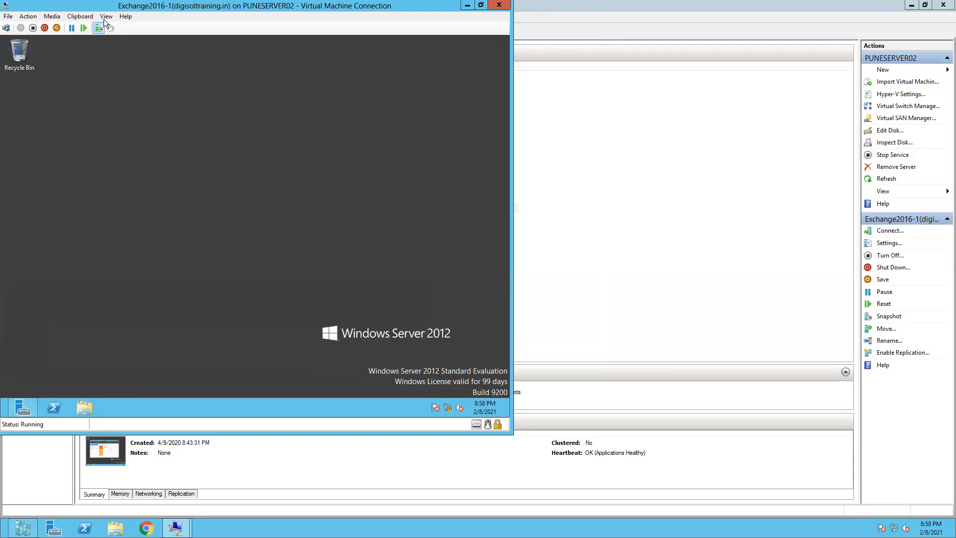
left_click(106, 16)
left_click(124, 29)
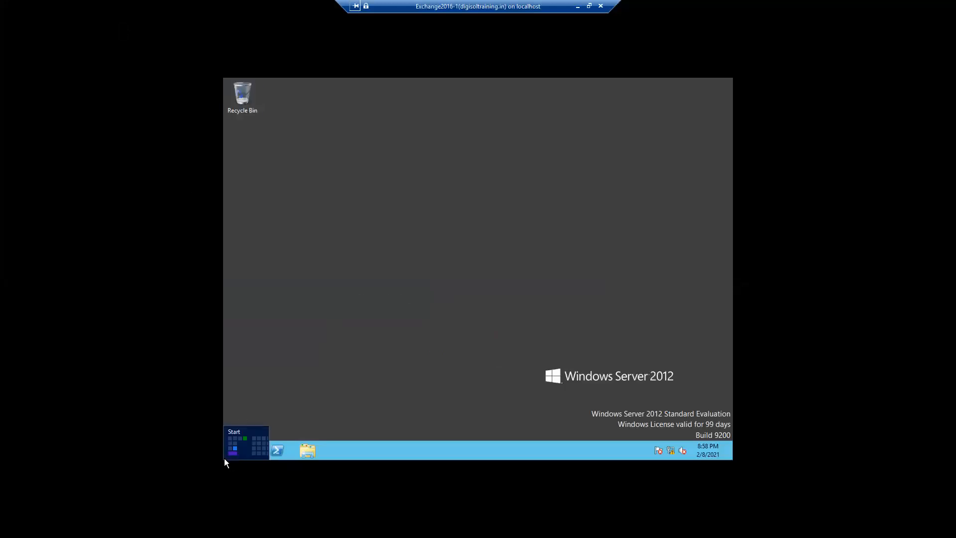
- Open the app search from the Start menu and clear the search box
right_click(224, 458)
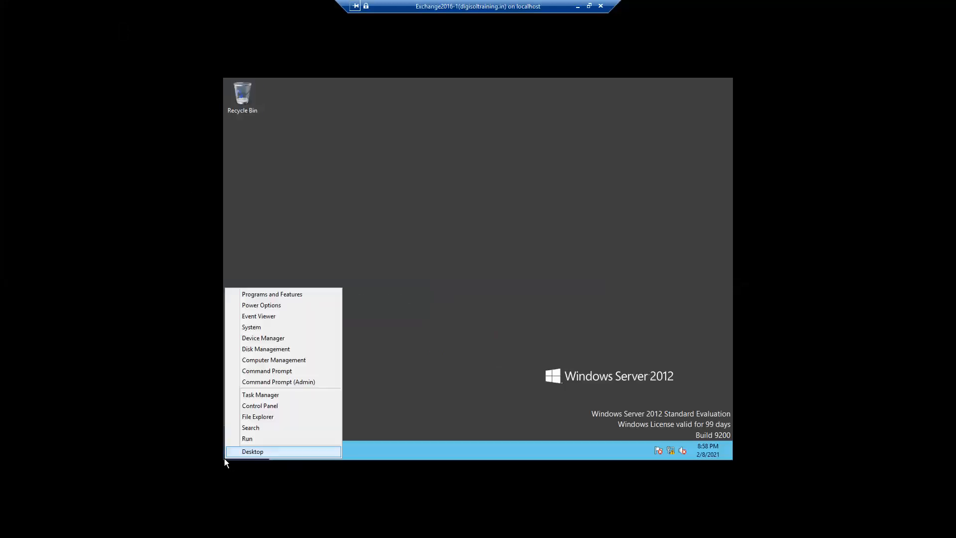
left_click(249, 432)
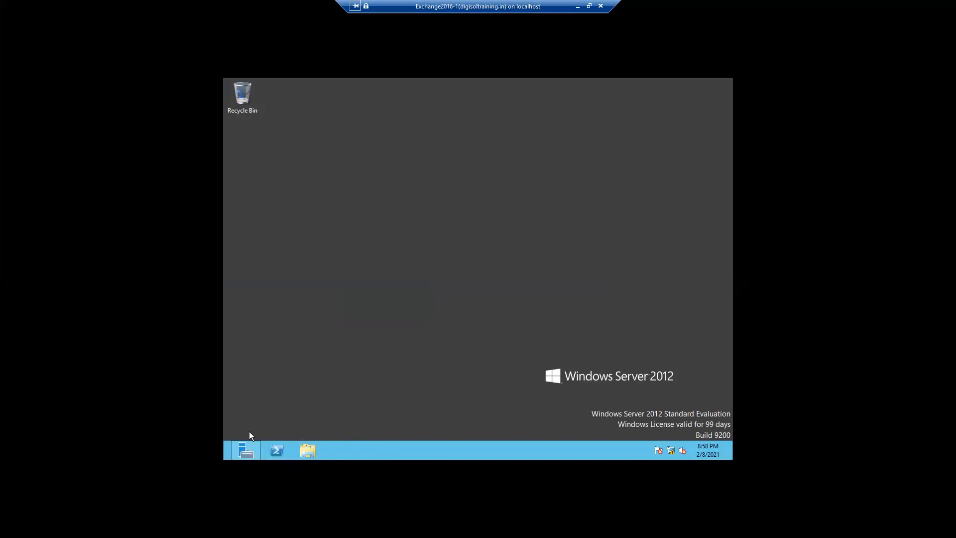
type("h")
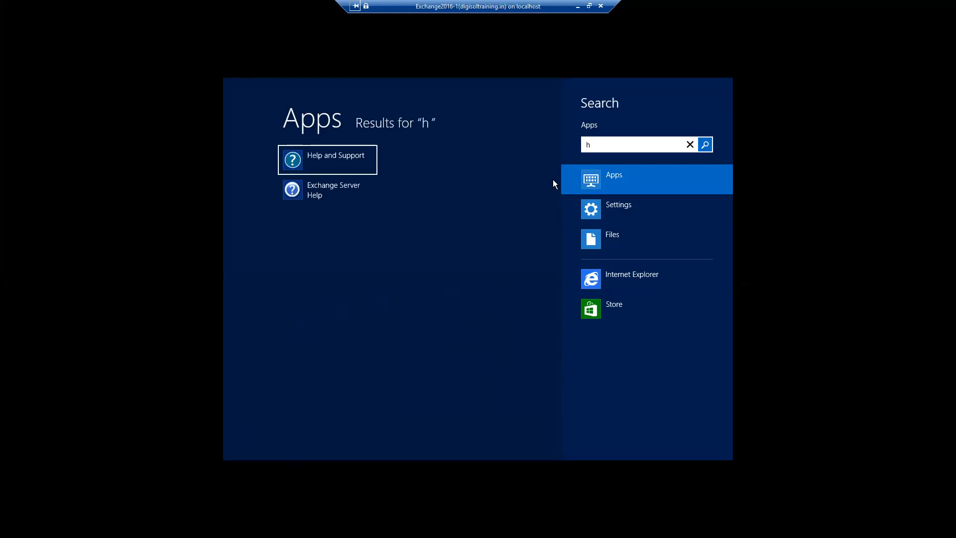
key("BackSpace")
- Search apps for 'exc' and launch Exchange Administrative Center
type("exc")
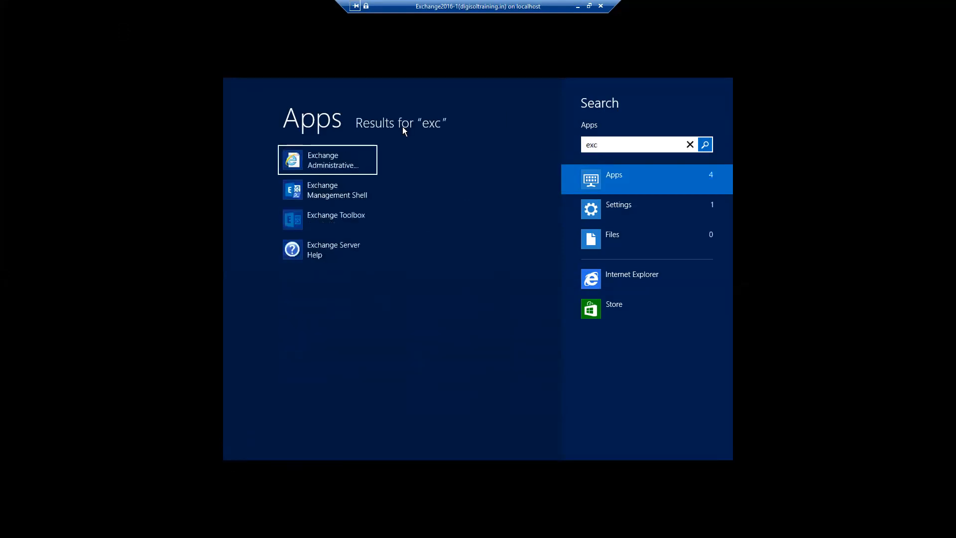
left_click(335, 159)
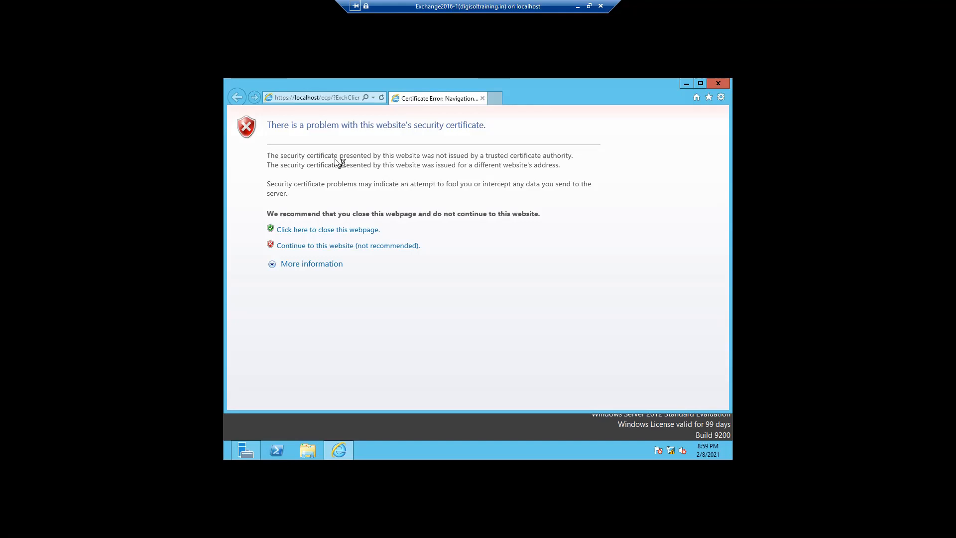
- Continue past the certificate warning, sign in with the admin password, and minimise the VM window
left_click(318, 250)
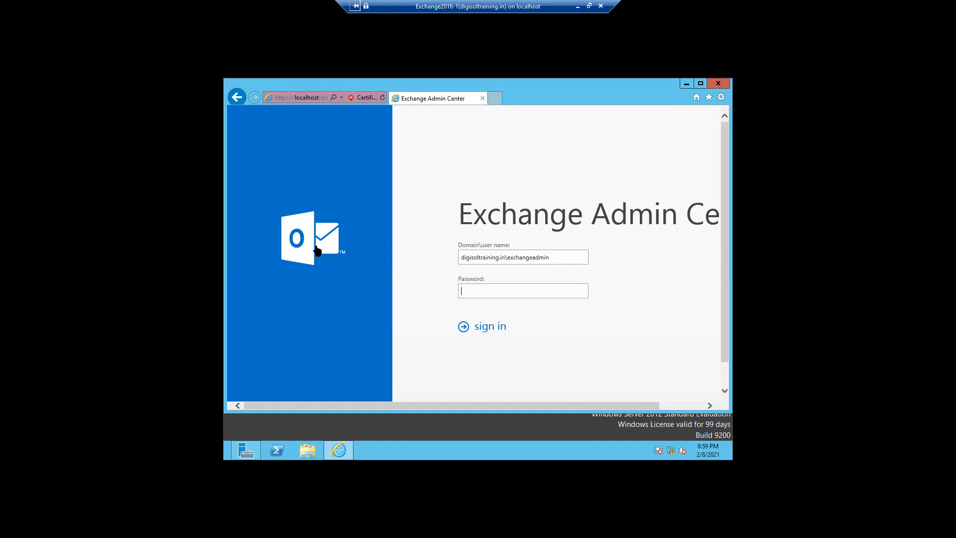
type("P@ssw0rd123")
left_click(482, 330)
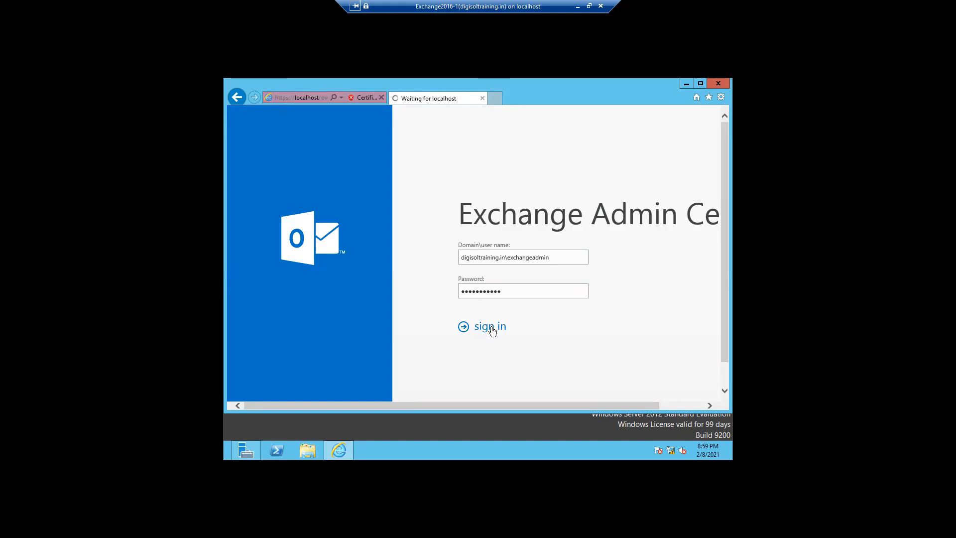
left_click(578, 7)
mouse_move(379, 7)
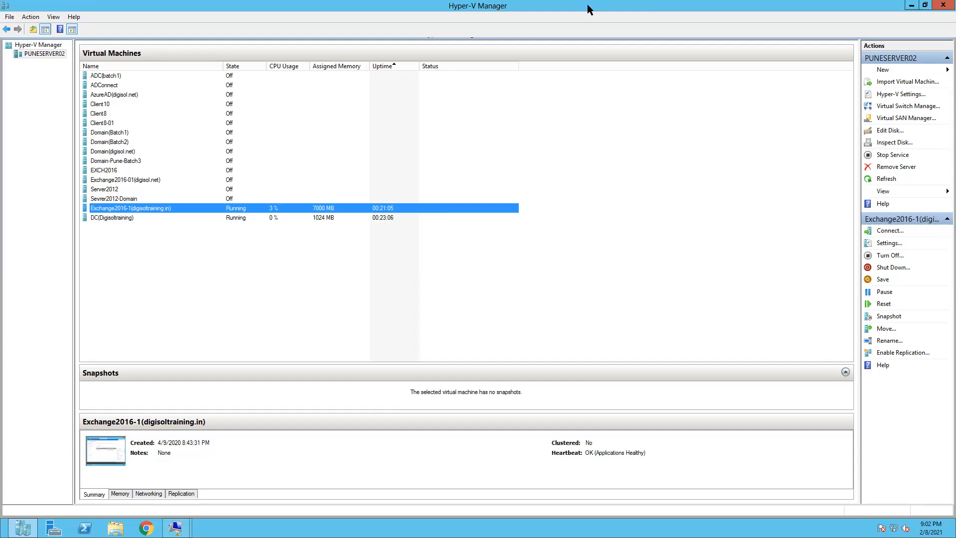
- Restore the Exchange2016-1 VM session from its taskbar preview
mouse_move(588, 6)
mouse_move(177, 526)
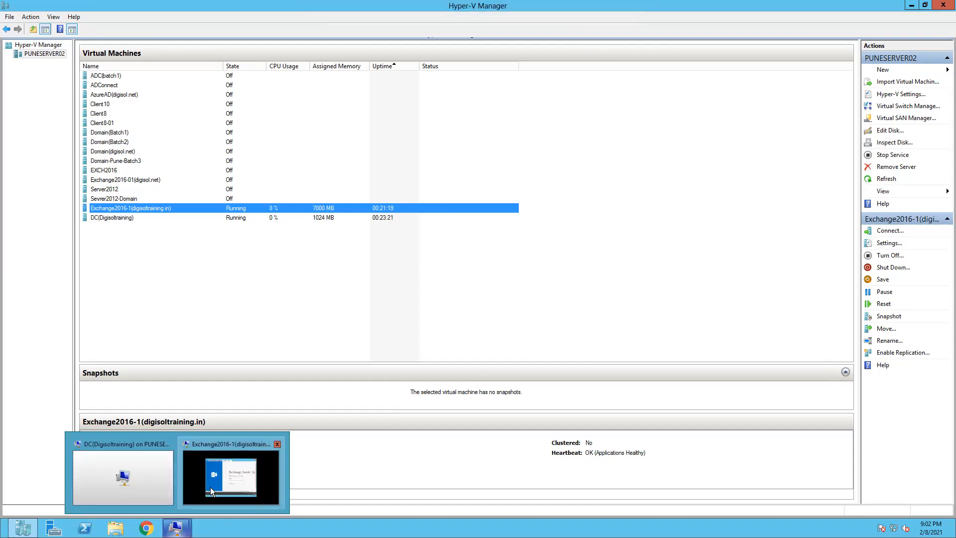
left_click(211, 487)
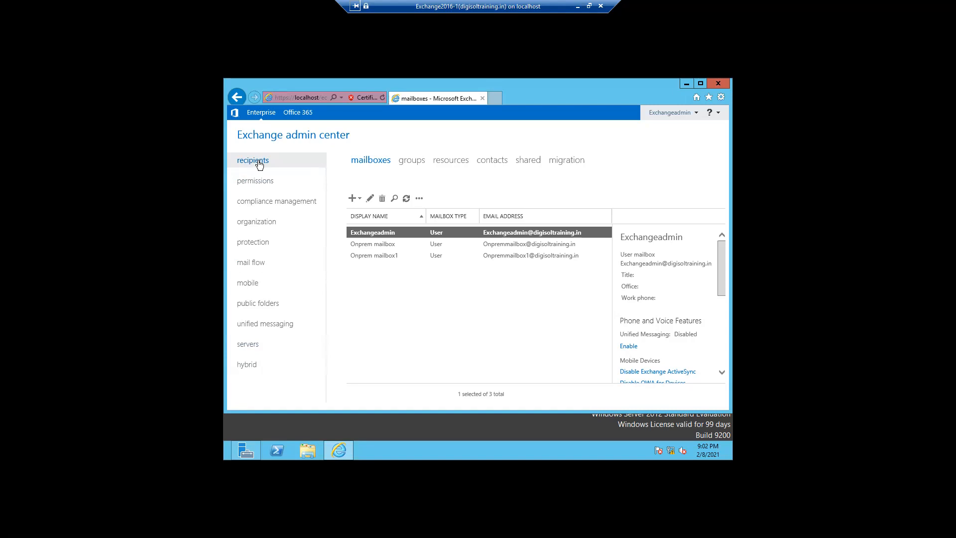
- Open the New (+) dropdown listing User, Linked and Office 365 mailbox options
left_click(353, 199)
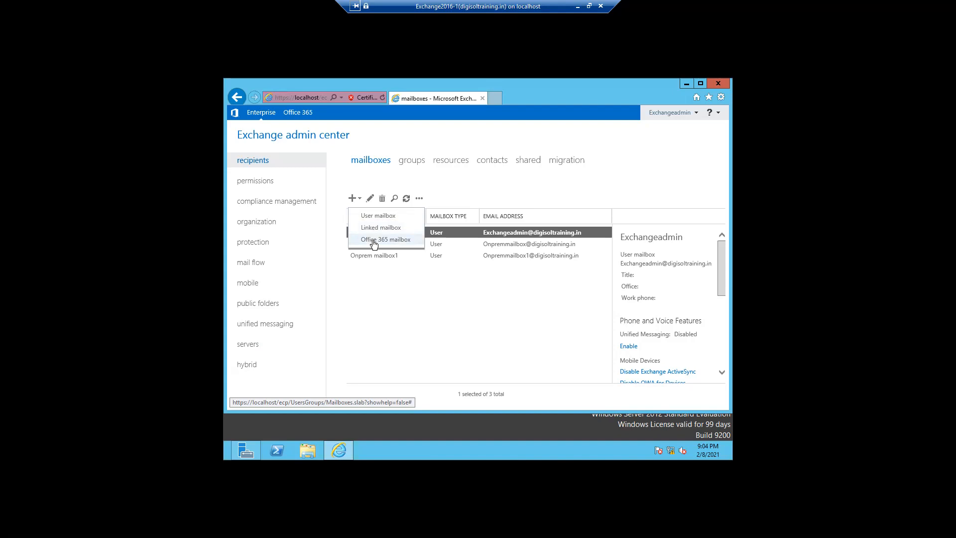
- Start a new user mailbox with the user's alias, then browse and cancel the existing-user picker
left_click(371, 218)
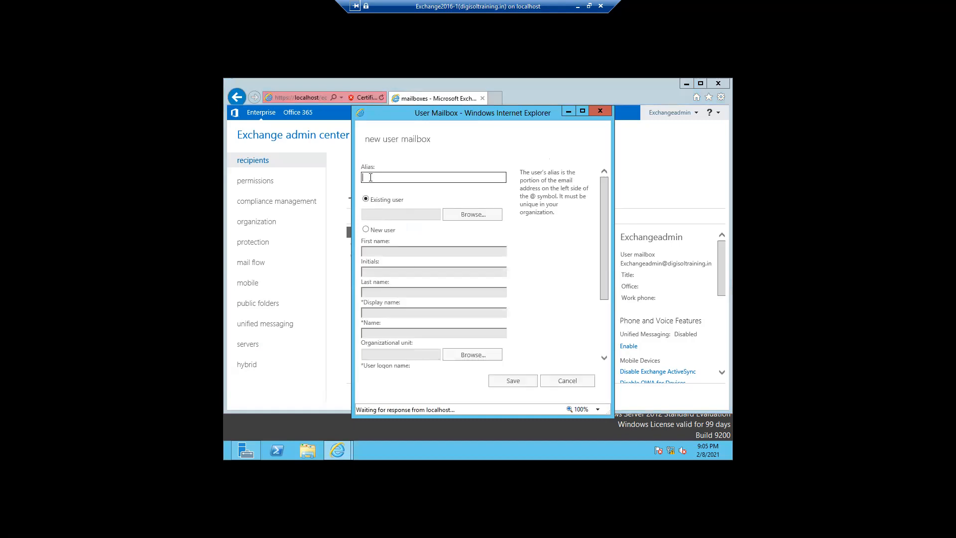
type("Harshal")
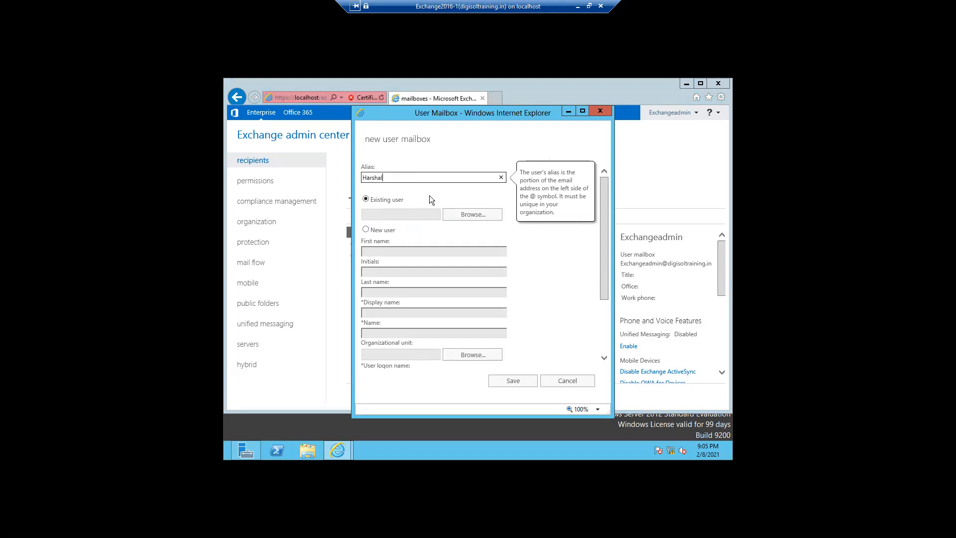
left_click(454, 215)
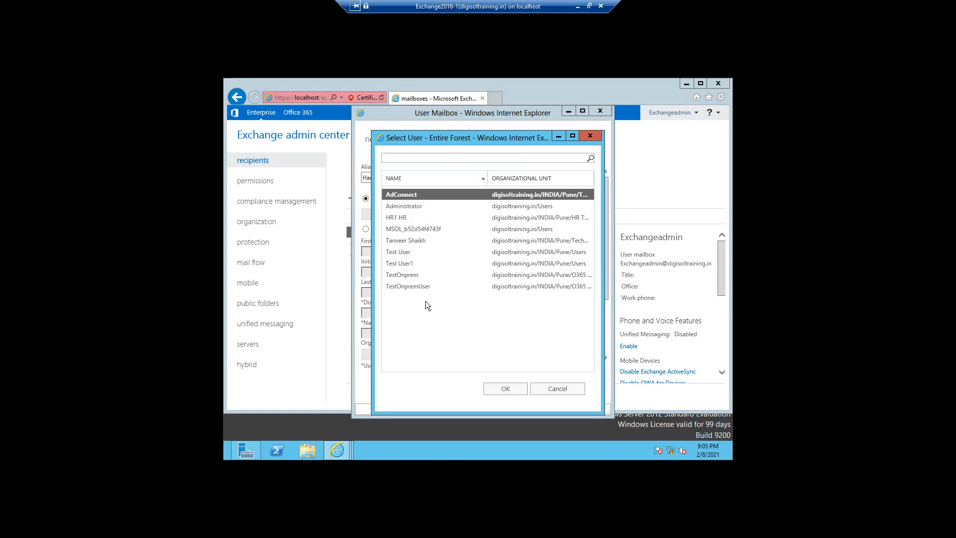
left_click(546, 389)
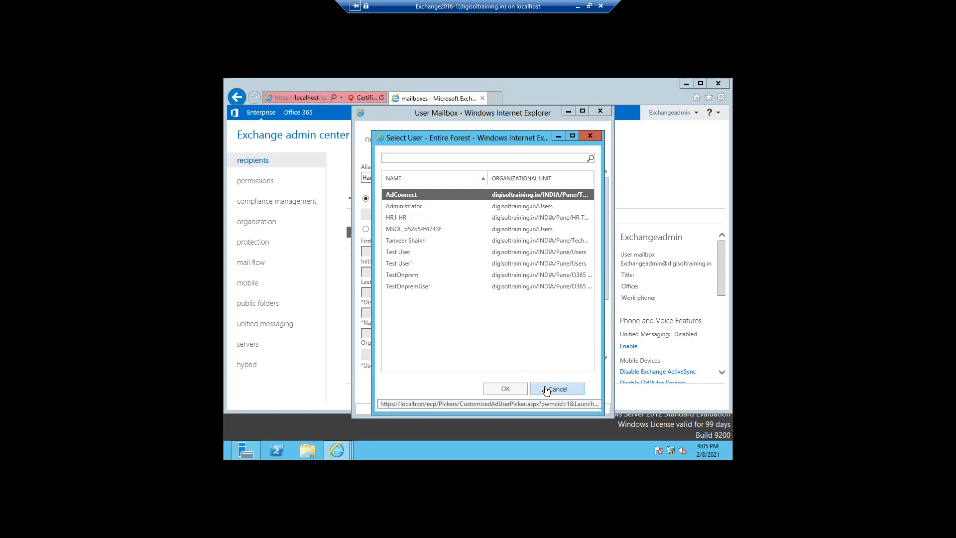
- Switch to New user and paste the alias into the First name field
left_click(367, 229)
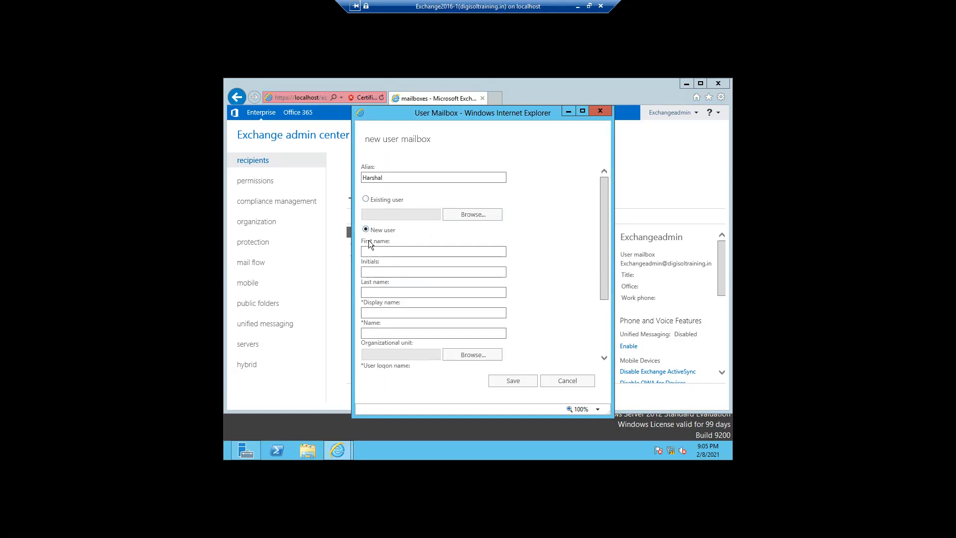
left_click_drag(386, 181, 363, 180)
key("ctrl+c")
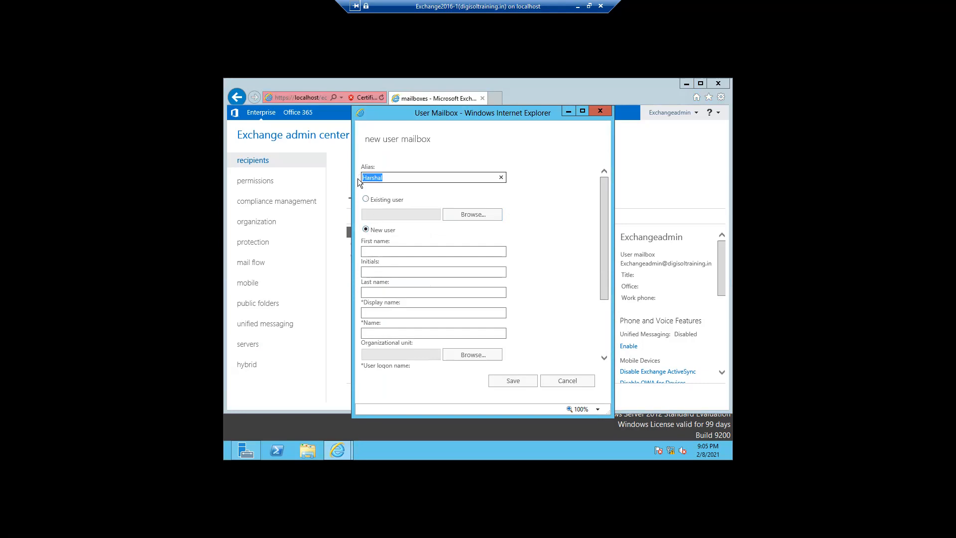
left_click(368, 252)
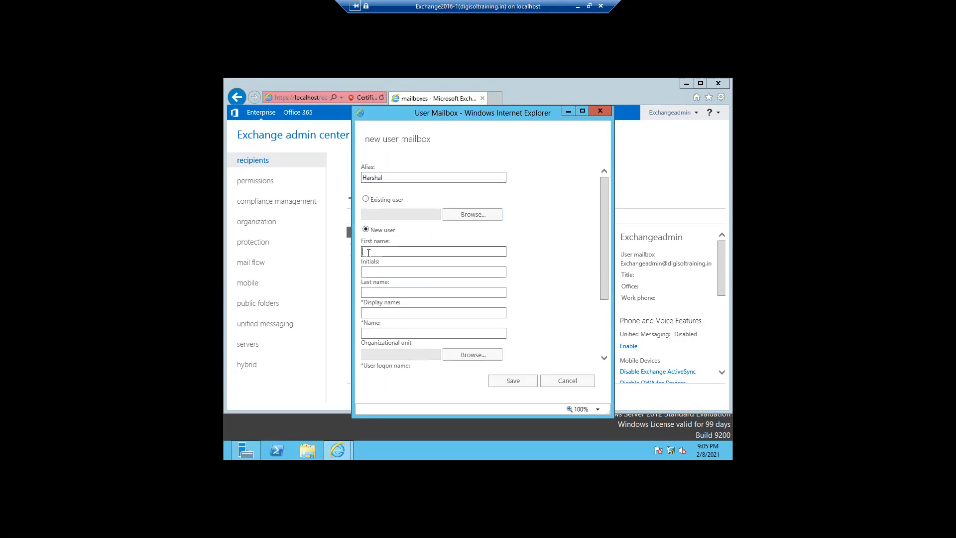
key("ctrl+v")
- Enter 'Mumbai' in the new user's Initials field
left_click(390, 273)
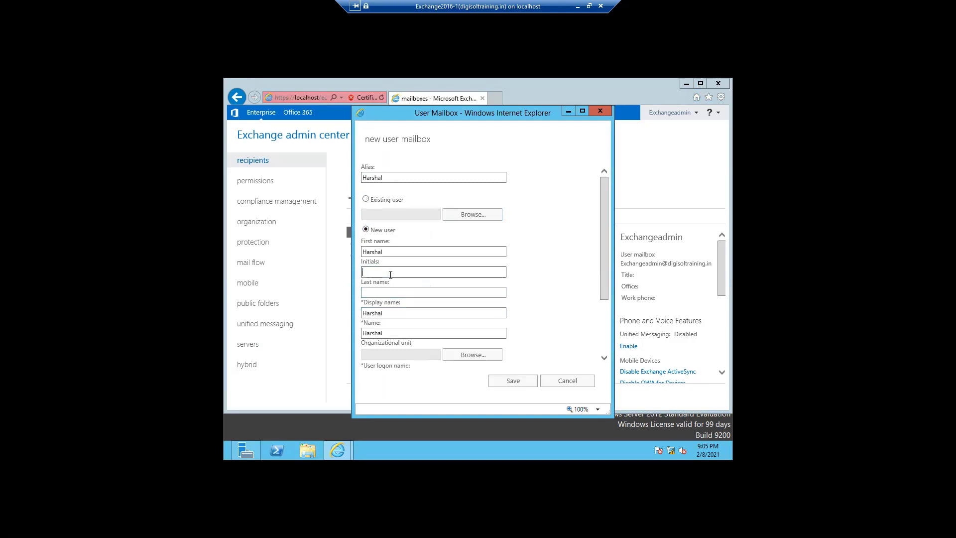
right_click(390, 274)
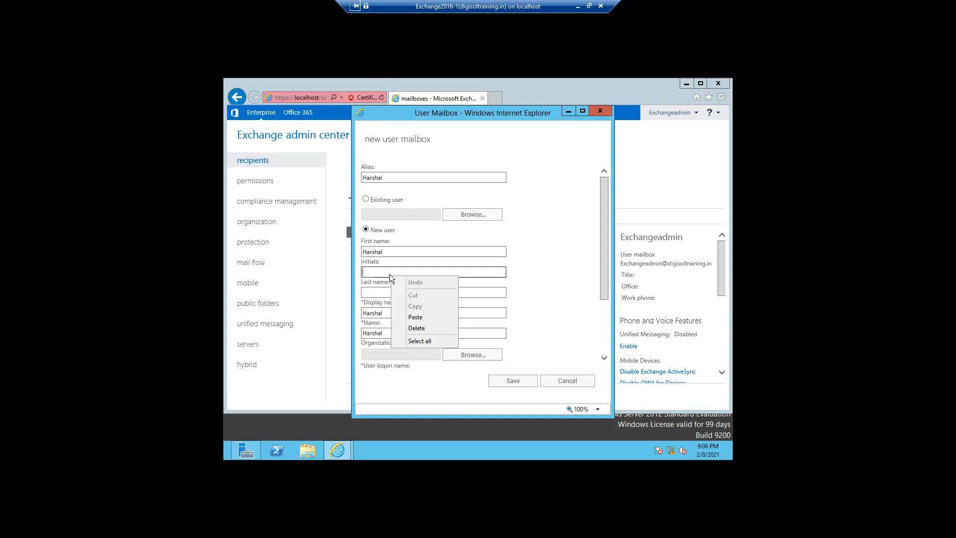
left_click(390, 274)
type("m")
key("BackSpace")
type("Mumbai")
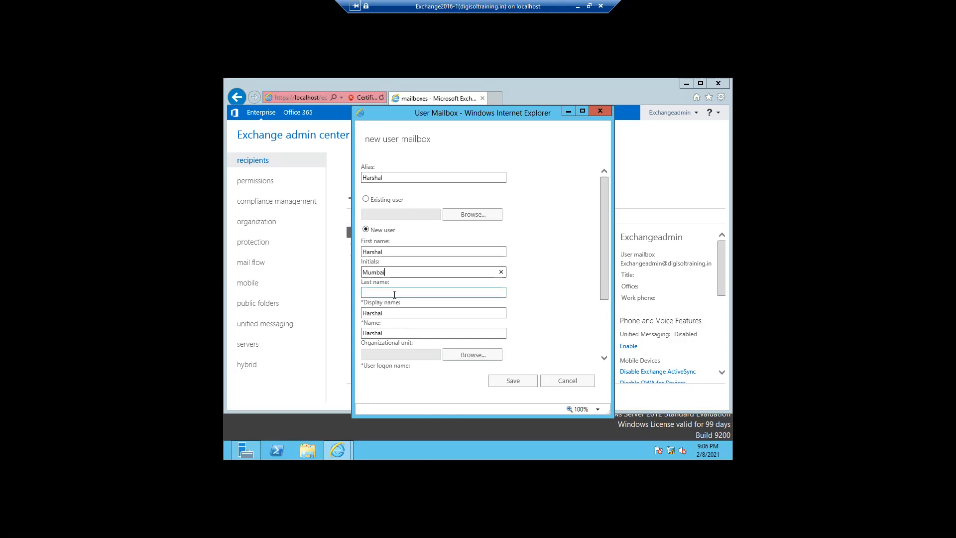
- Clear 'Mumbai' from the Initials field
double_click(369, 272)
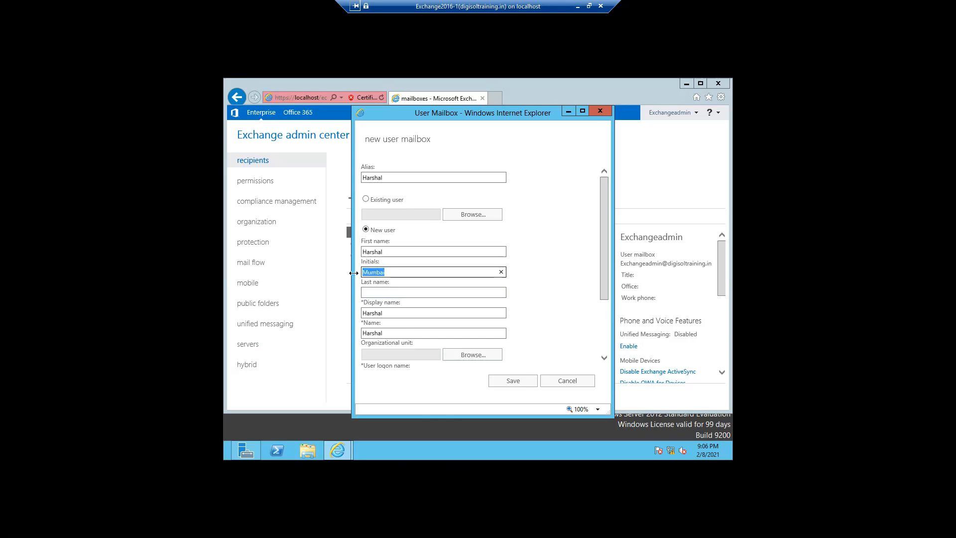
key("BackSpace")
left_click(383, 269)
right_click(375, 274)
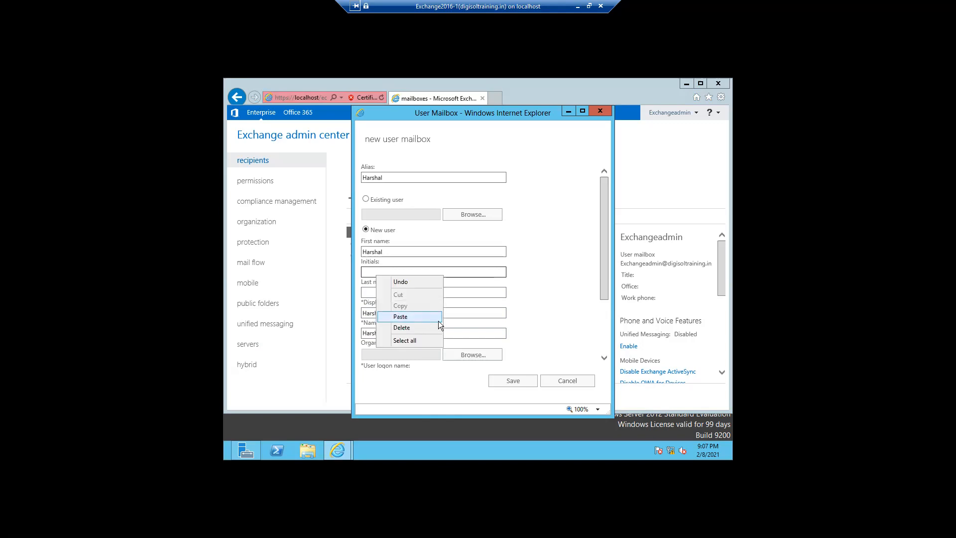
right_click(464, 312)
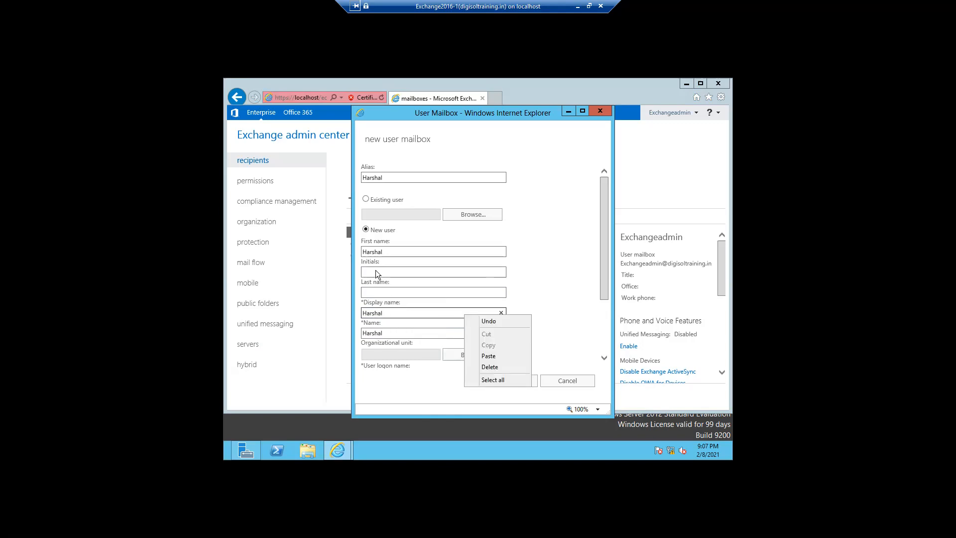
- Enter 'Mumbai' as the last name, removing stray text from Initials
left_click(373, 291)
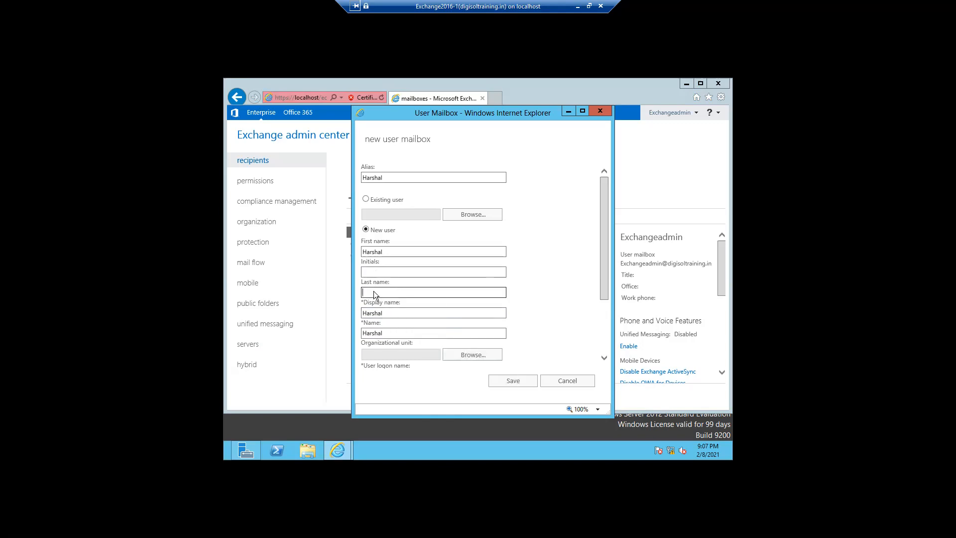
right_click(374, 291)
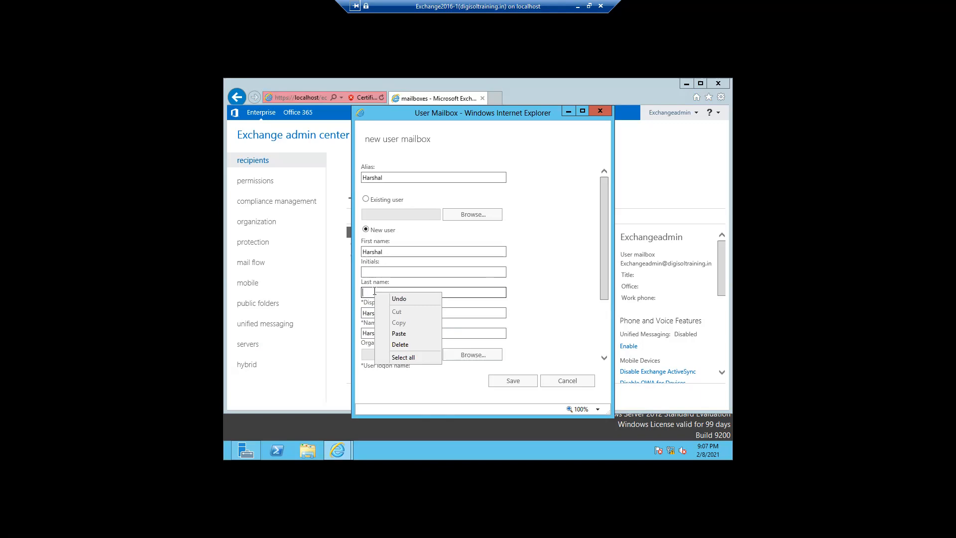
type("umba")
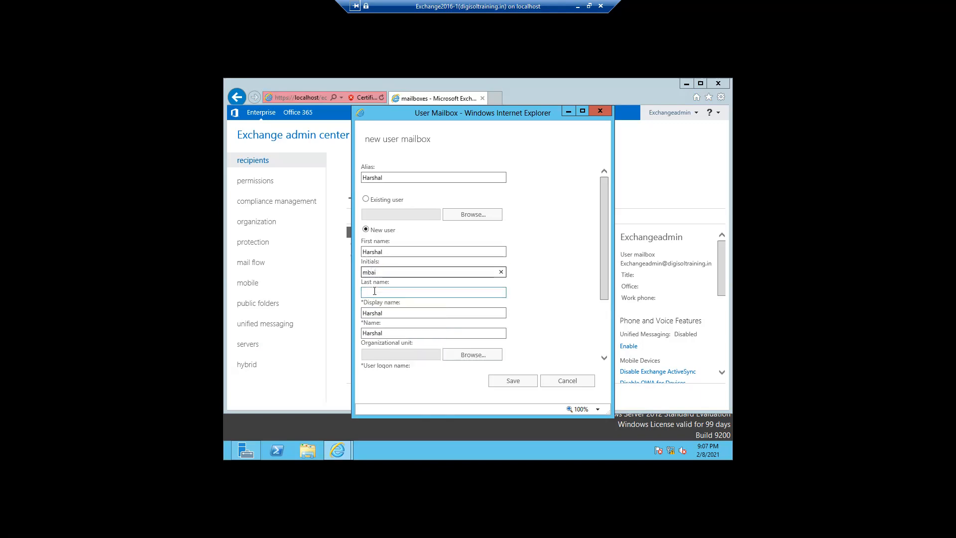
left_click(410, 322)
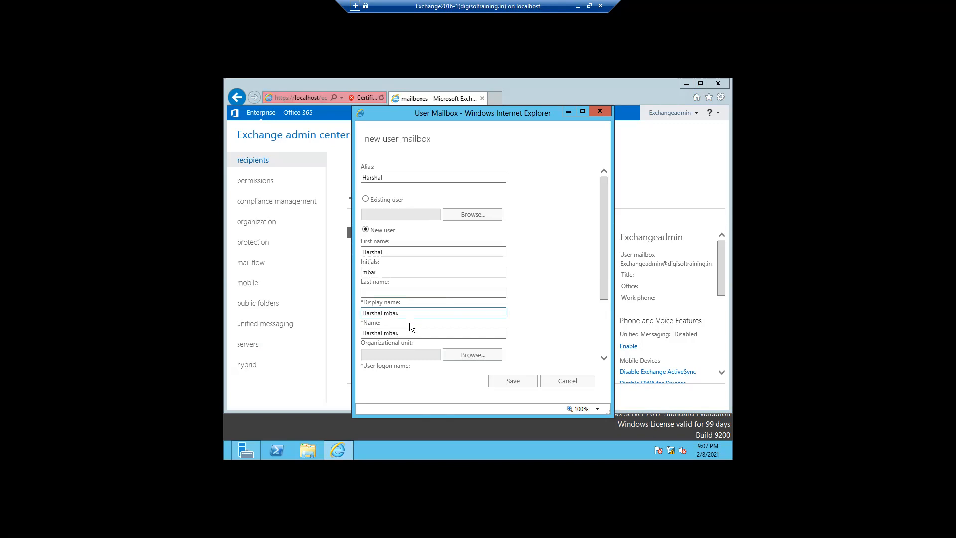
left_click(392, 289)
left_click(387, 272)
key("BackSpace")
key("BackSpace")
key("BackSpace")
key("BackSpace")
left_click(369, 295)
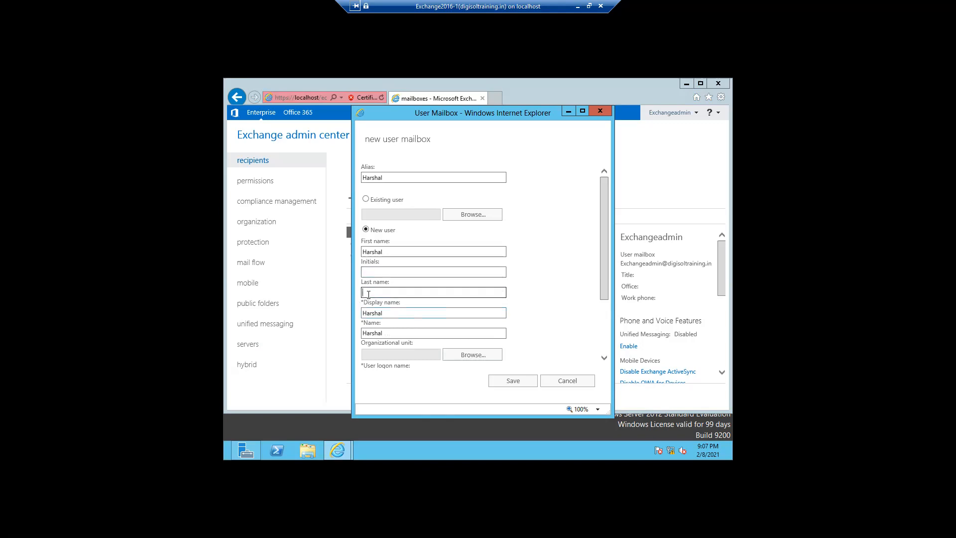
type("Mumbai")
- Set the initials to 'Tech' and check the updated display name and name
left_click(405, 333)
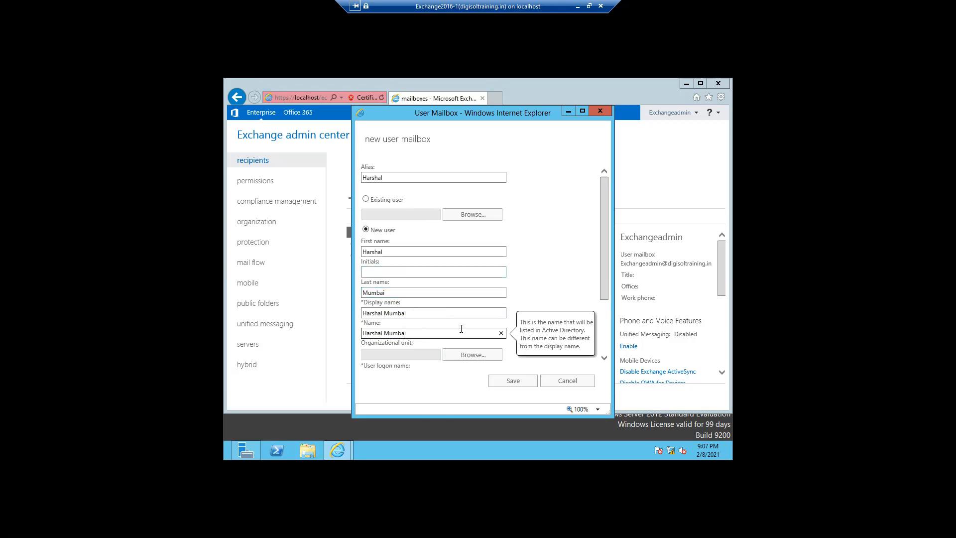
left_click(389, 273)
type("Tech T")
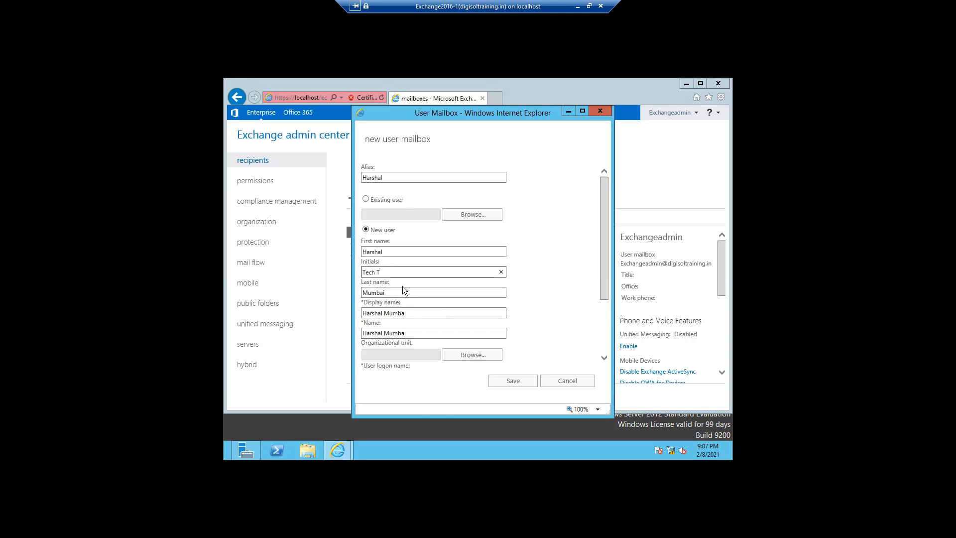
left_click(414, 332)
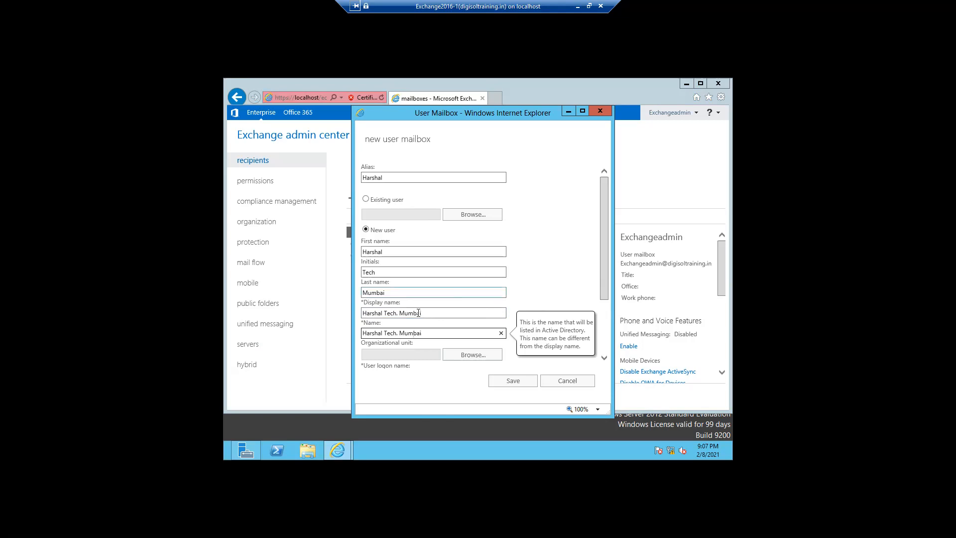
left_click(398, 313)
left_click(384, 177)
left_click_drag(389, 181, 349, 180)
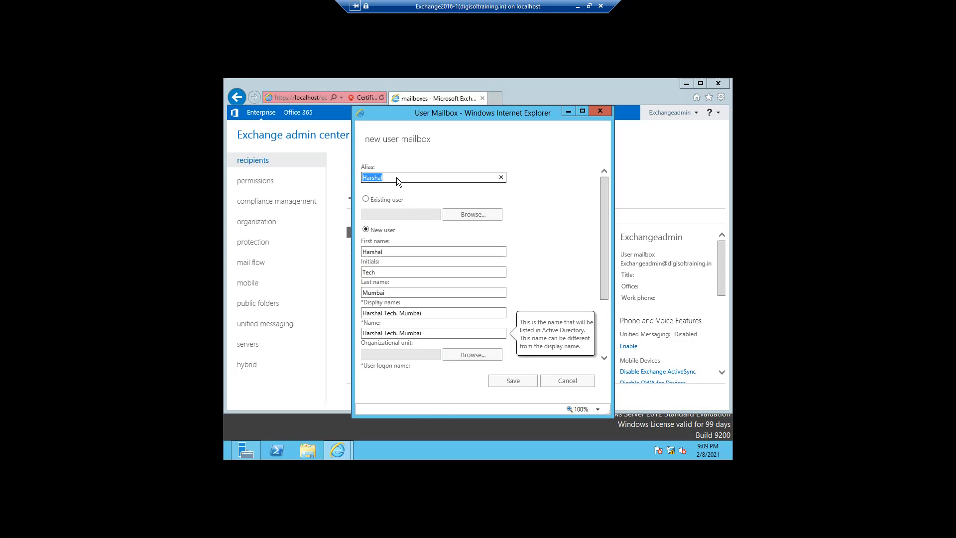
left_click(393, 178)
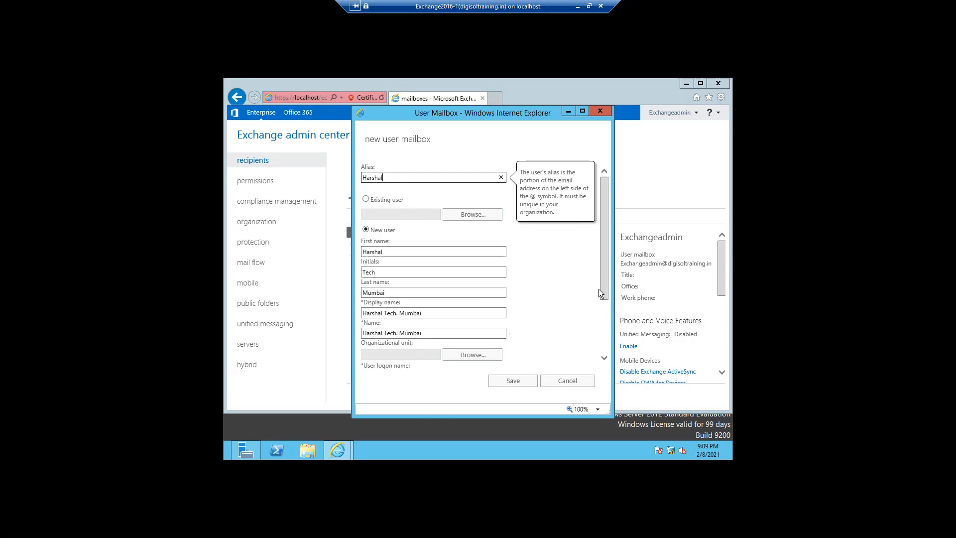
left_click_drag(600, 291, 601, 315)
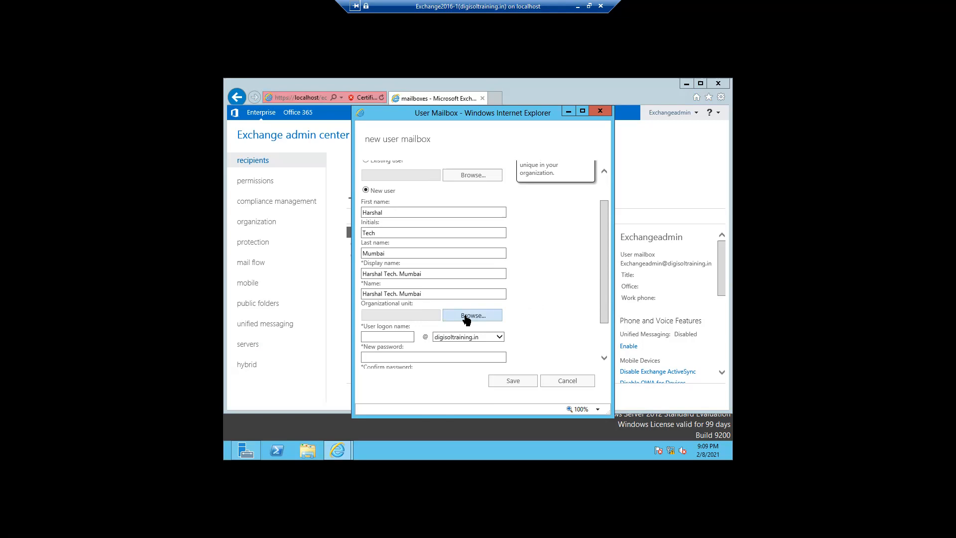
left_click_drag(602, 267, 601, 232)
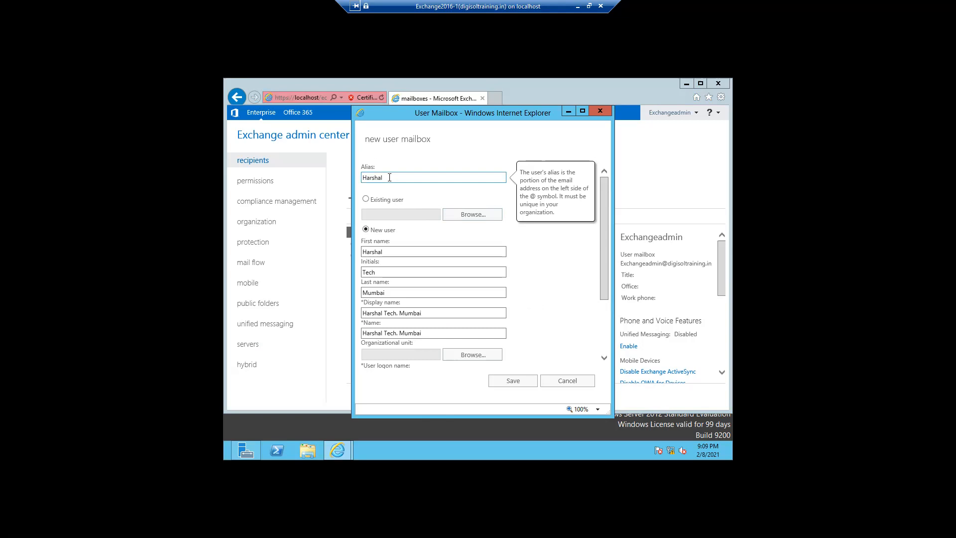
left_click_drag(390, 178, 357, 179)
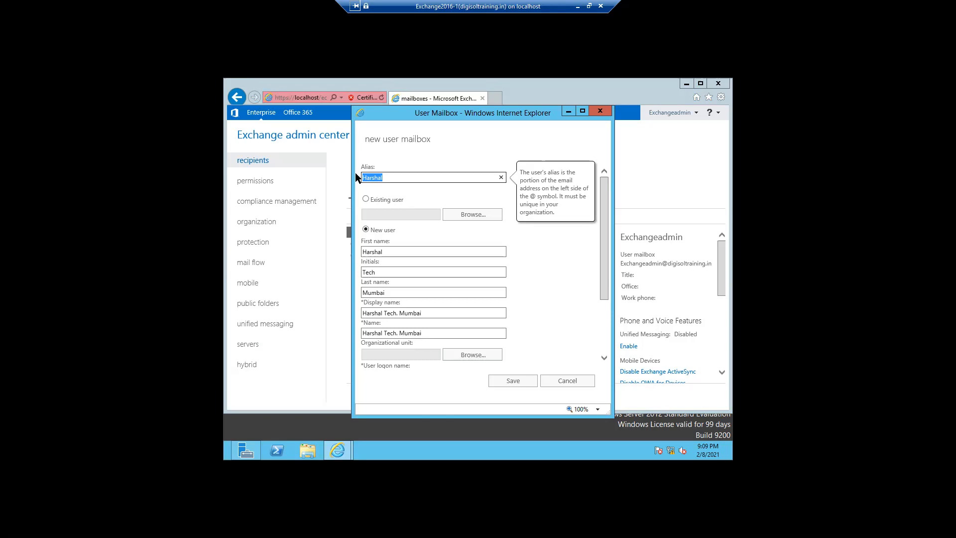
- Append the user's surname to the alias and fix the typo at its end
left_click(398, 178)
- Replace Mumbai in the Last name field with the user's surname, then review the alias
left_click_drag(393, 295, 339, 296)
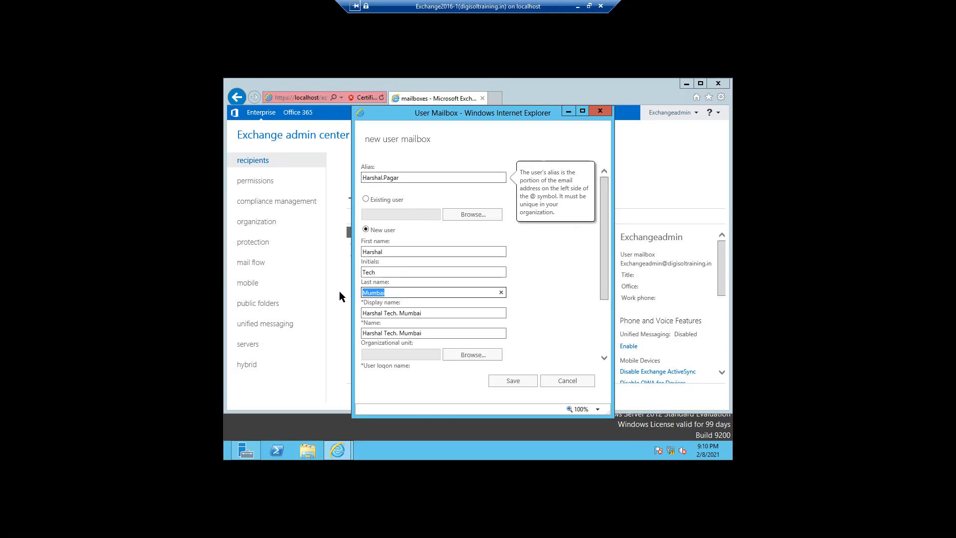
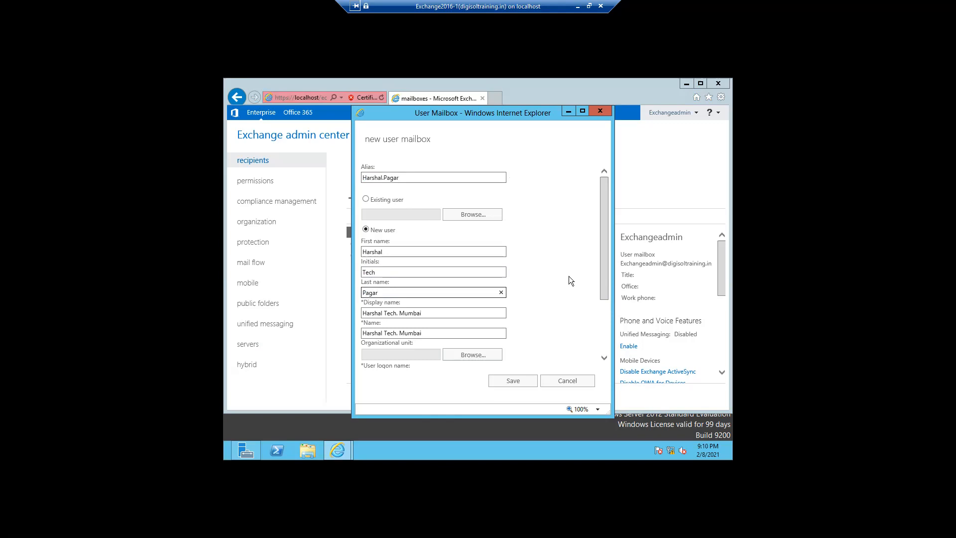
left_click_drag(416, 181, 355, 180)
key("ctrl+c")
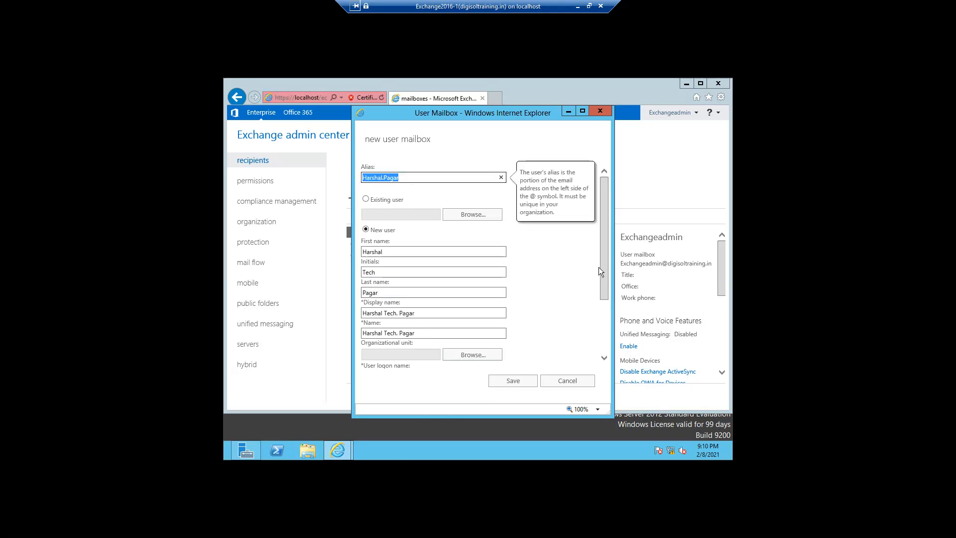
left_click_drag(599, 271, 602, 347)
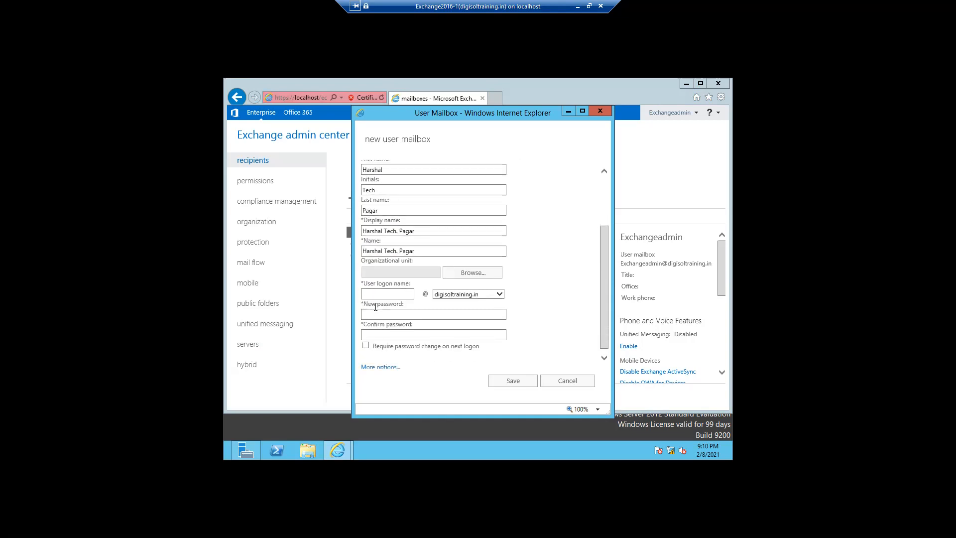
- Paste the alias as the digisoltraining.in logon name and enter the password and its confirmation
left_click(370, 295)
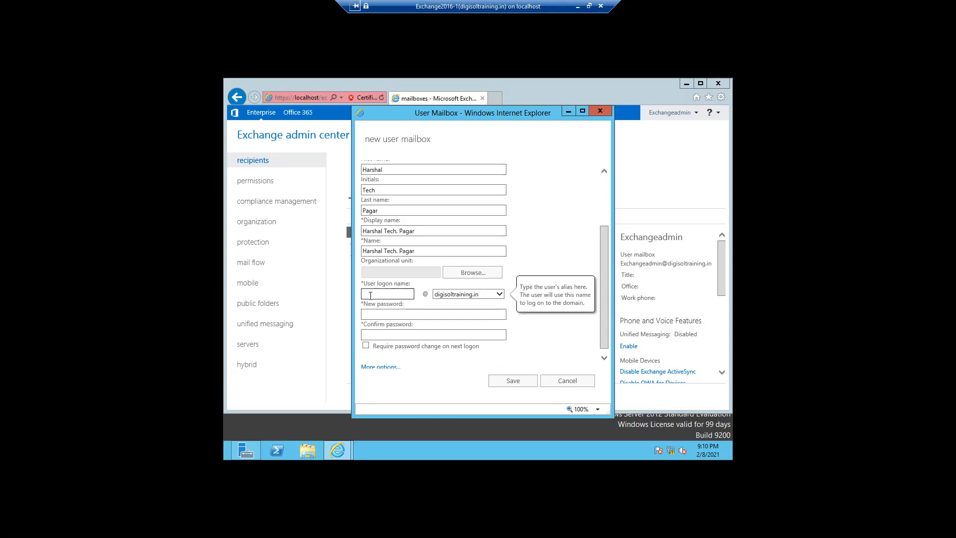
key("ctrl+v")
left_click(393, 315)
type("P@ssw0rd123")
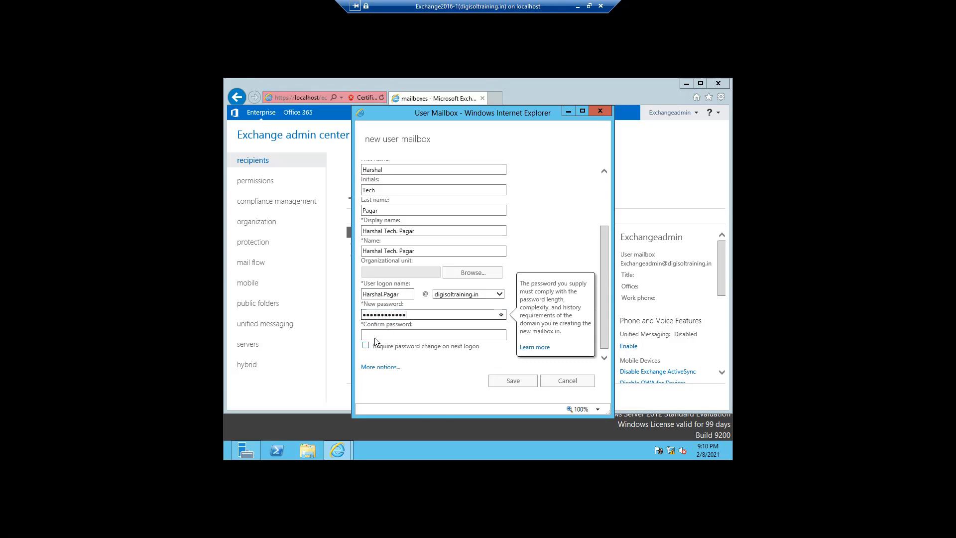
left_click(376, 335)
type("Password@123")
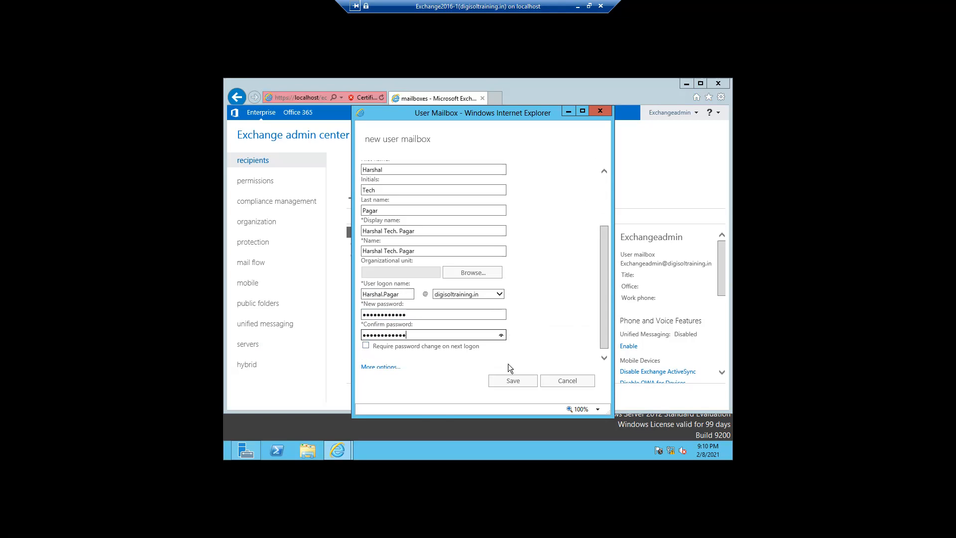
left_click_drag(606, 339, 605, 354)
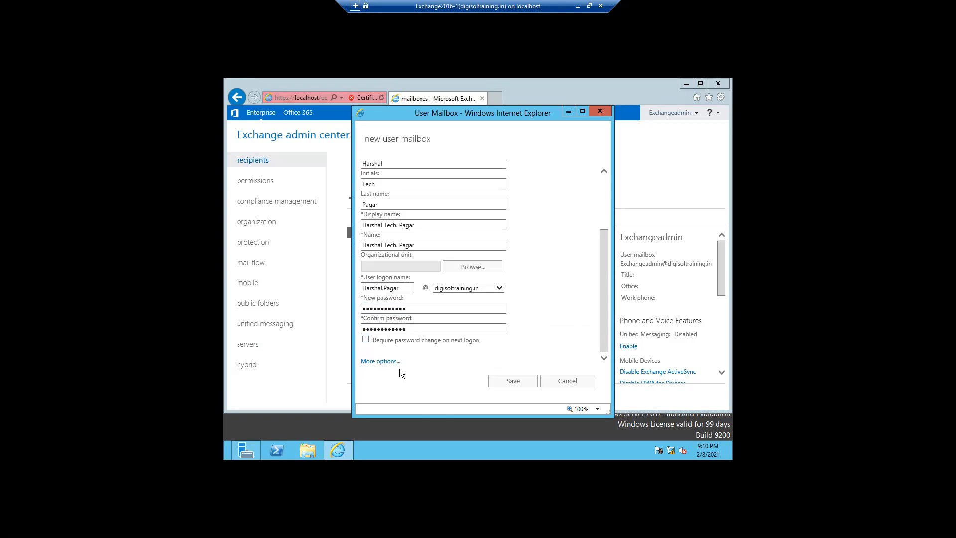
- Under More options, browse and choose Mailbox_Database as the mailbox database
left_click(372, 362)
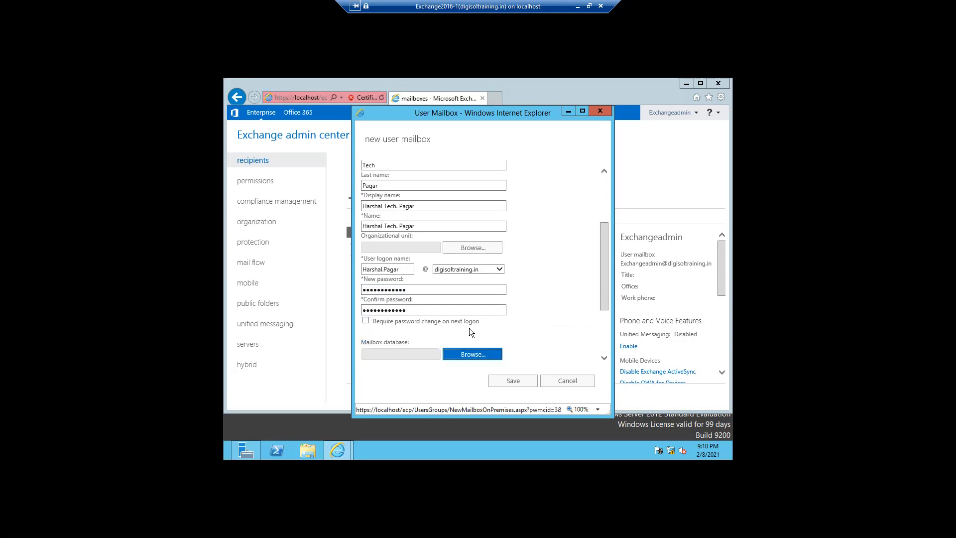
left_click_drag(602, 290, 601, 322)
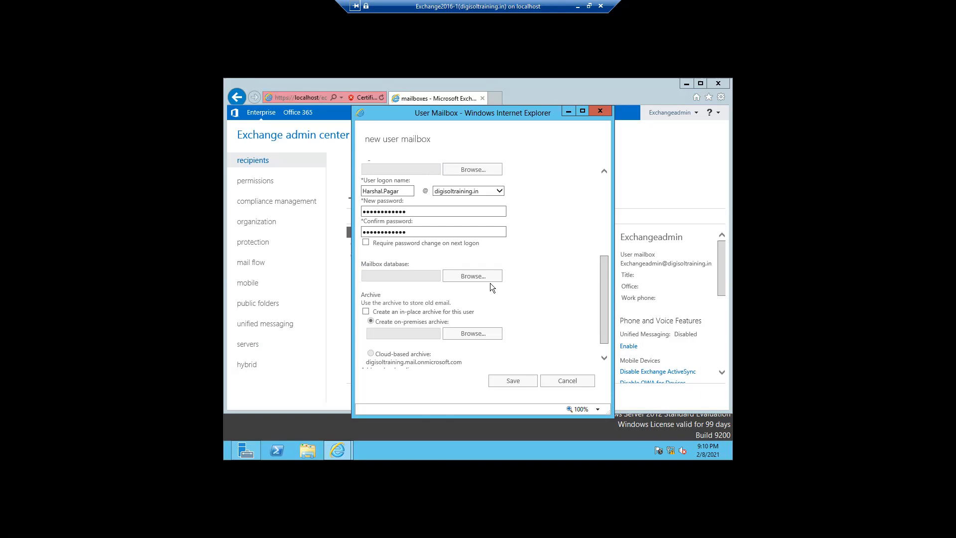
left_click(474, 276)
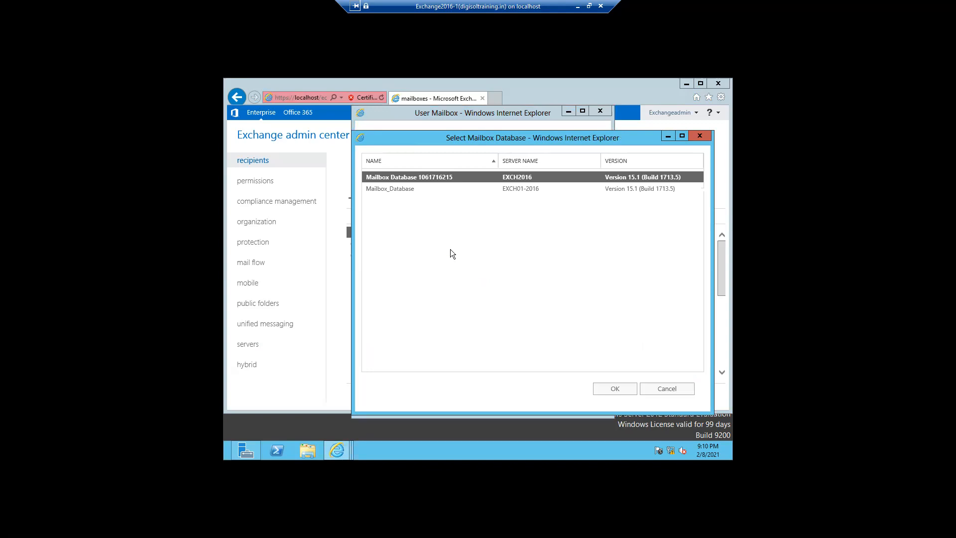
left_click(395, 189)
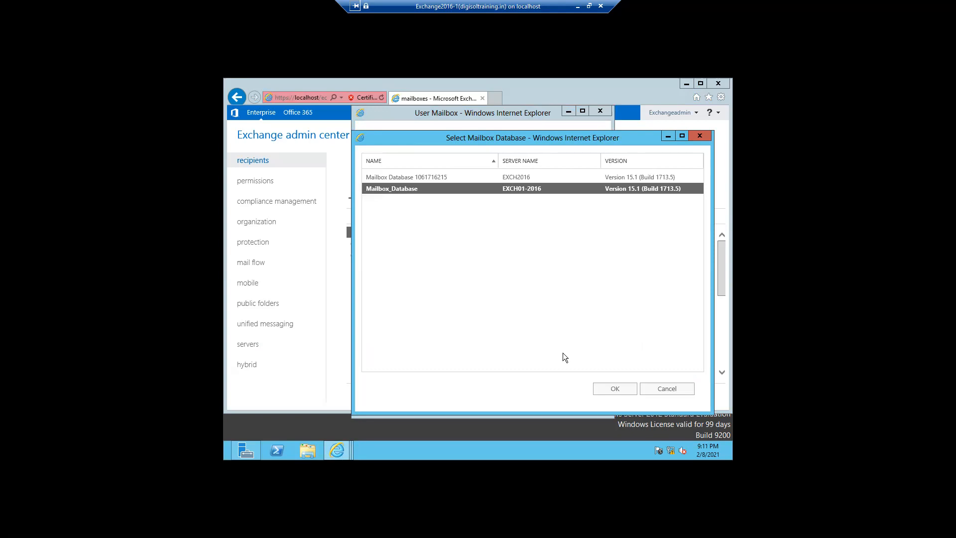
left_click(601, 389)
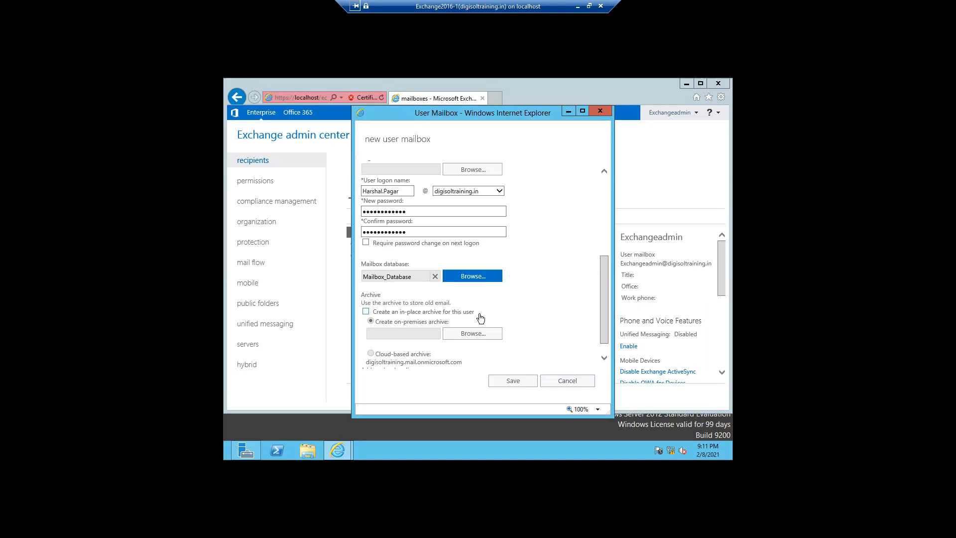
- Tick the in-place archive option, keeping the on-premises archive choice
left_click(366, 312)
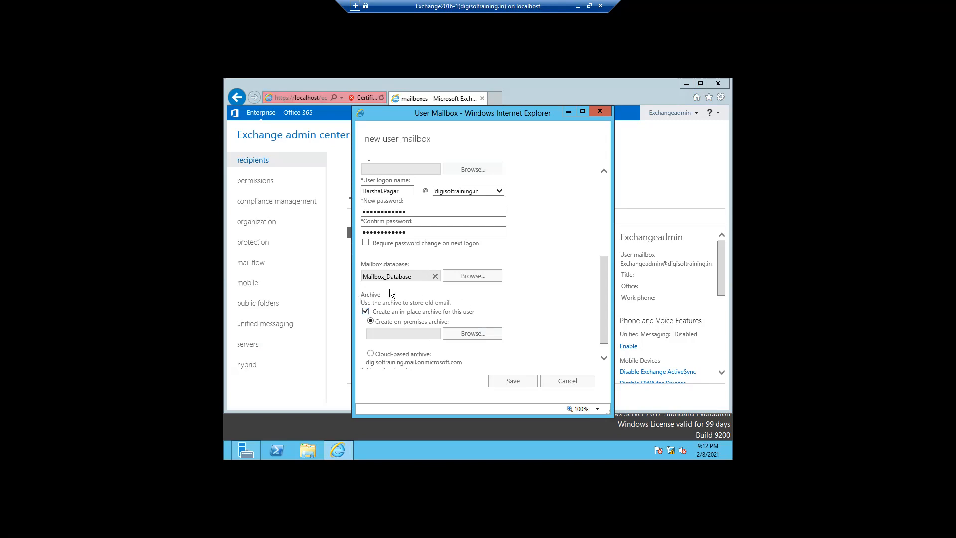
left_click(465, 340)
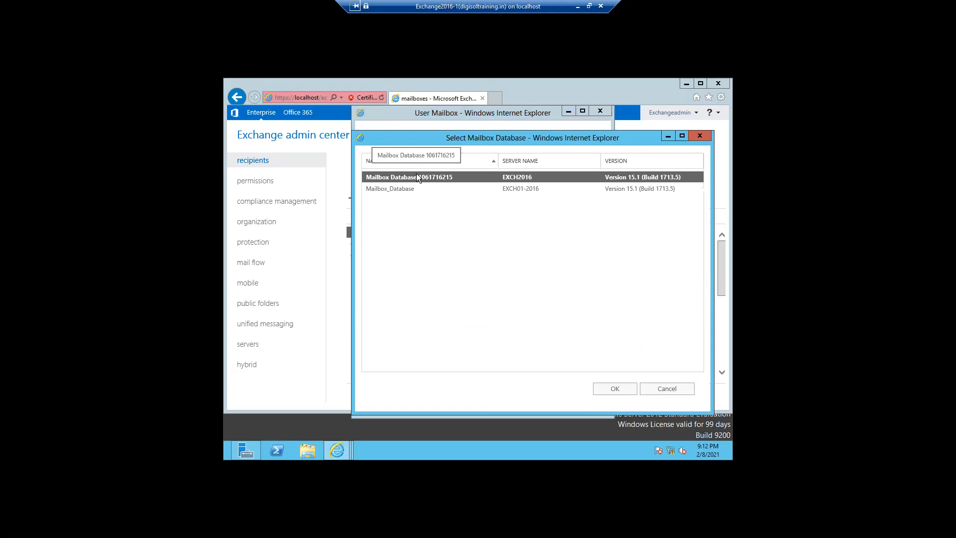
left_click(394, 191)
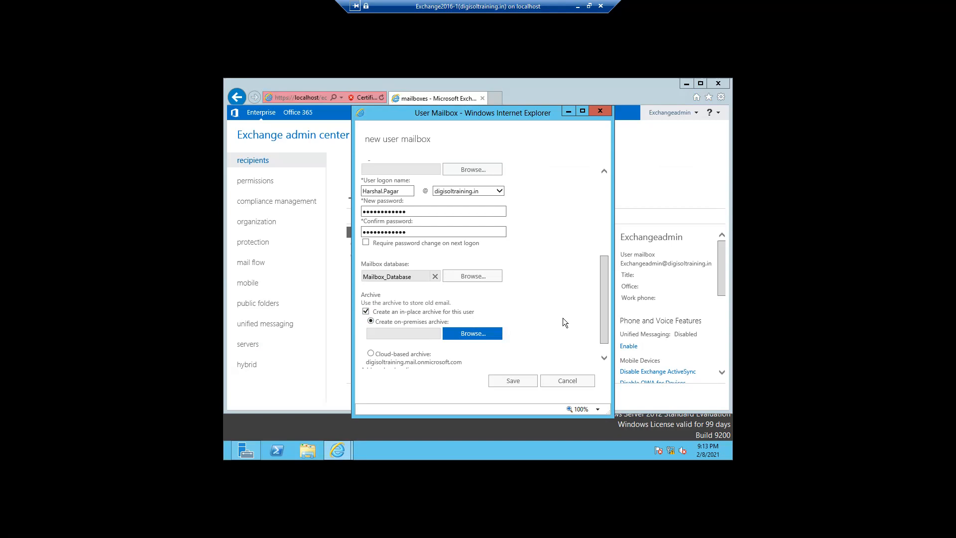
left_click_drag(600, 333, 602, 344)
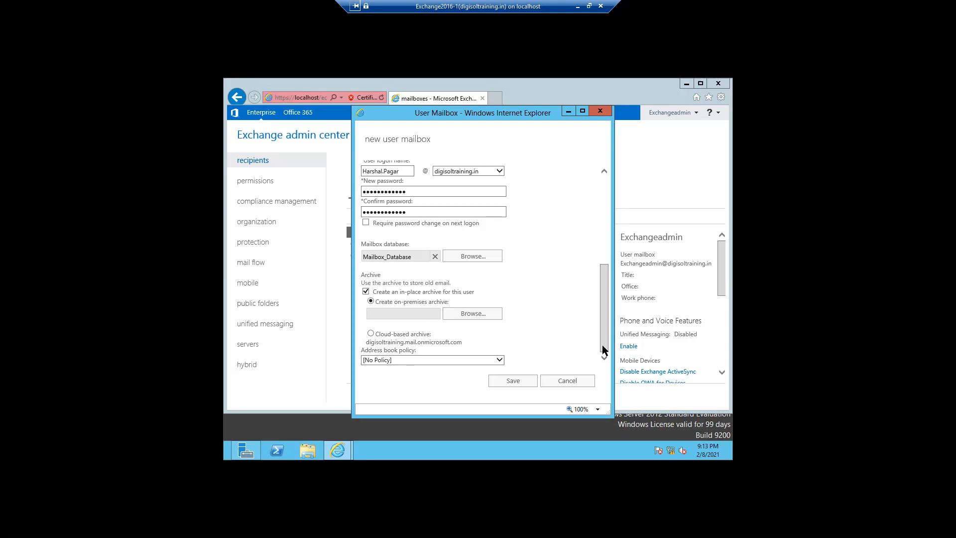
left_click(366, 293)
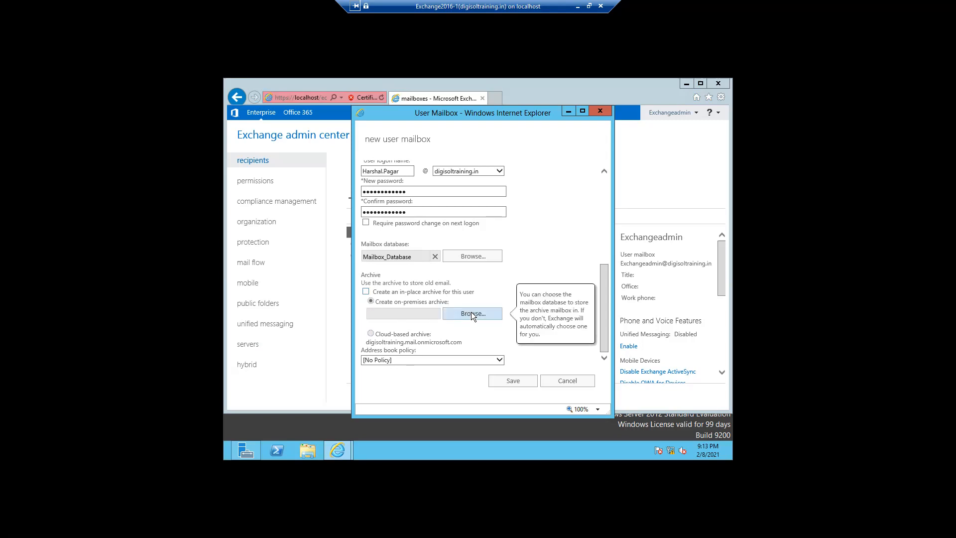
left_click(366, 292)
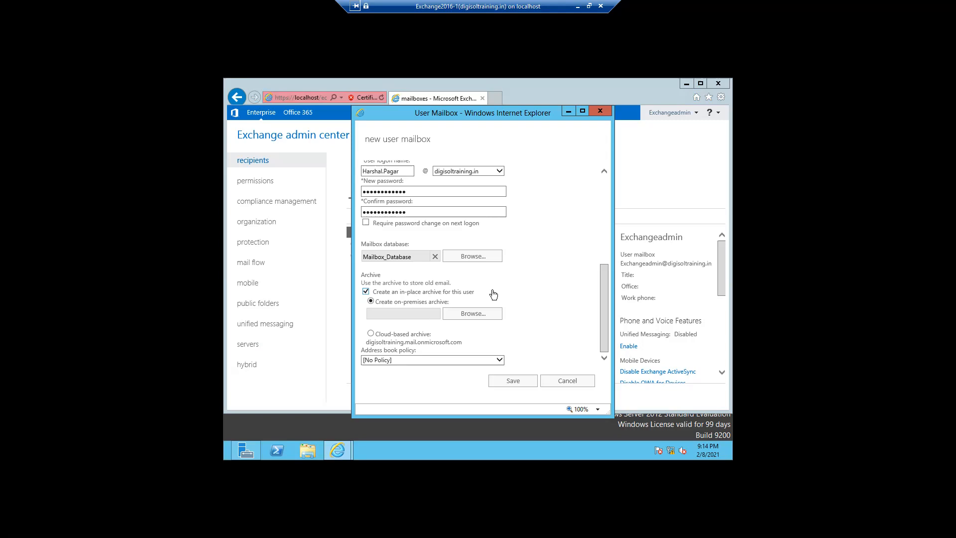
left_click(476, 314)
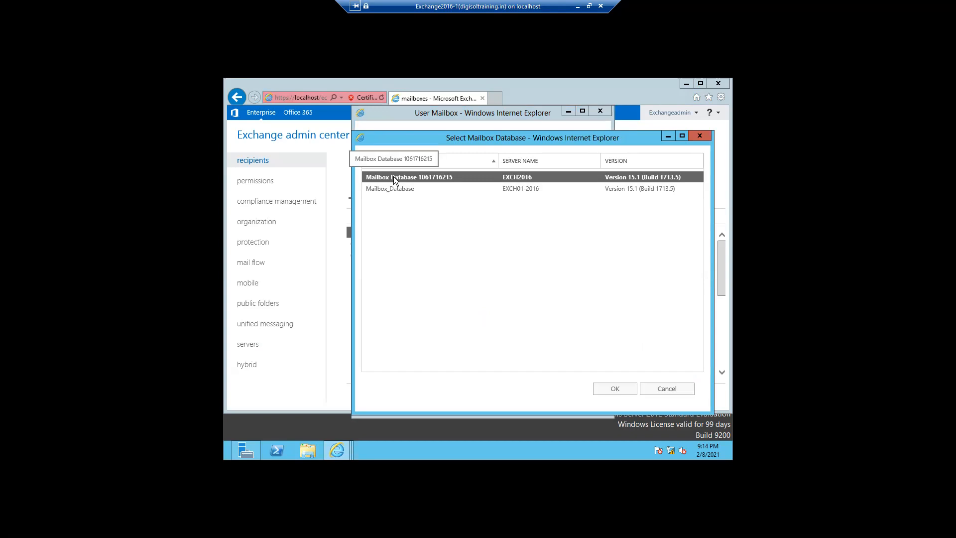
left_click(667, 391)
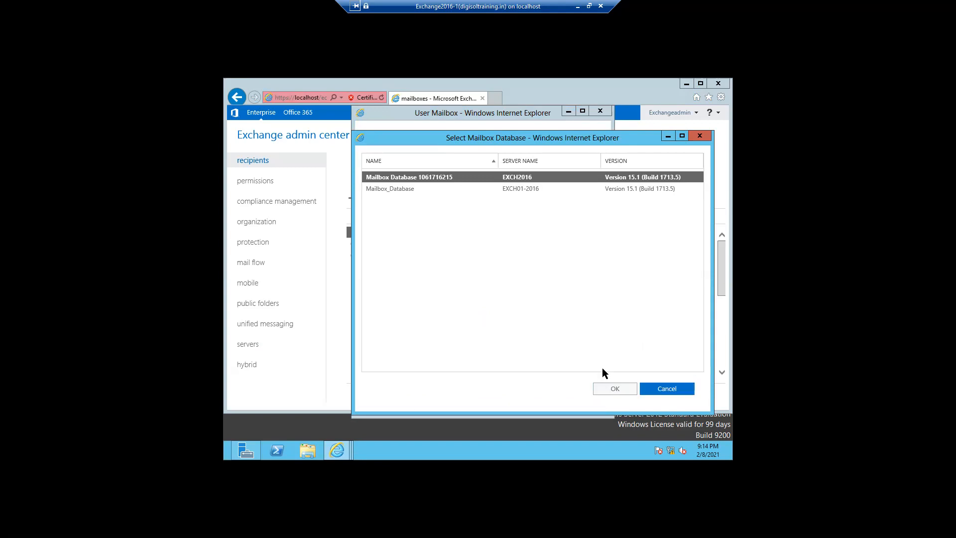
left_click(665, 393)
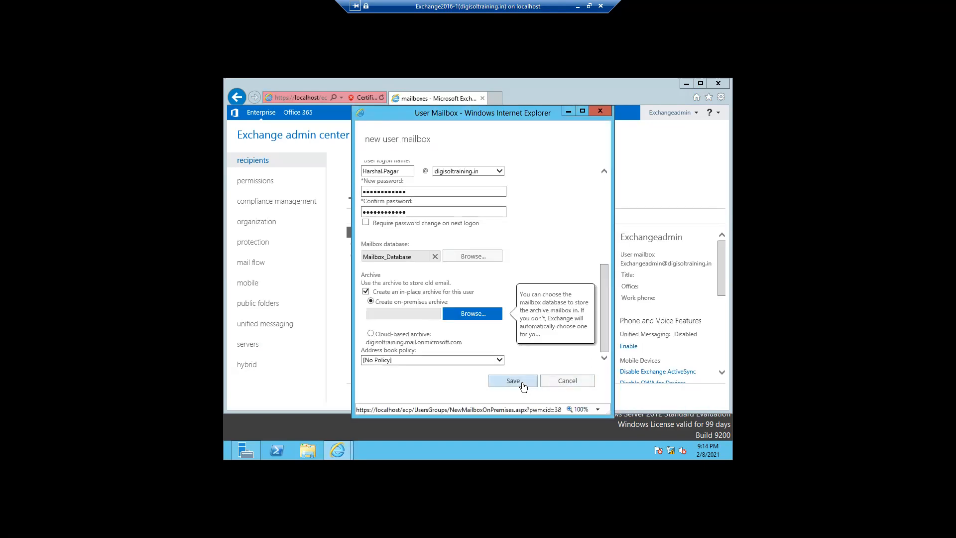
- Save the new user mailbox with its archive enabled
left_click(522, 383)
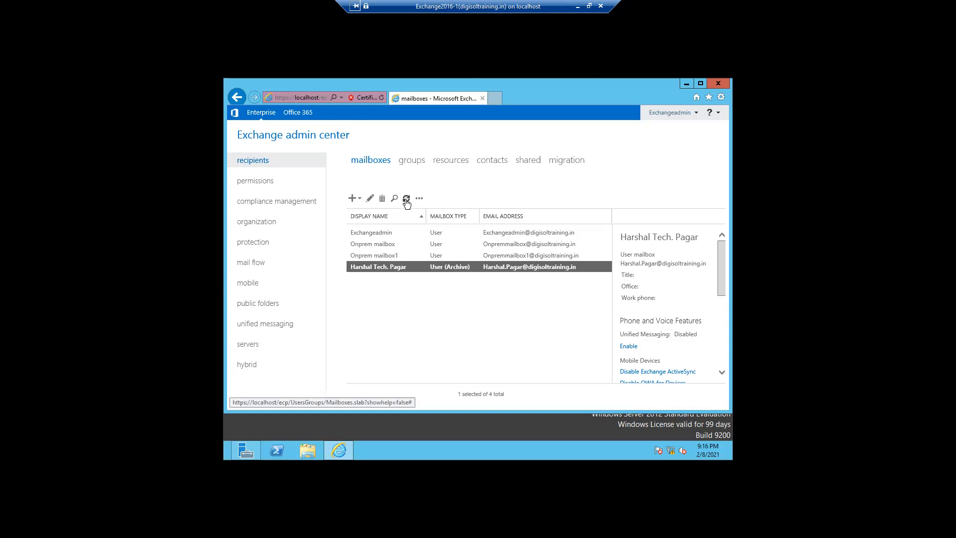
left_click(413, 266)
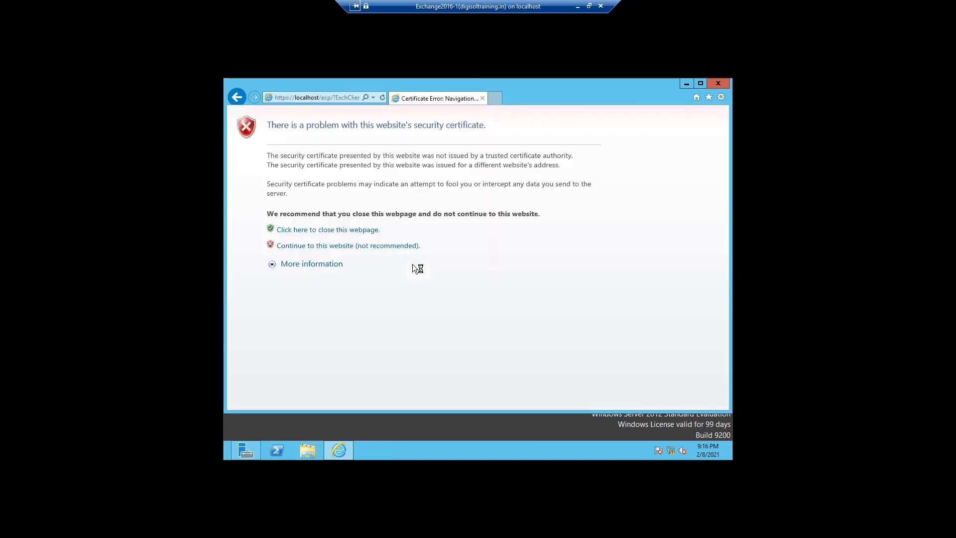
left_click(381, 246)
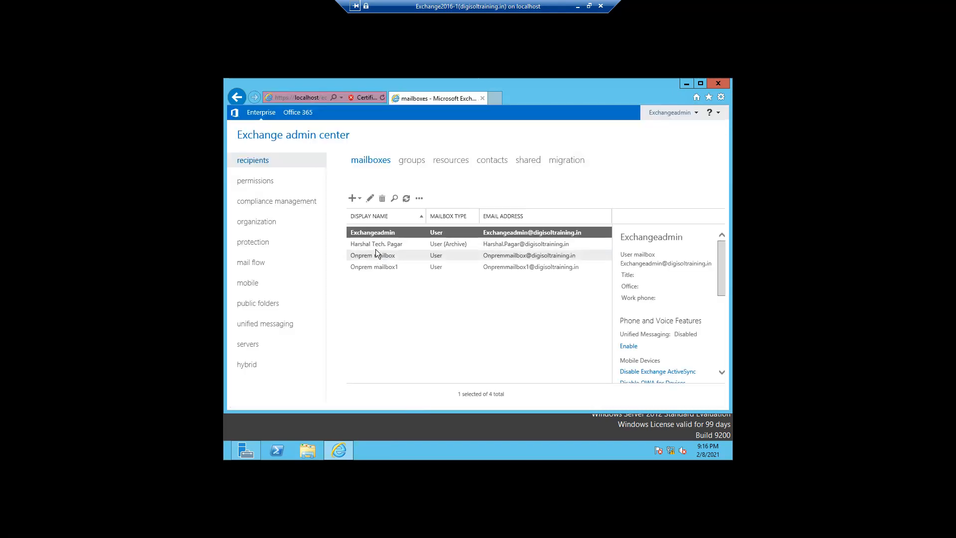
left_click(376, 246)
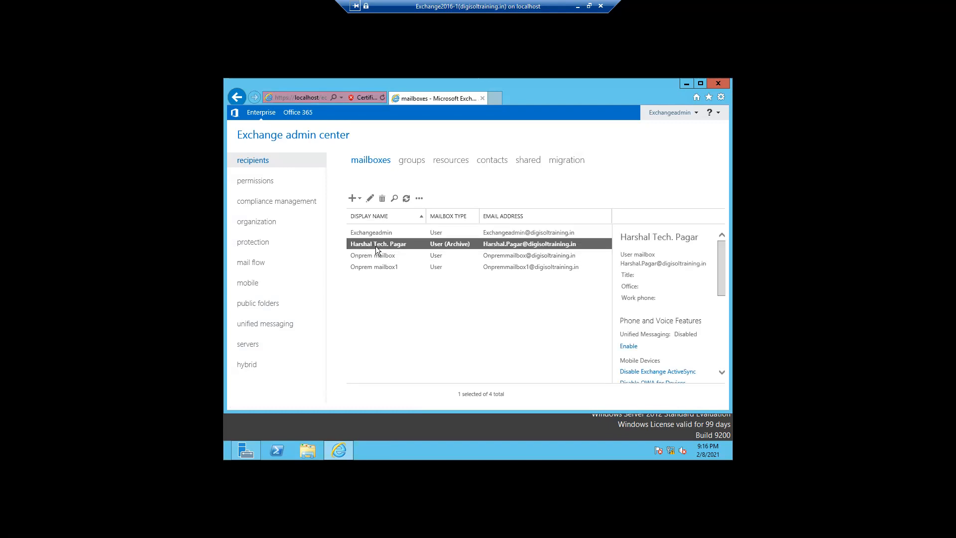
- Open the new mailbox, check its organizational unit and mailbox database, then view mailbox usage
double_click(376, 246)
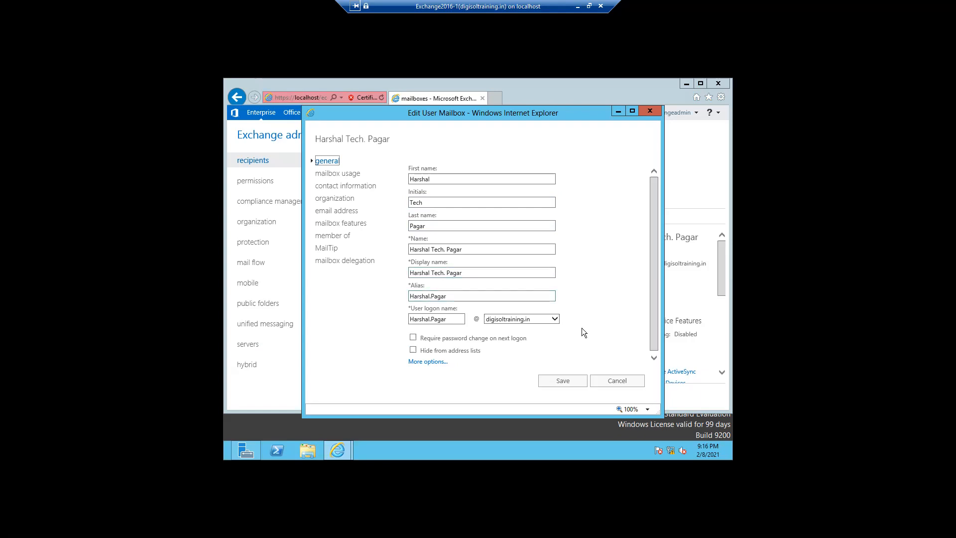
left_click(654, 357)
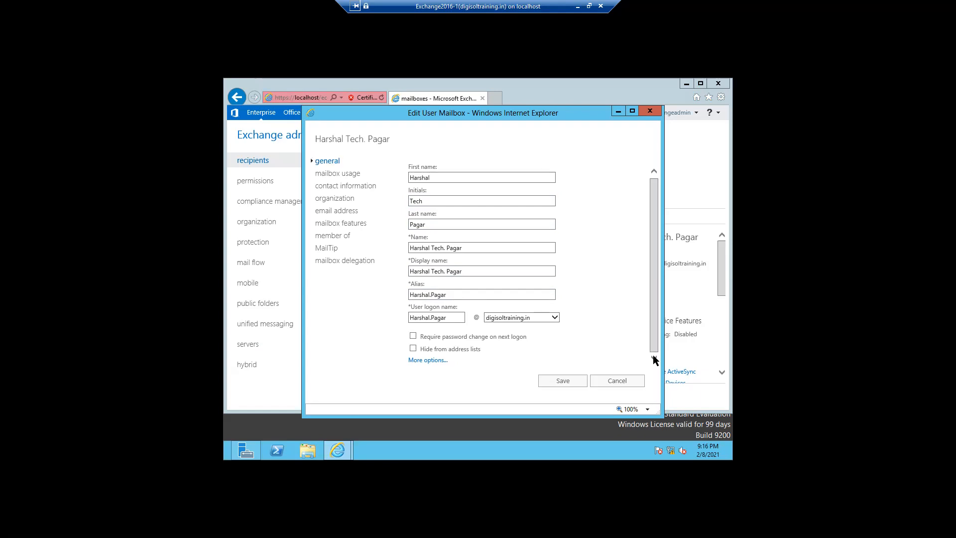
mouse_move(410, 351)
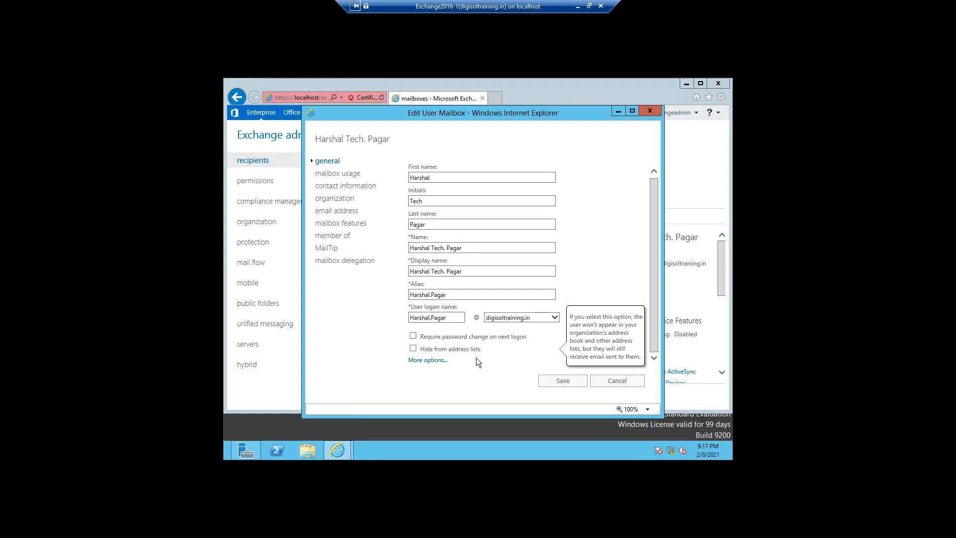
left_click(420, 362)
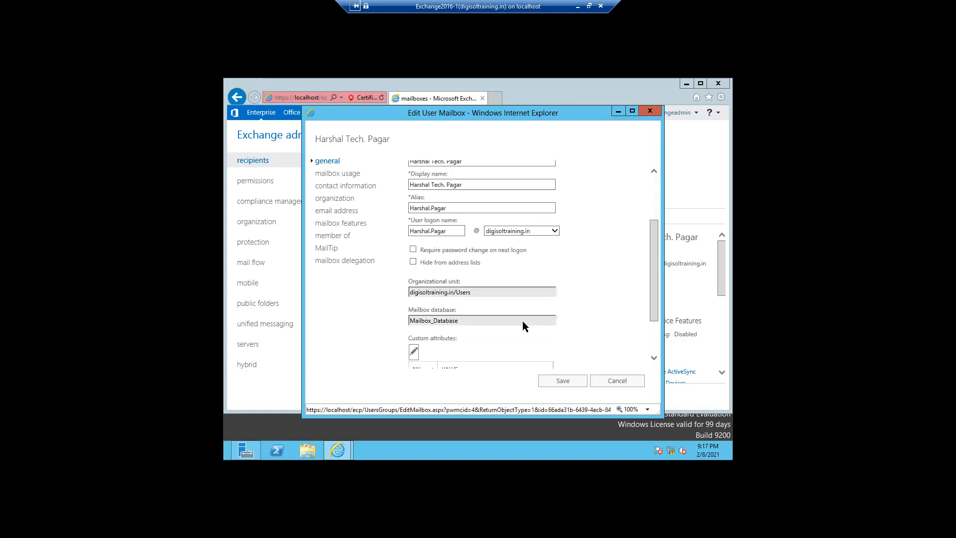
left_click_drag(654, 293, 656, 312)
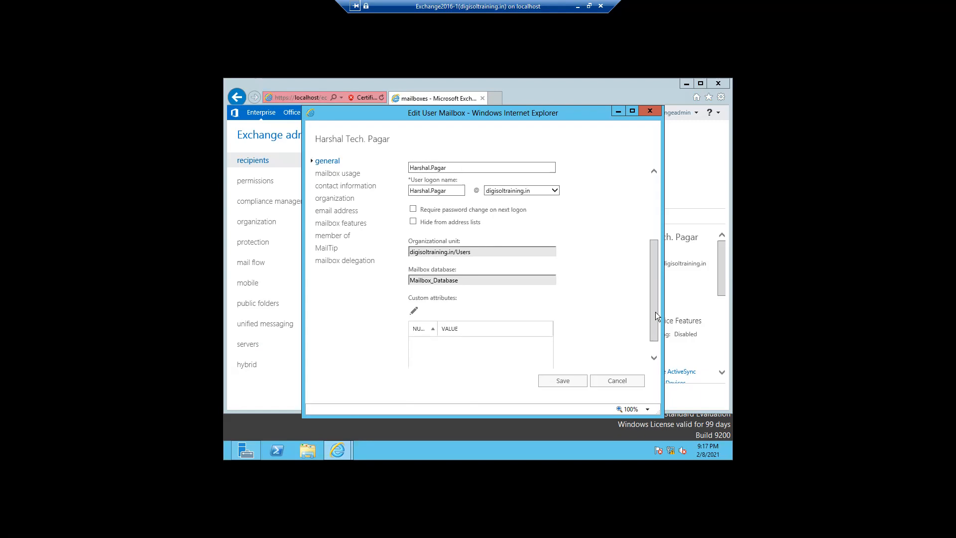
left_click_drag(461, 282, 406, 283)
left_click_drag(485, 251, 410, 254)
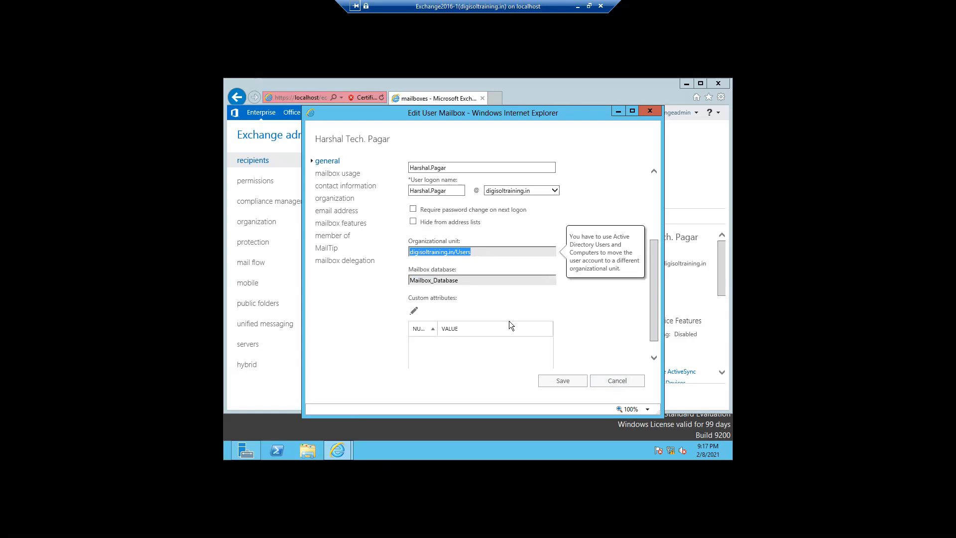
left_click(333, 175)
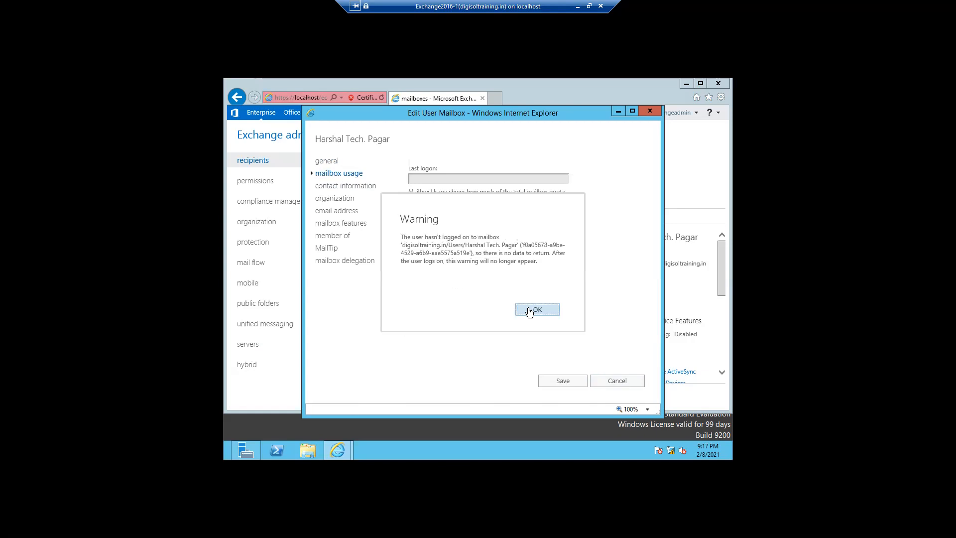
- Customize the mailbox quotas: warning 1.9 GB, prohibit send 2 GB, prohibit send/receive 2.3 GB
left_click(536, 311)
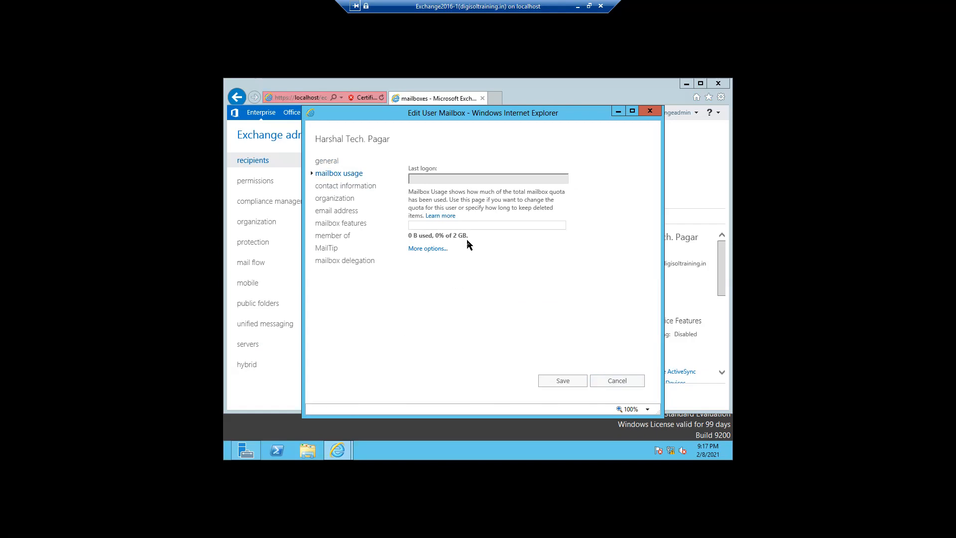
left_click(421, 252)
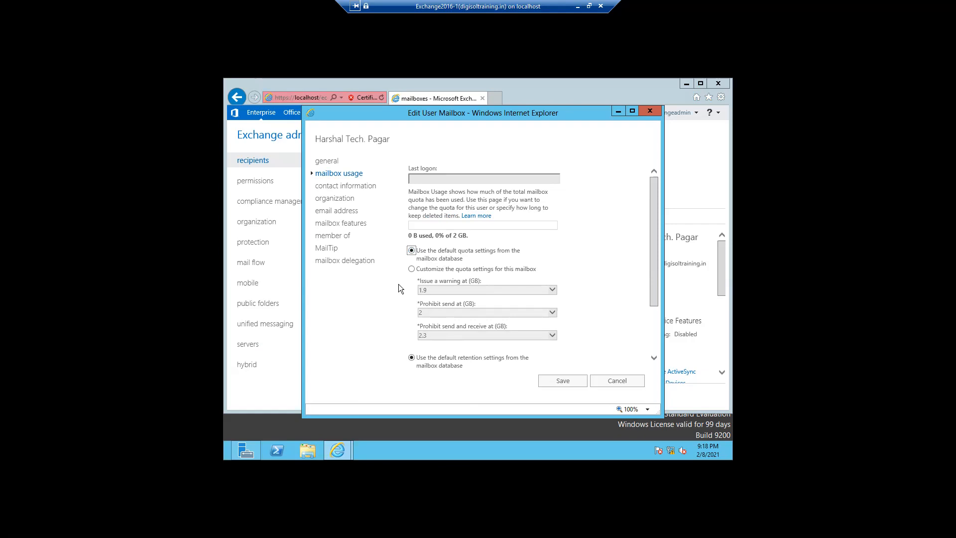
left_click(412, 270)
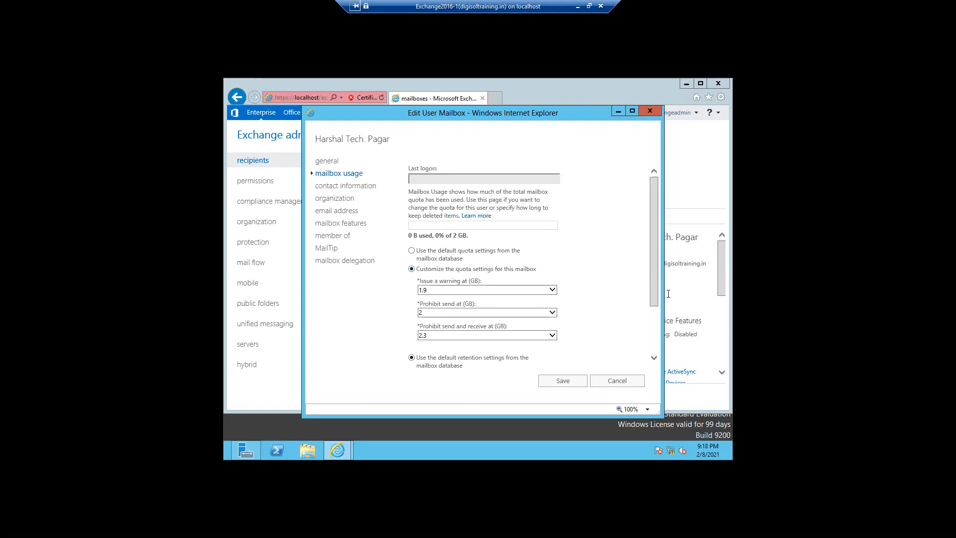
mouse_move(655, 295)
left_mouse_down()
mouse_move(651, 344)
mouse_move(650, 291)
left_mouse_up()
left_click_drag(653, 292, 653, 332)
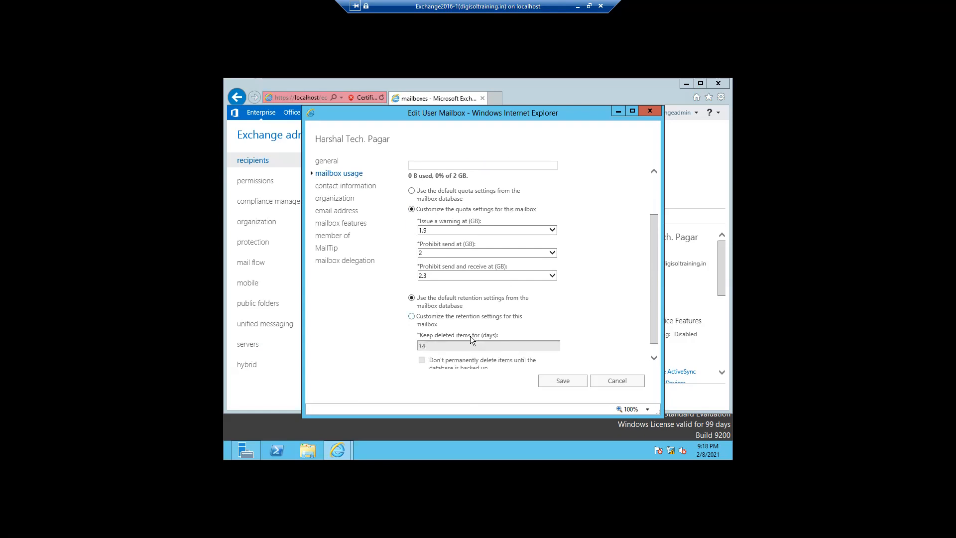
left_click_drag(434, 351, 416, 352)
left_click_drag(654, 337, 654, 348)
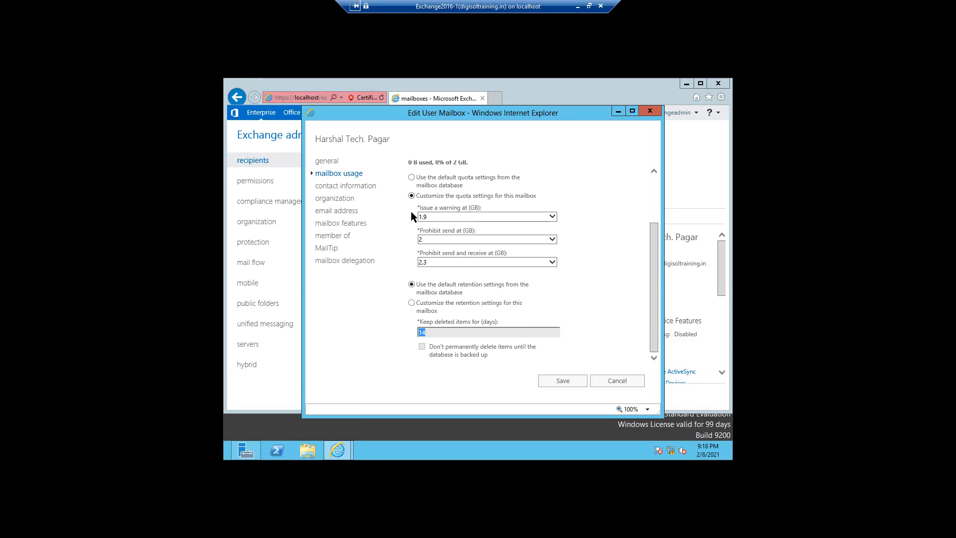
left_click_drag(655, 240, 650, 193)
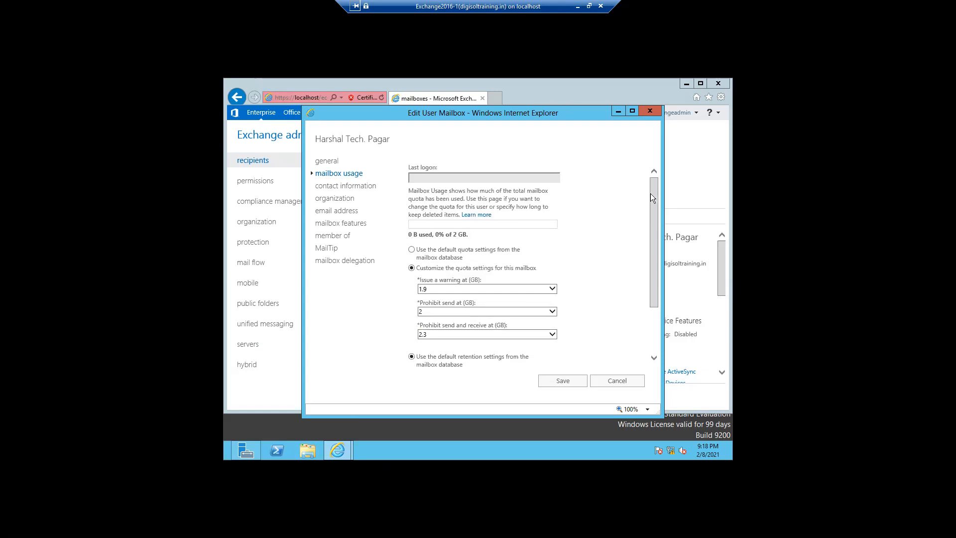
- On the organization page, enter Tech Team as the user's Title
left_click(357, 187)
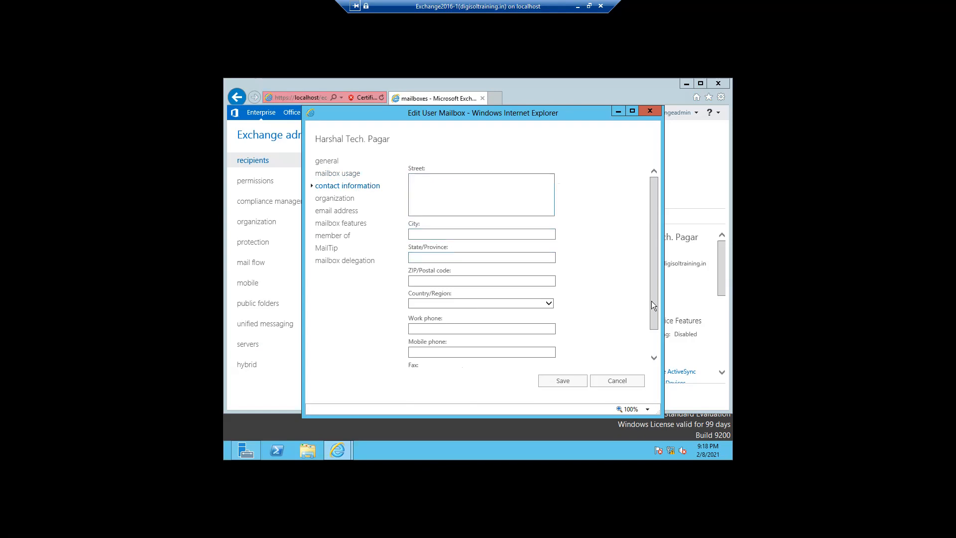
mouse_move(652, 301)
left_mouse_down()
mouse_move(652, 330)
mouse_move(647, 292)
left_mouse_up()
left_click(339, 199)
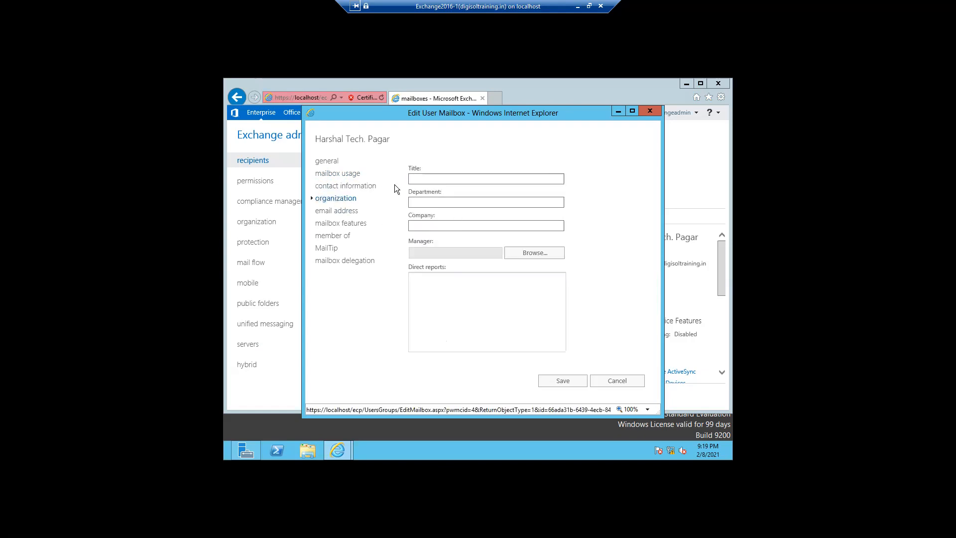
left_click(431, 179)
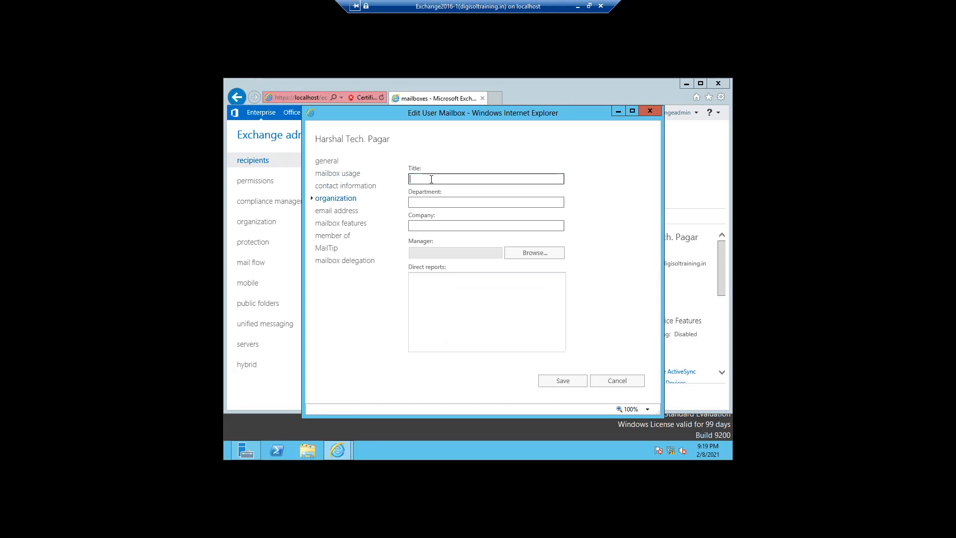
type("Tech Team")
- Set Department to Technical Team and choose the admin mailbox as the manager
left_click(433, 201)
right_click(434, 200)
key("Escape")
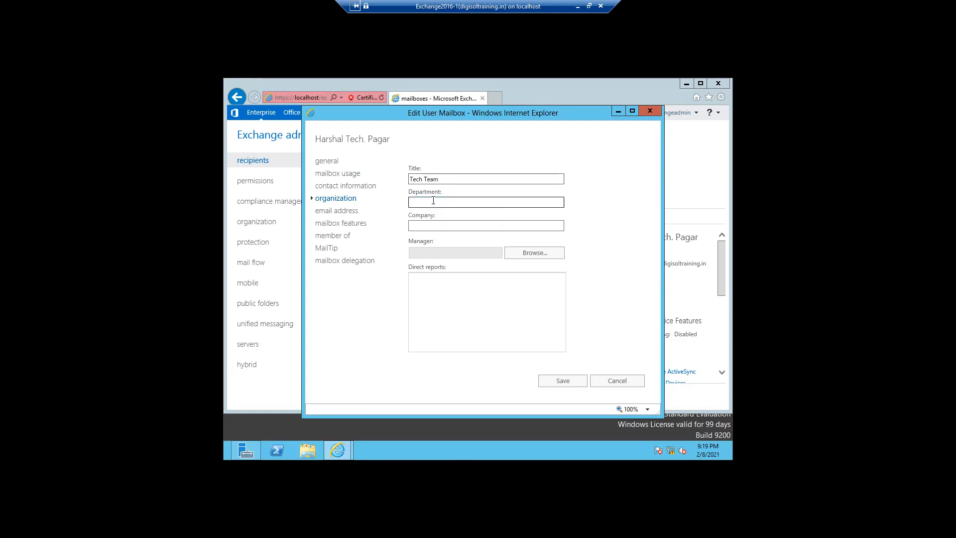
key("BackSpace")
type("Technical Team")
left_click(519, 255)
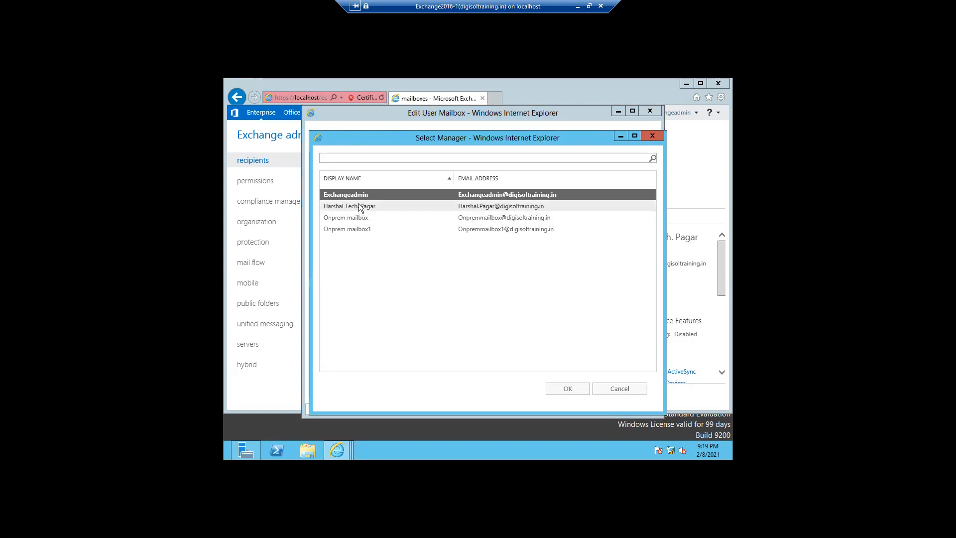
left_click(568, 389)
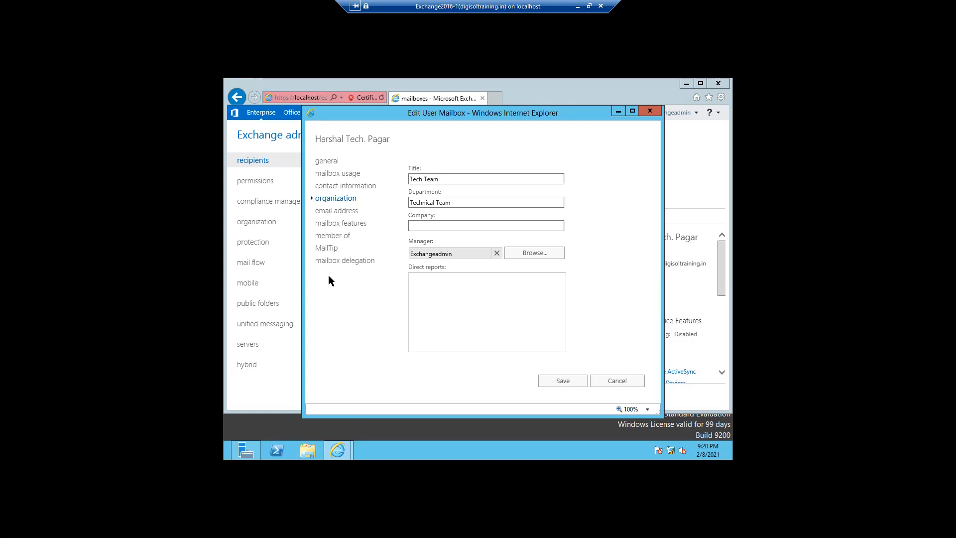
- Show the email address page and review the primary and secondary SMTP addresses
left_click(331, 214)
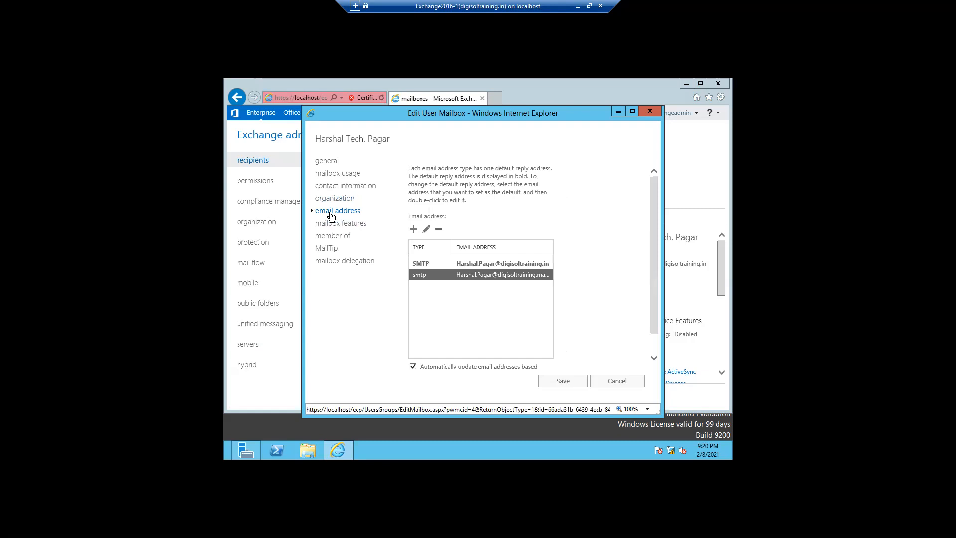
left_click(464, 265)
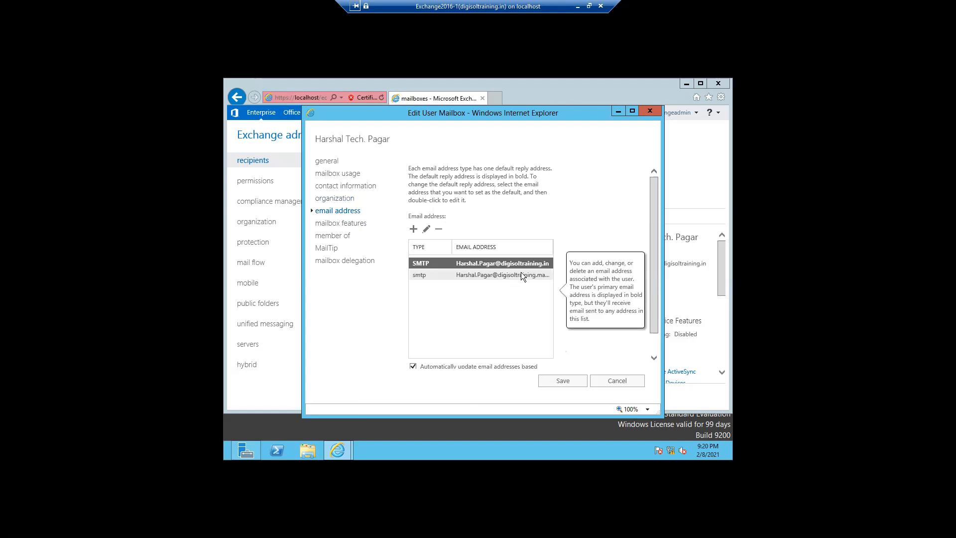
left_click(486, 278)
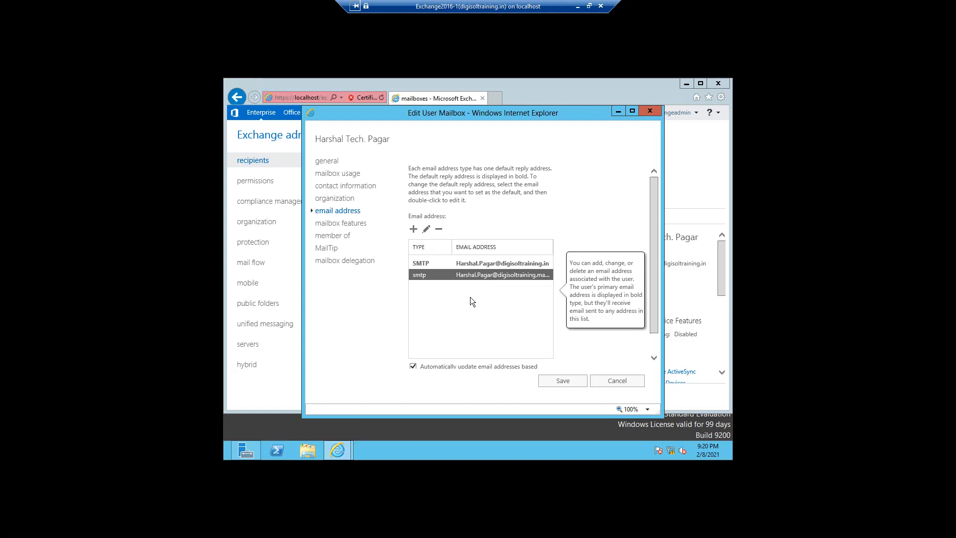
left_click(464, 268)
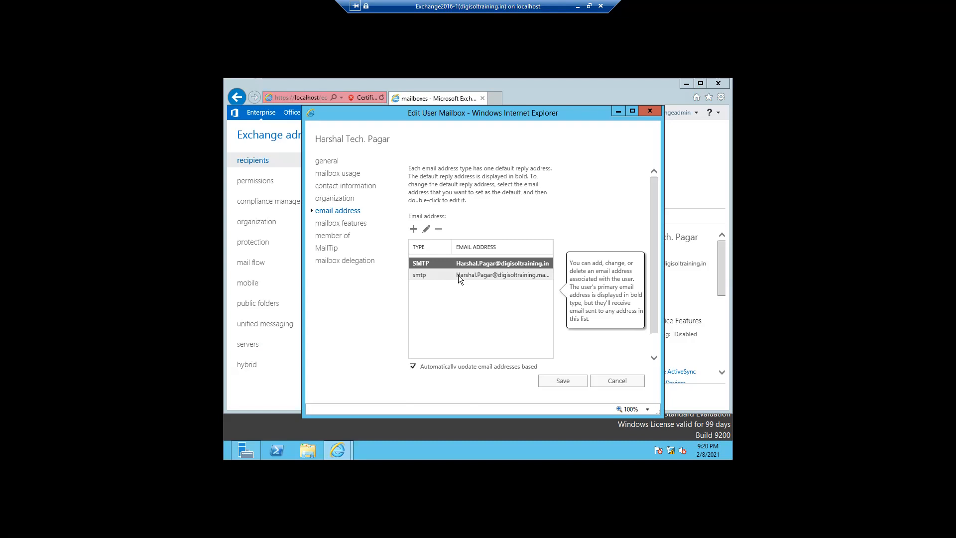
left_click(459, 275)
- Delete the surname before the @ in the secondary onmicrosoft.com smtp address and save it
double_click(459, 275)
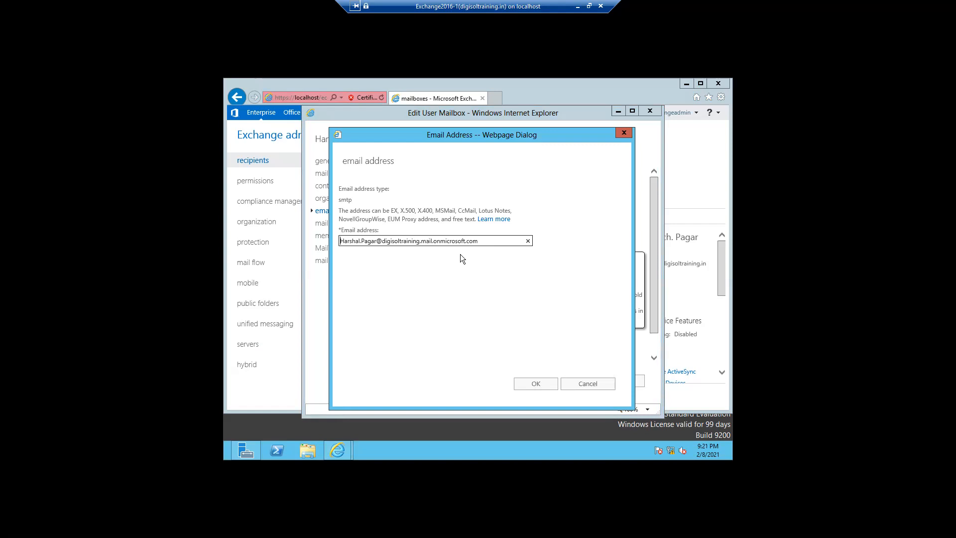
left_click(477, 244)
left_click_drag(381, 241, 489, 242)
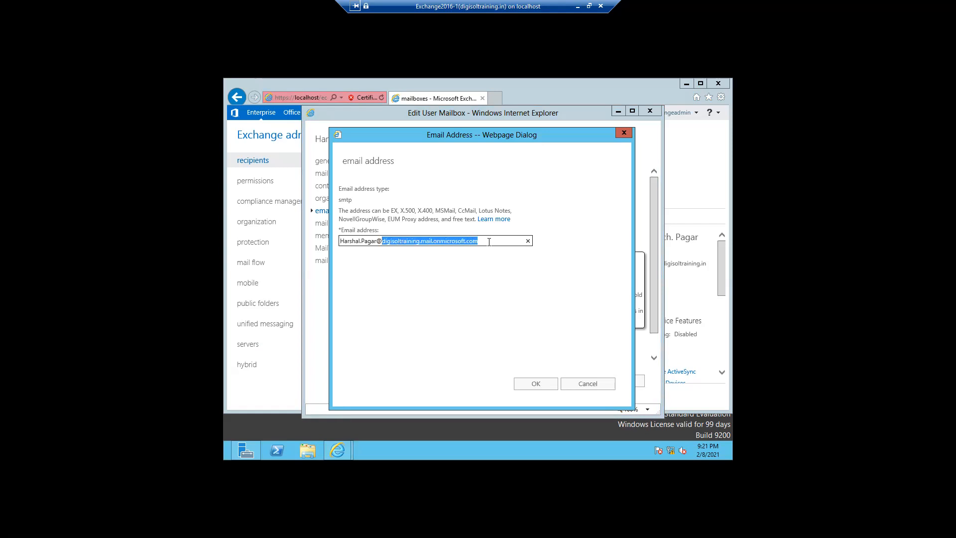
left_click(377, 241)
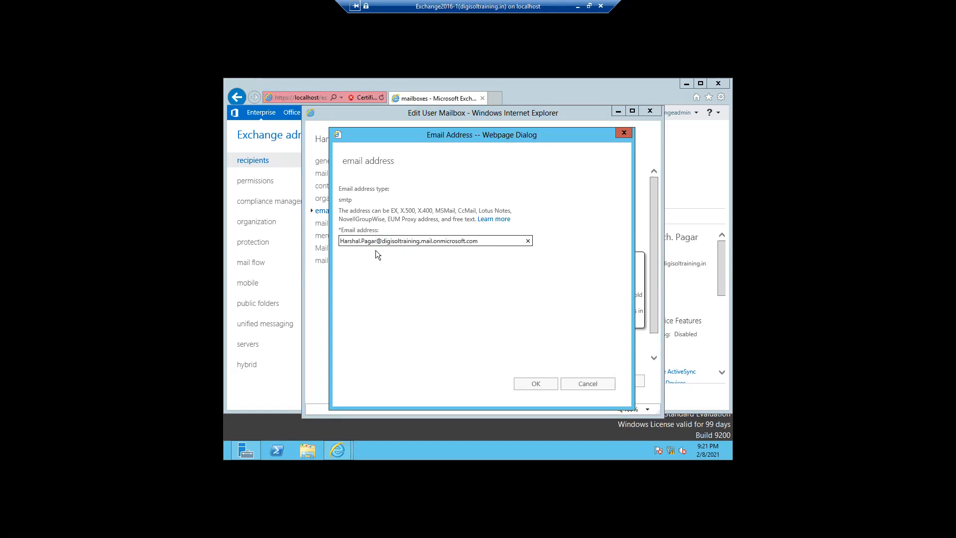
key("BackSpace")
key("BackSpace")
key("BackSpace")
key("BackSpace")
key("BackSpace")
key("BackSpace")
left_click(527, 388)
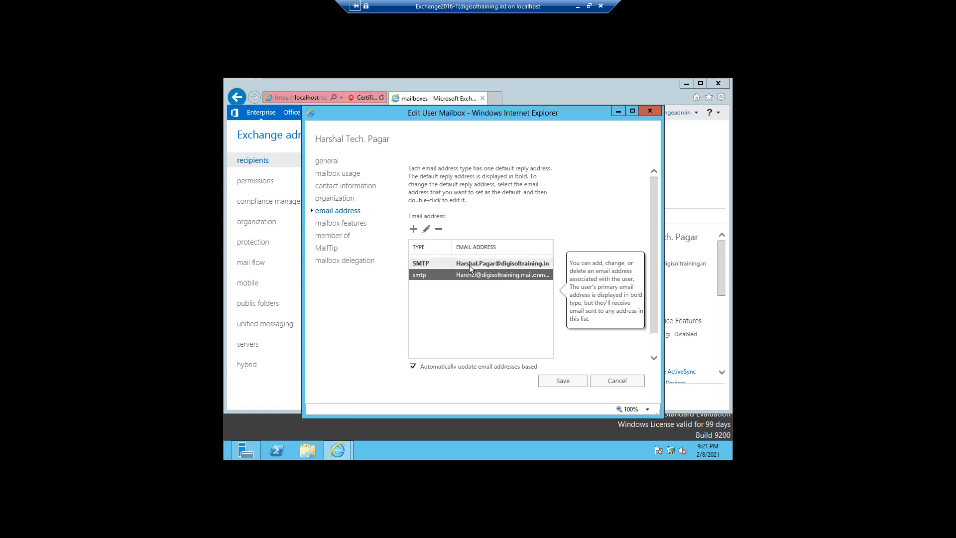
left_click(469, 265)
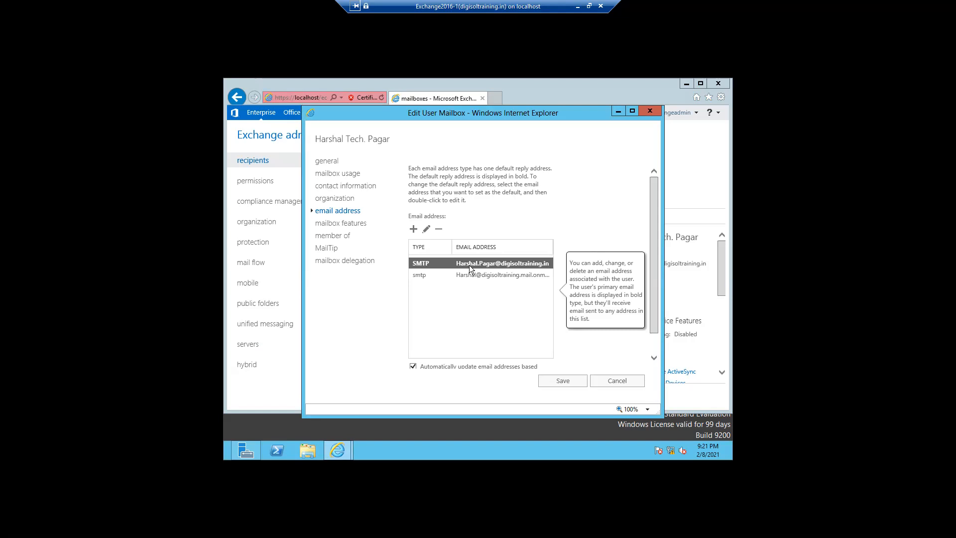
left_click(468, 275)
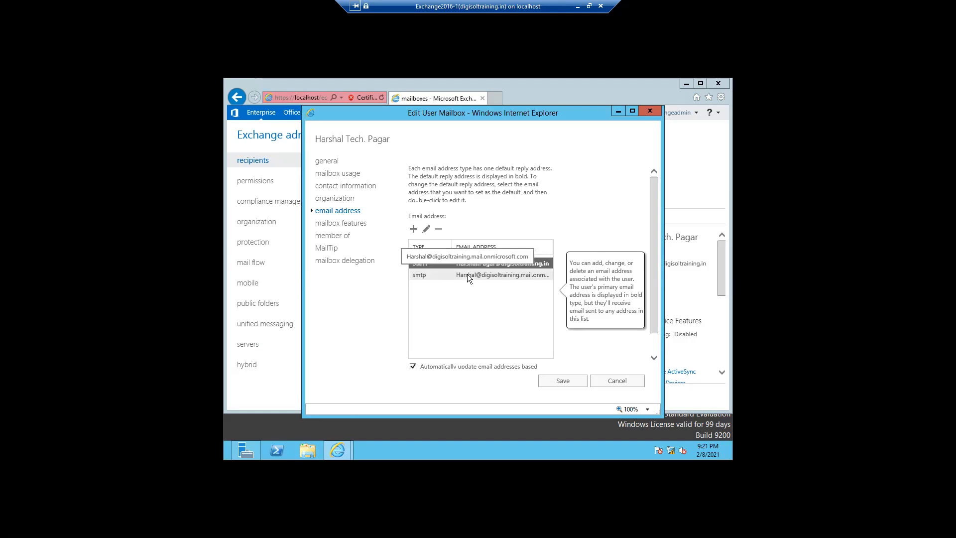
left_click(467, 267)
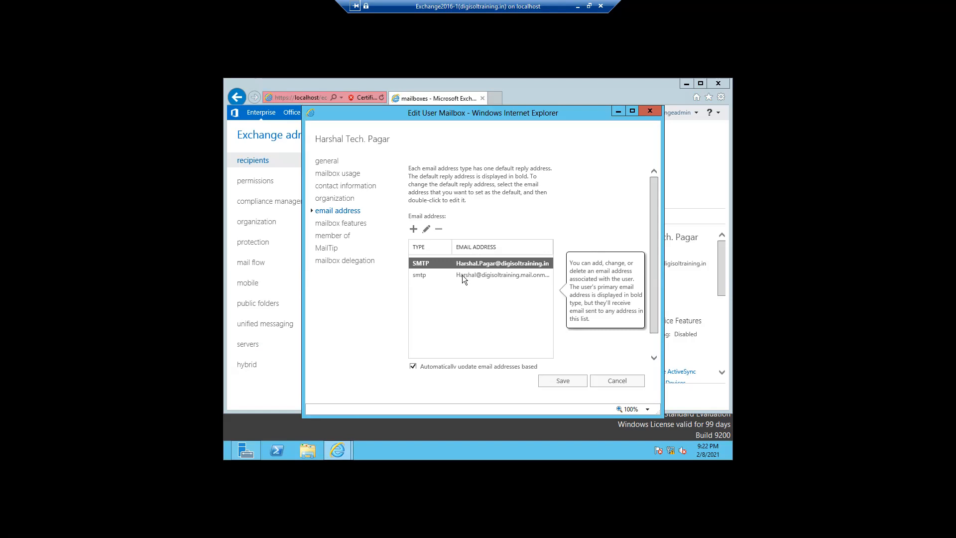
left_click(463, 275)
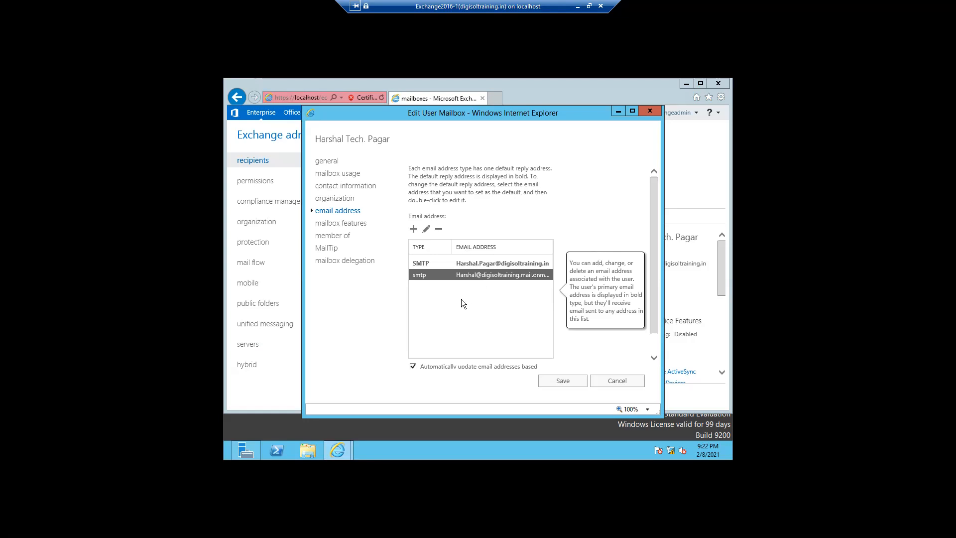
left_click(472, 262)
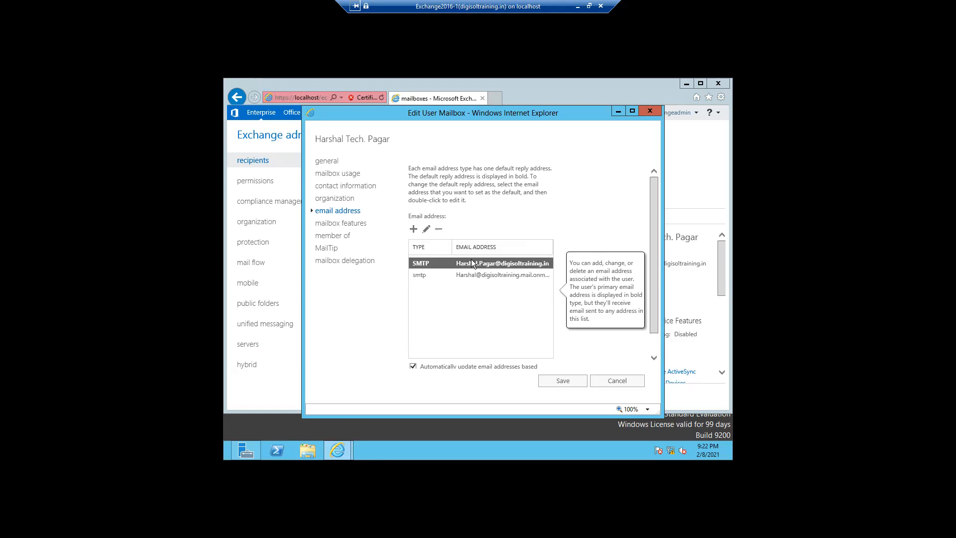
left_click(424, 274)
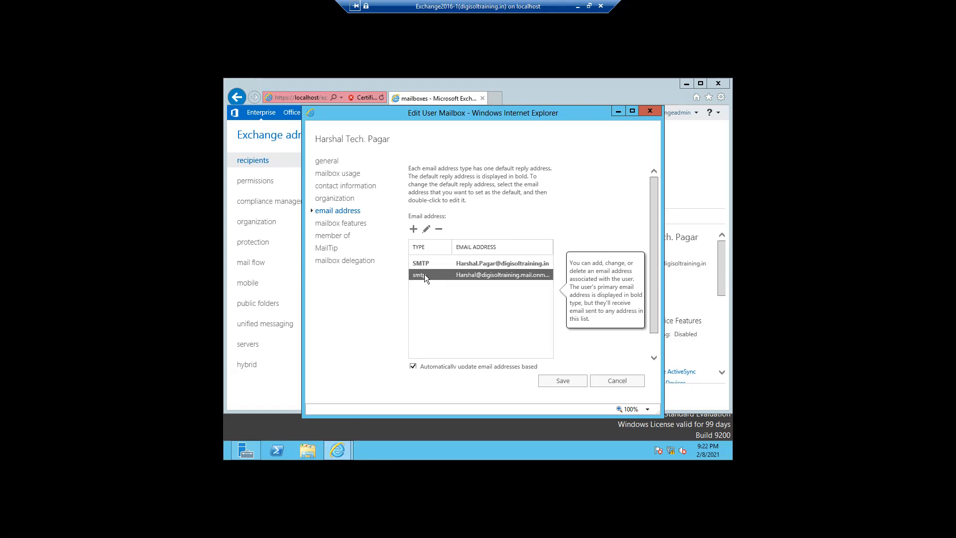
- Add a new SMTP email address for the user on the test.com domain, typing the user's name as the address
left_click(414, 230)
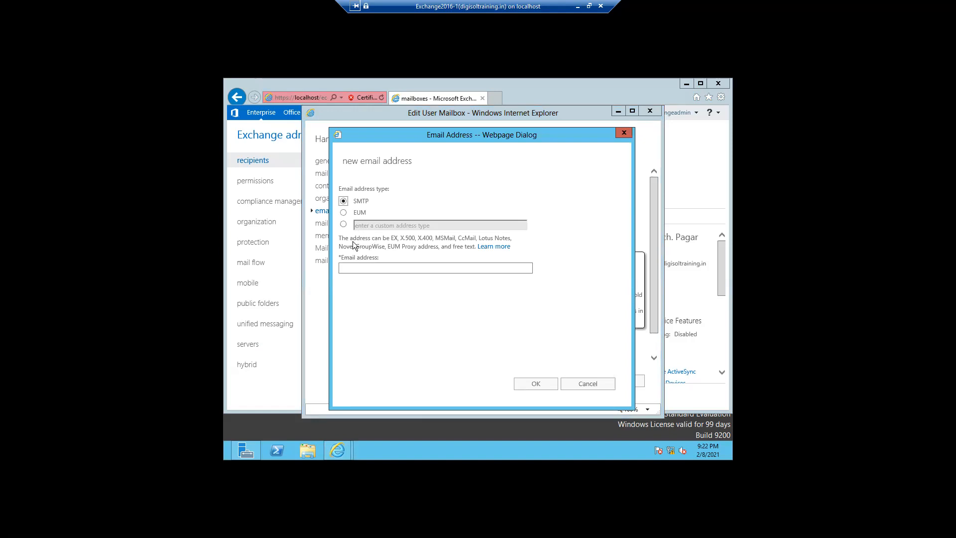
left_click(352, 268)
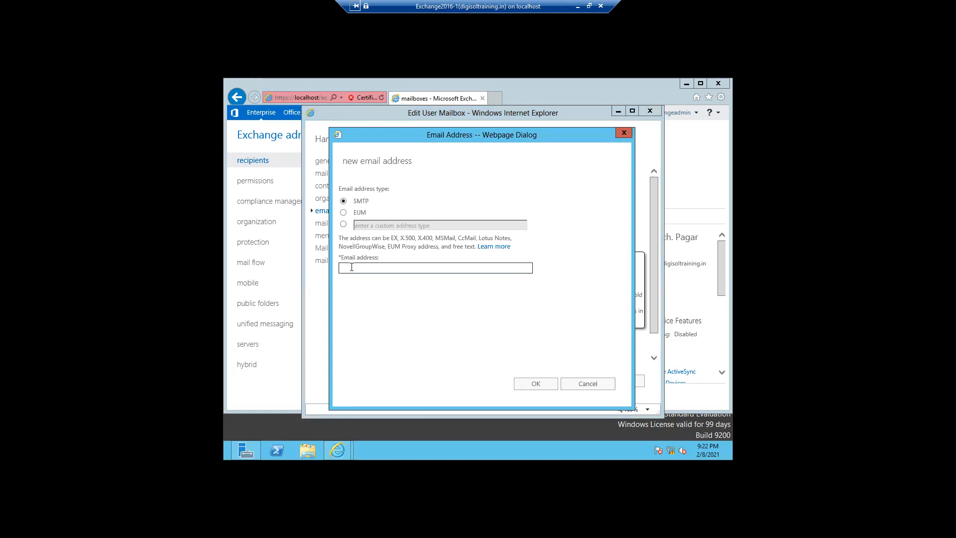
type("pa")
key("BackSpace")
type("Harshal@test.com")
left_click(535, 384)
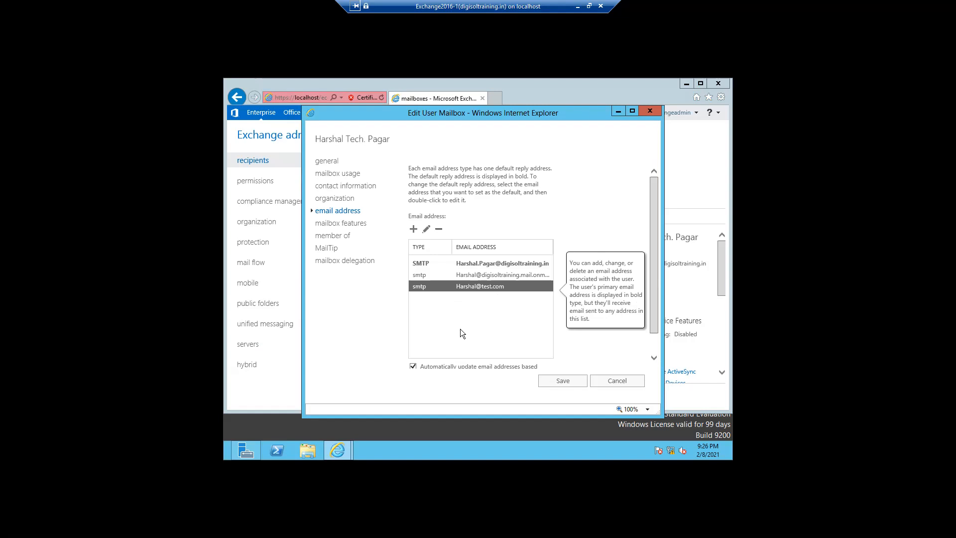
- Select the primary SMTP address, then switch the mailbox editor to the mailbox features page
left_click(467, 263)
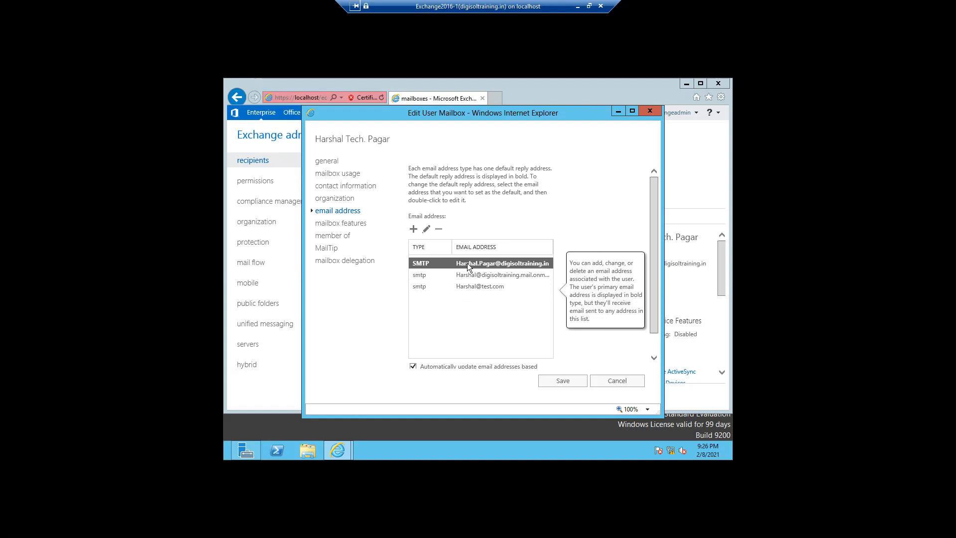
left_click(354, 227)
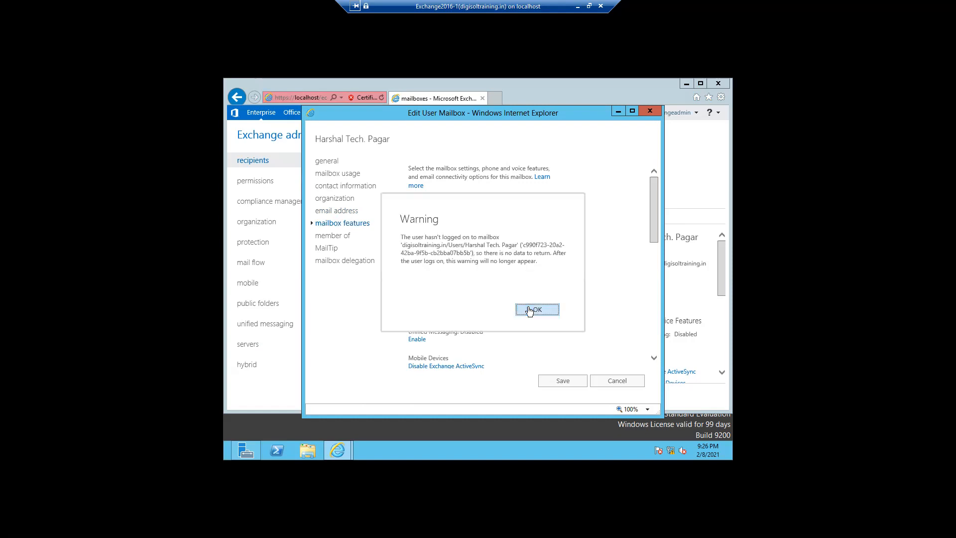
- Dismiss the no-logon warning and keep Default MRM Policy as the retention policy
left_click(532, 311)
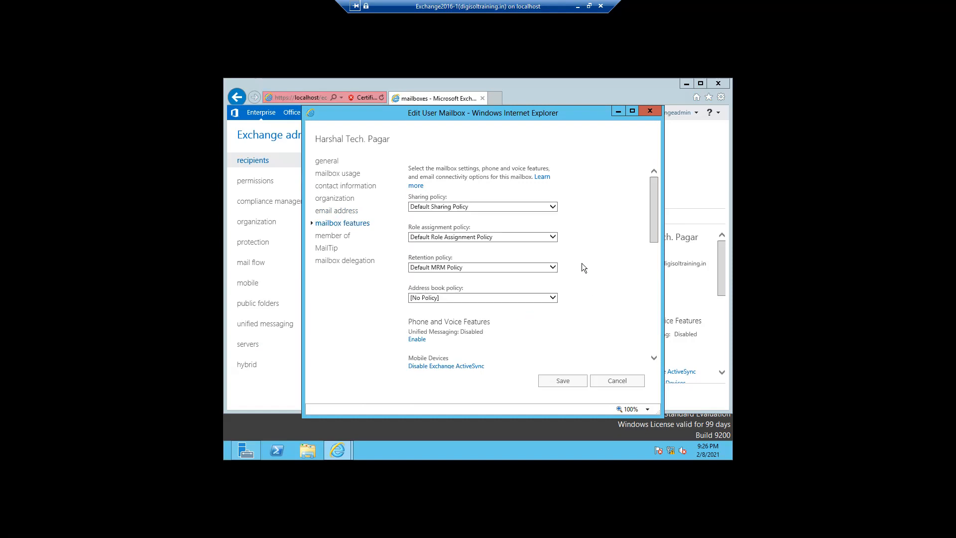
left_click(497, 206)
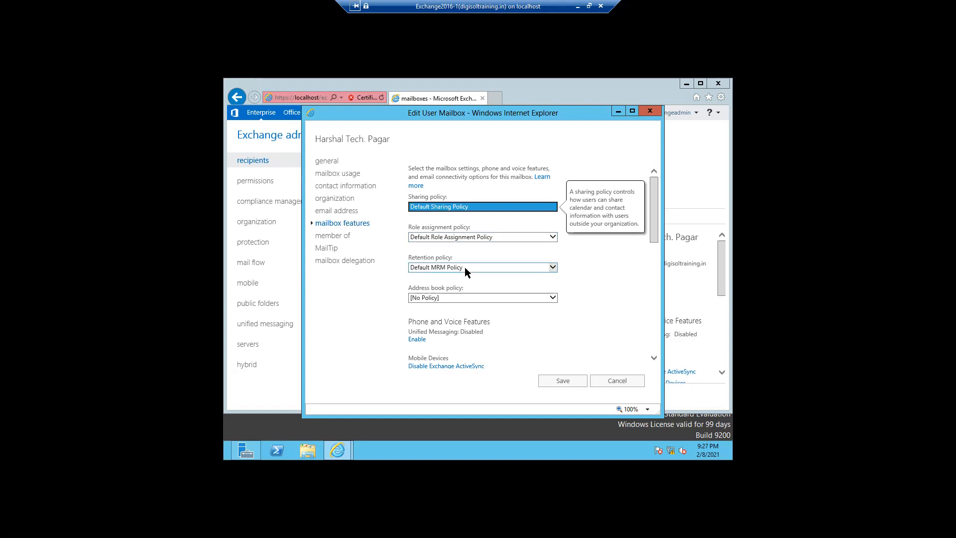
left_click(550, 269)
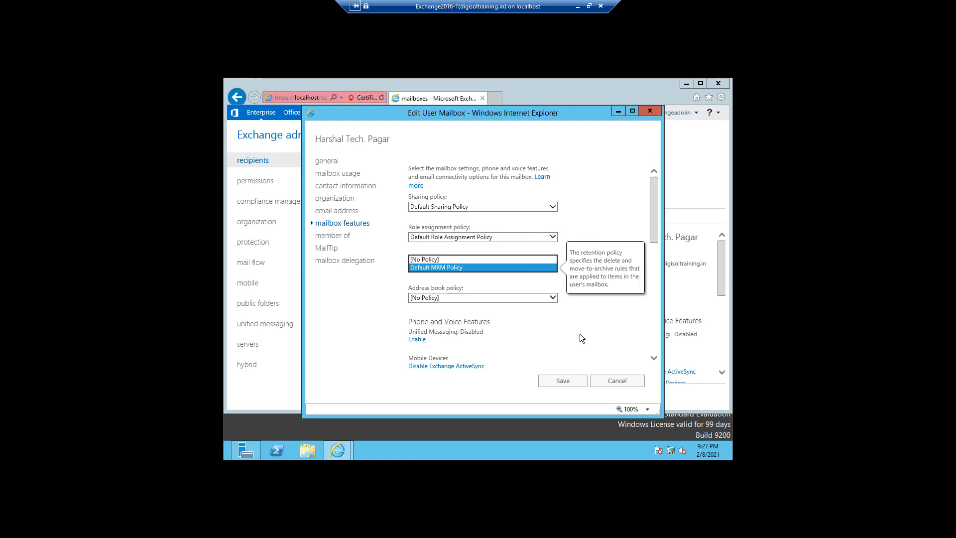
left_click(554, 300)
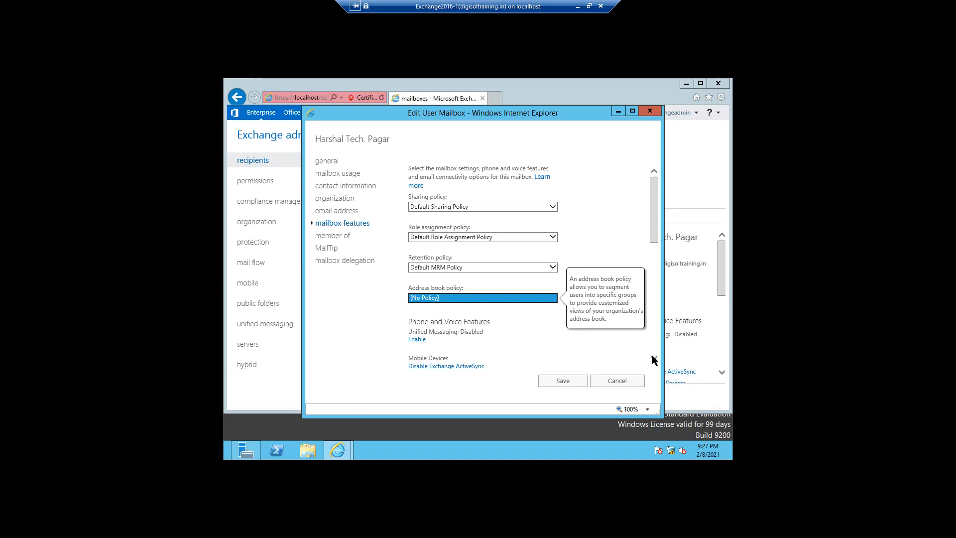
scroll(654, 359, "down", 3)
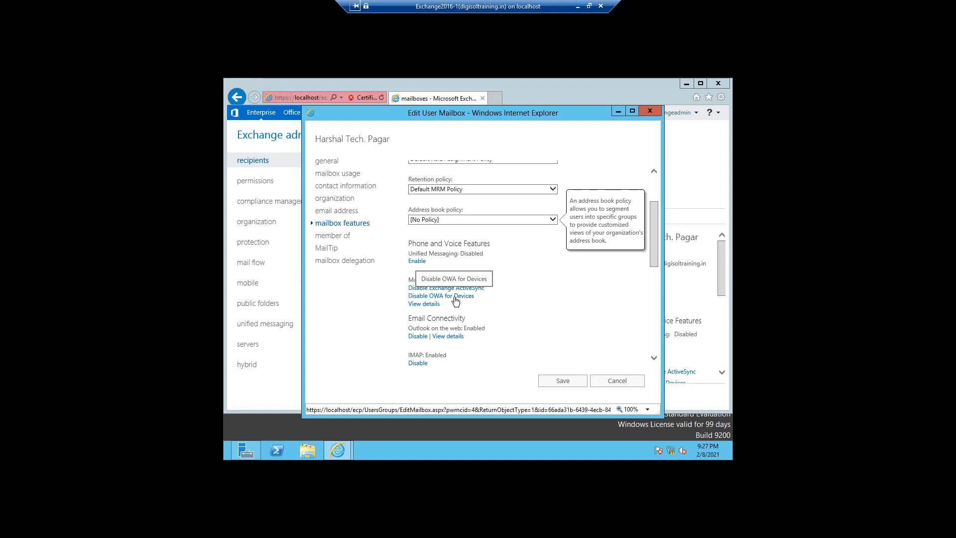
left_click(653, 363)
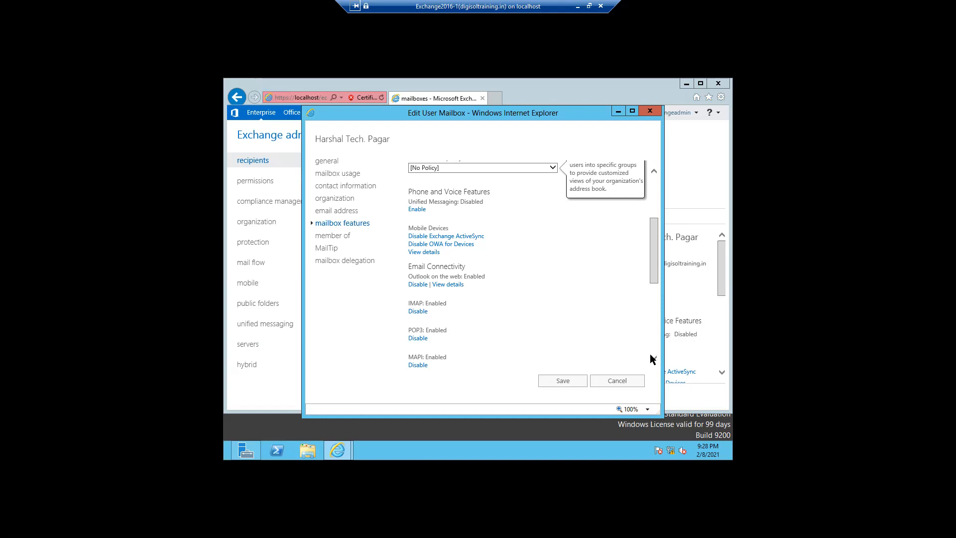
scroll(650, 354, "down", 5)
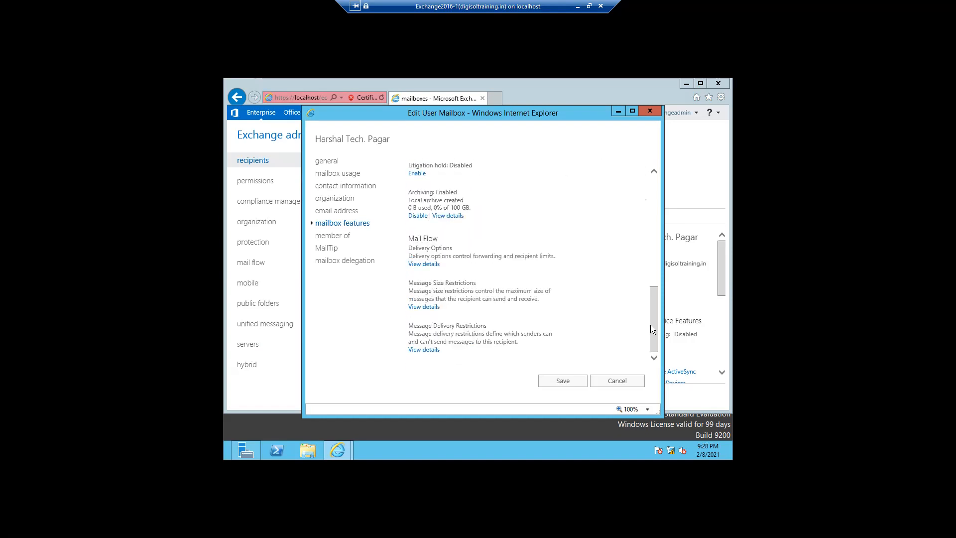
scroll(650, 324, "up", 5)
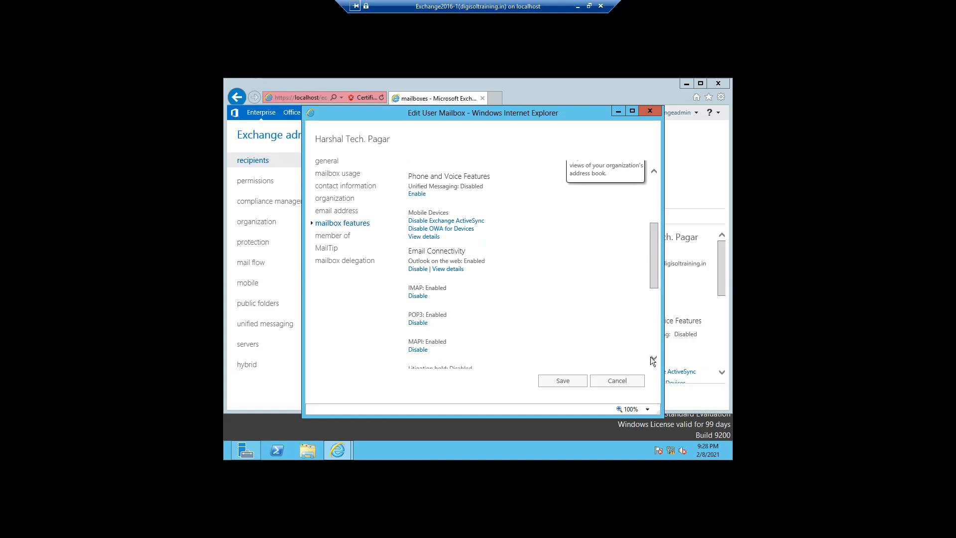
scroll(654, 359, "down", 3)
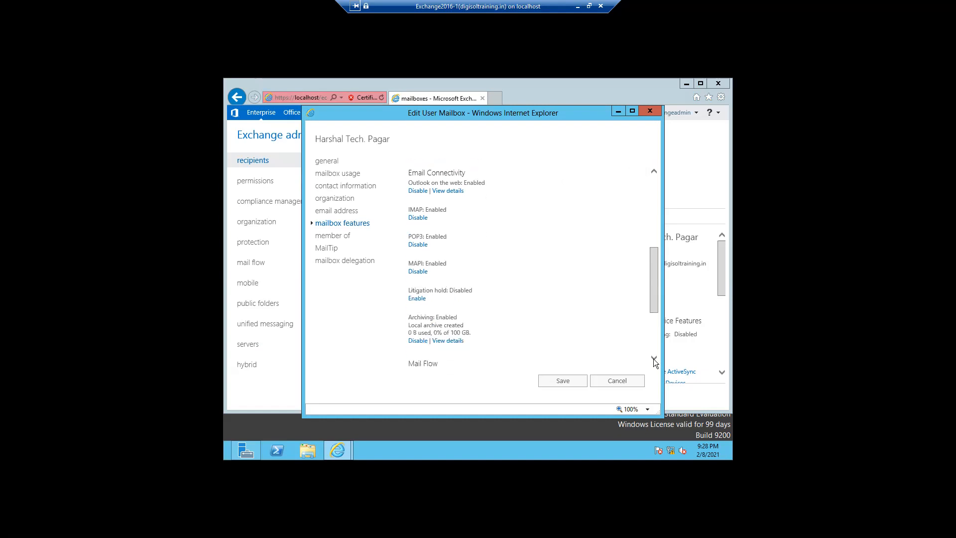
left_click(654, 359)
left_click(654, 359)
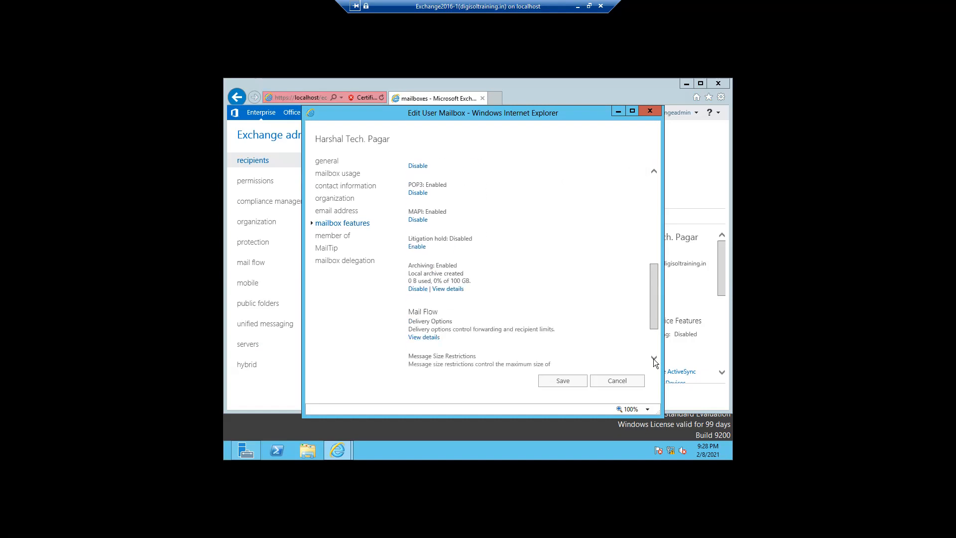
- Enable forwarding in Delivery Options and pick Onprem mailbox as the forwarding address
left_click(426, 338)
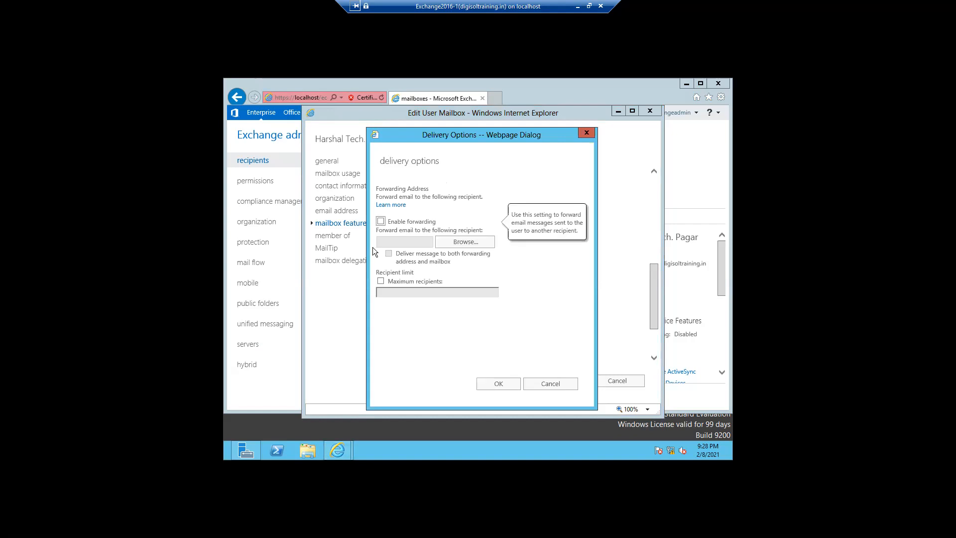
left_click(381, 222)
left_click(458, 242)
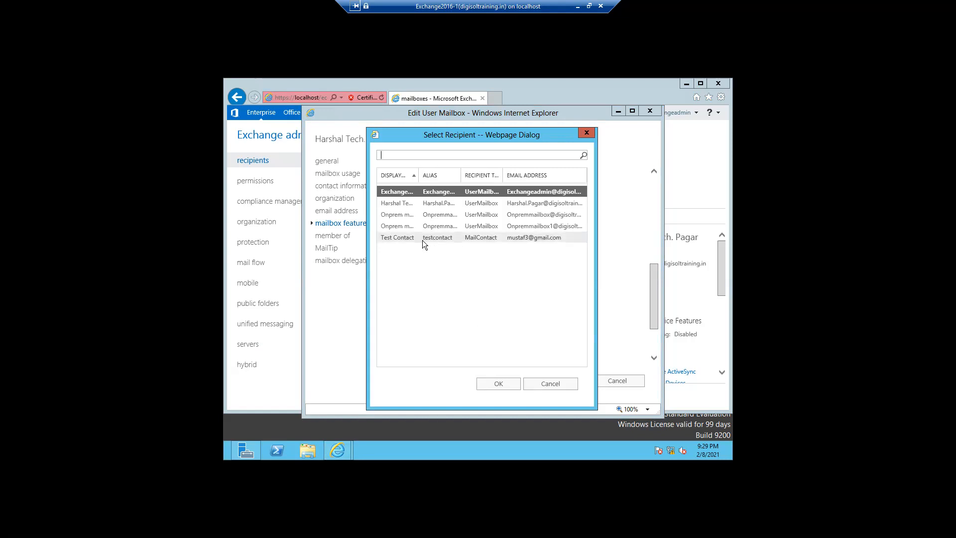
left_click(404, 216)
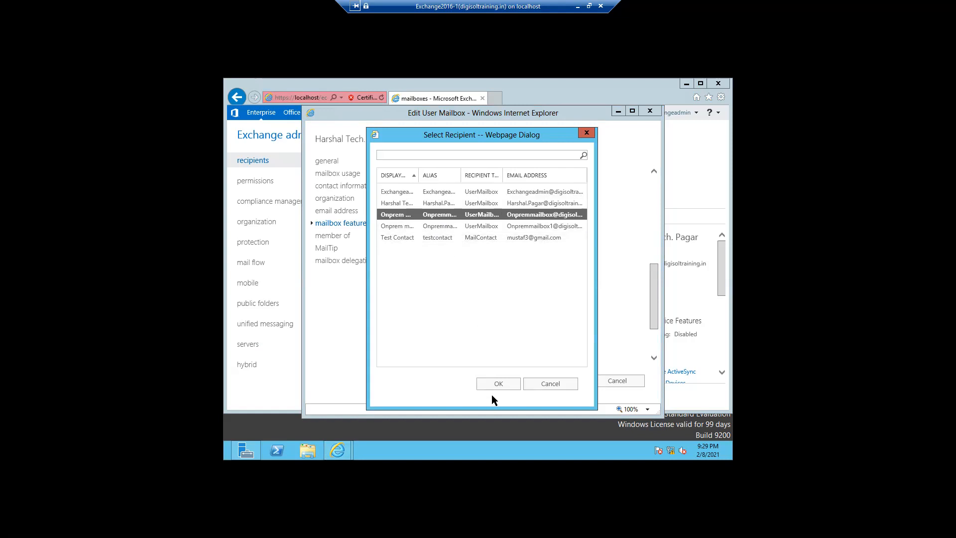
left_click(493, 387)
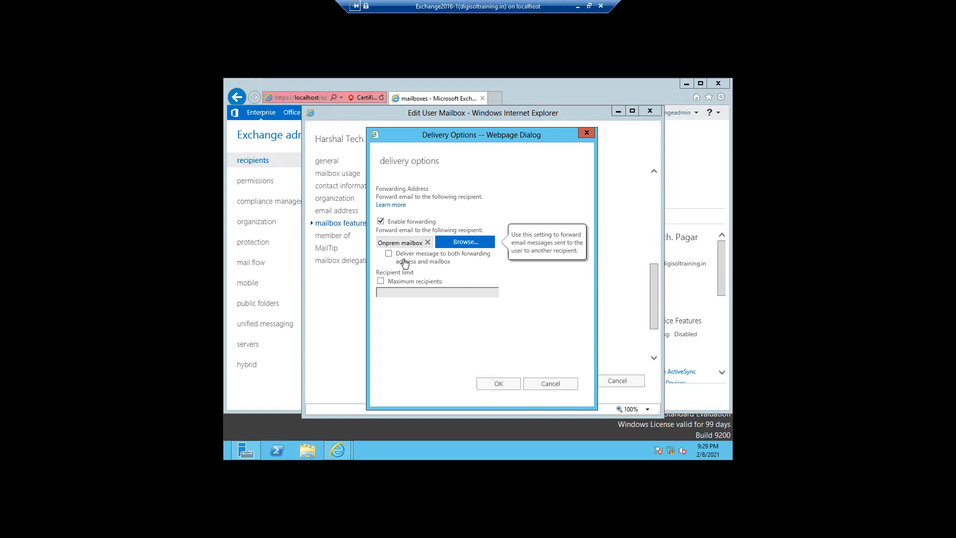
- Tick deliver to both, toggle the maximum recipients limit on and off, then cancel Delivery Options
left_click(388, 254)
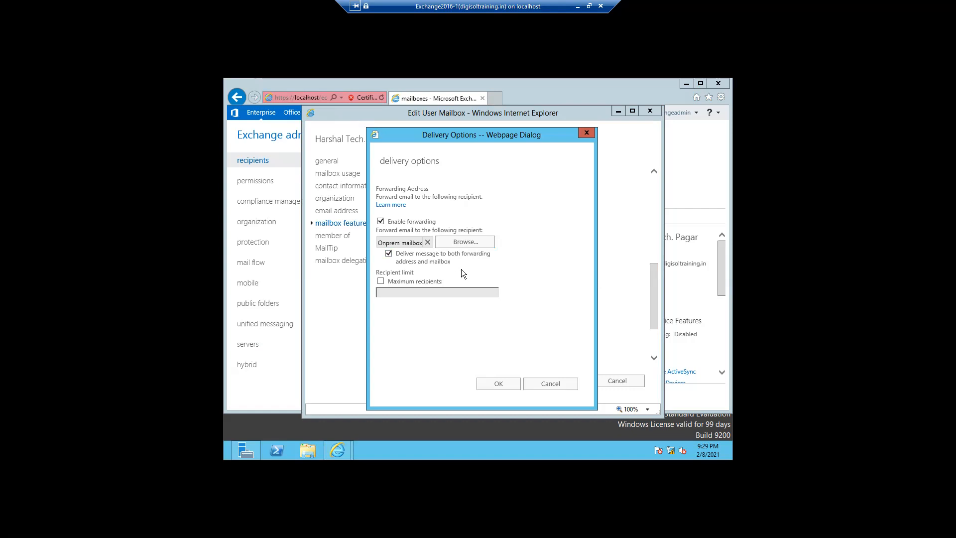
left_click(380, 281)
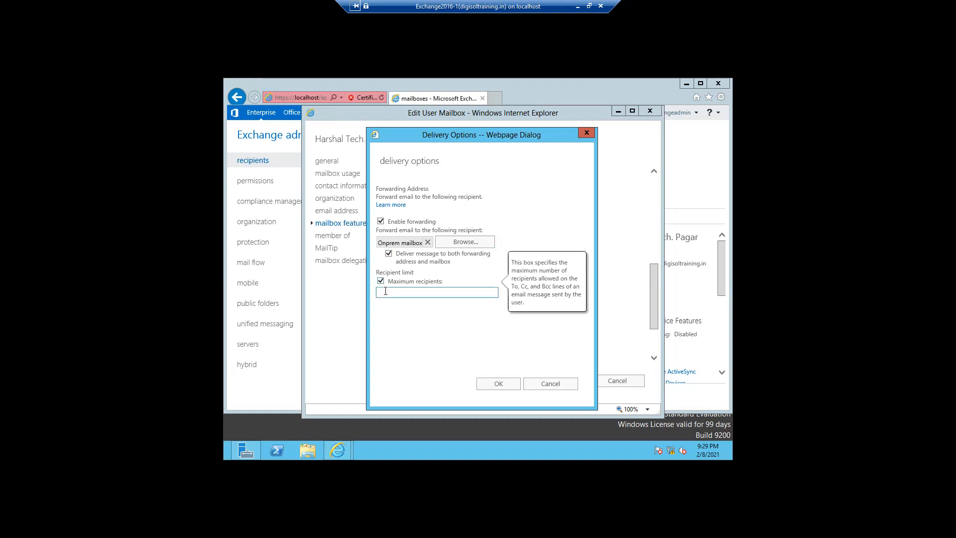
left_click(386, 290)
left_click(380, 281)
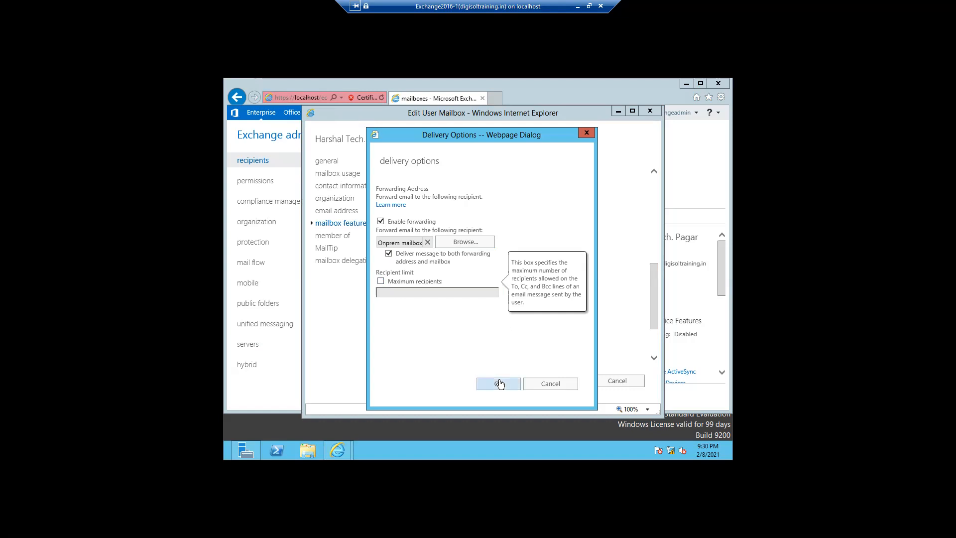
left_click(544, 391)
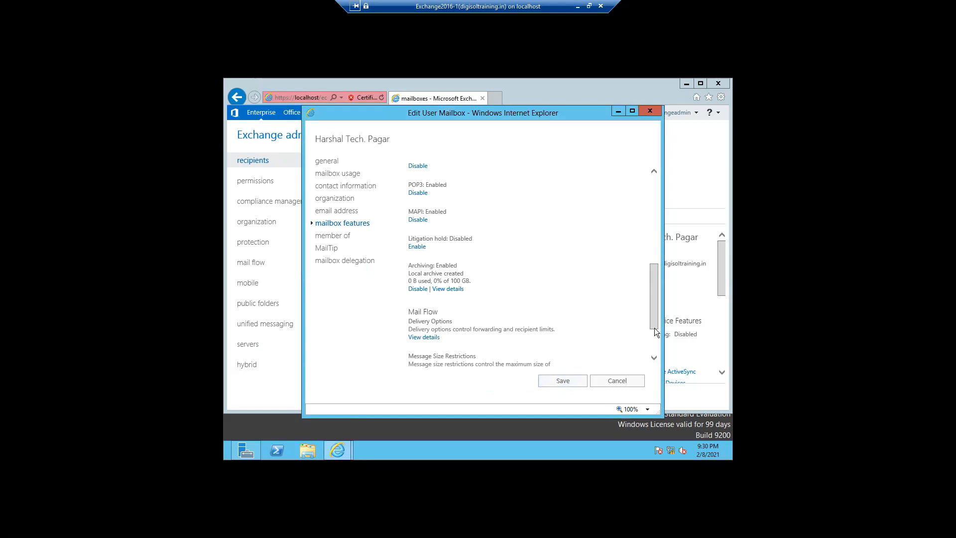
- In Message Size Restrictions, set both sent and received maximum sizes to 5000 KB
left_click(654, 357)
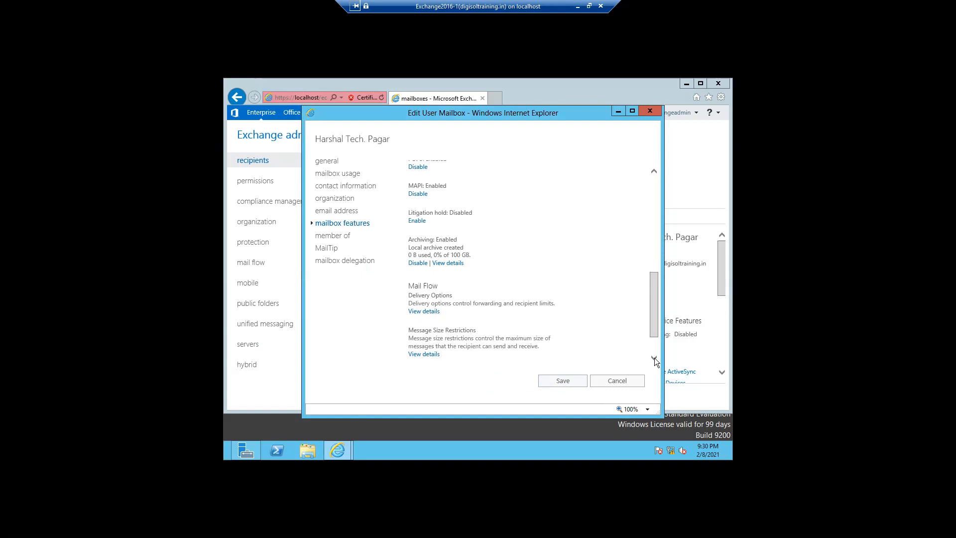
left_click(655, 358)
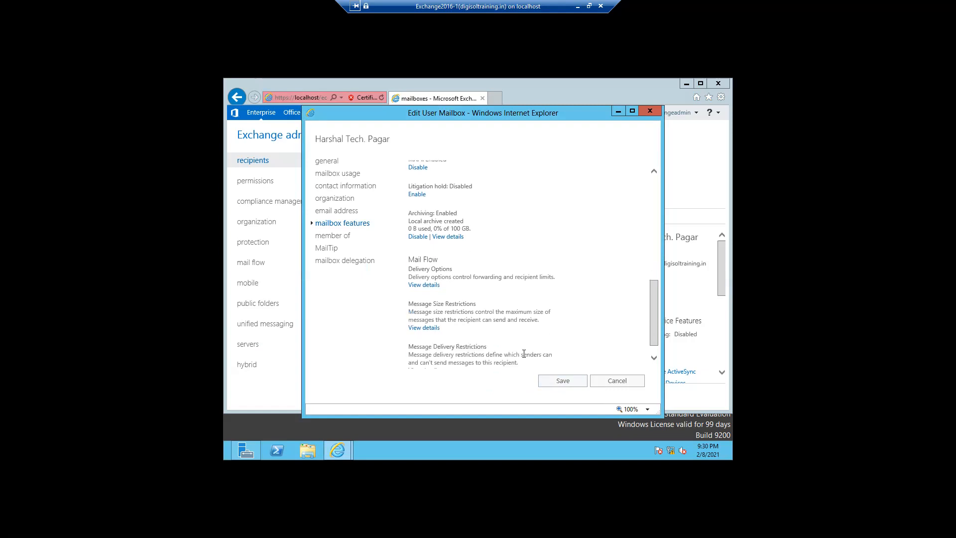
left_click(422, 328)
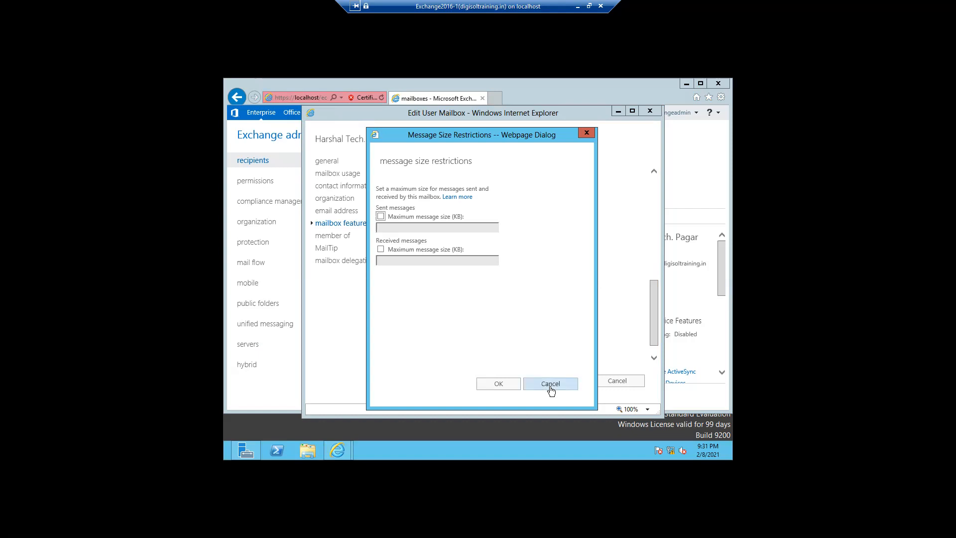
left_click(381, 217)
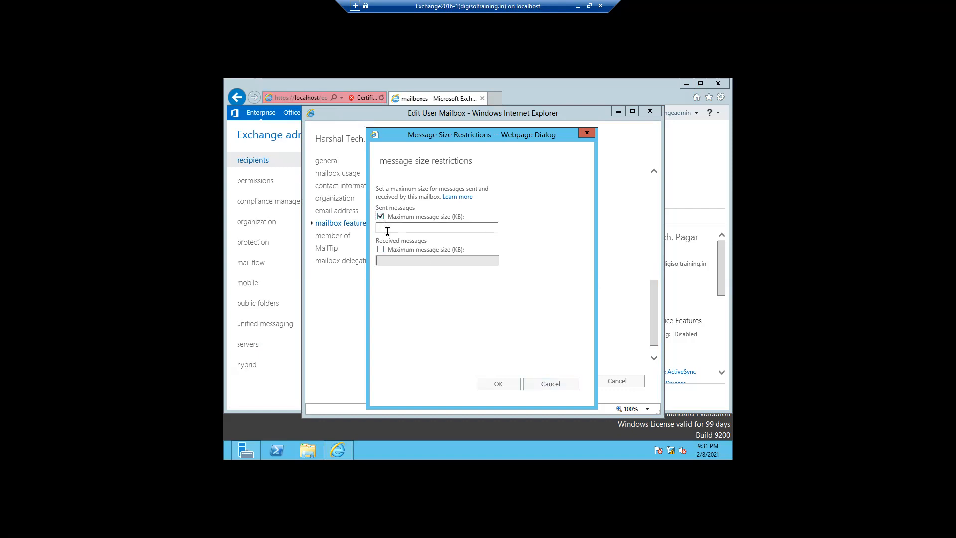
left_click(387, 229)
type("50000")
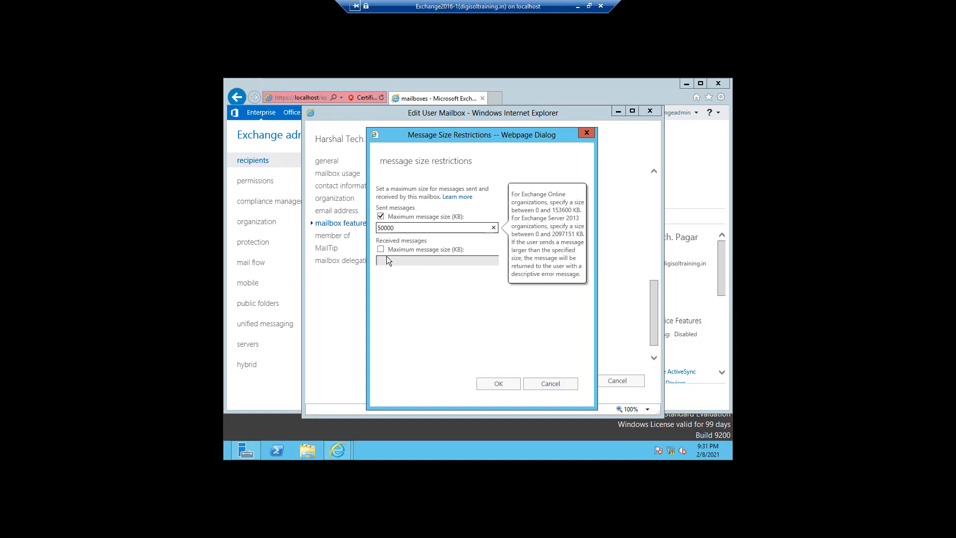
key("BackSpace")
left_click(381, 249)
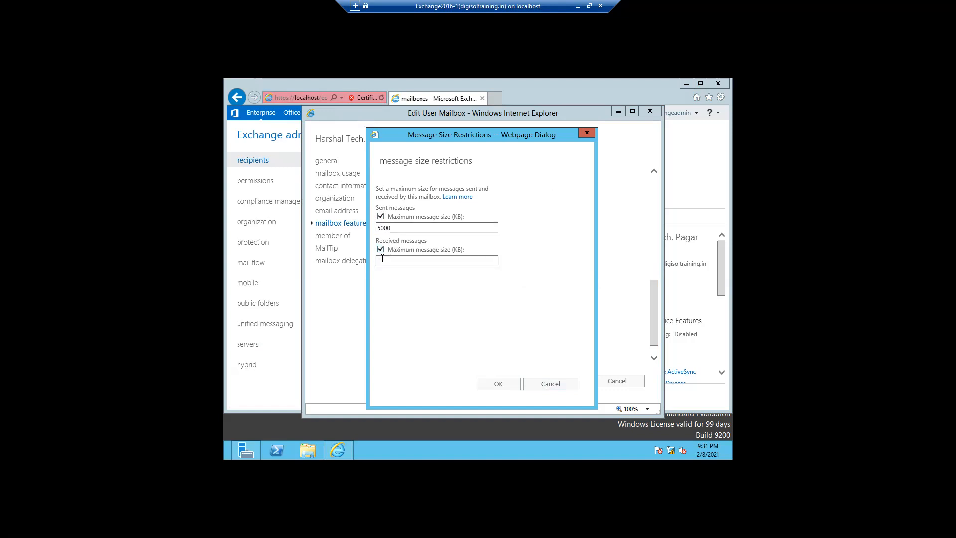
left_click(384, 259)
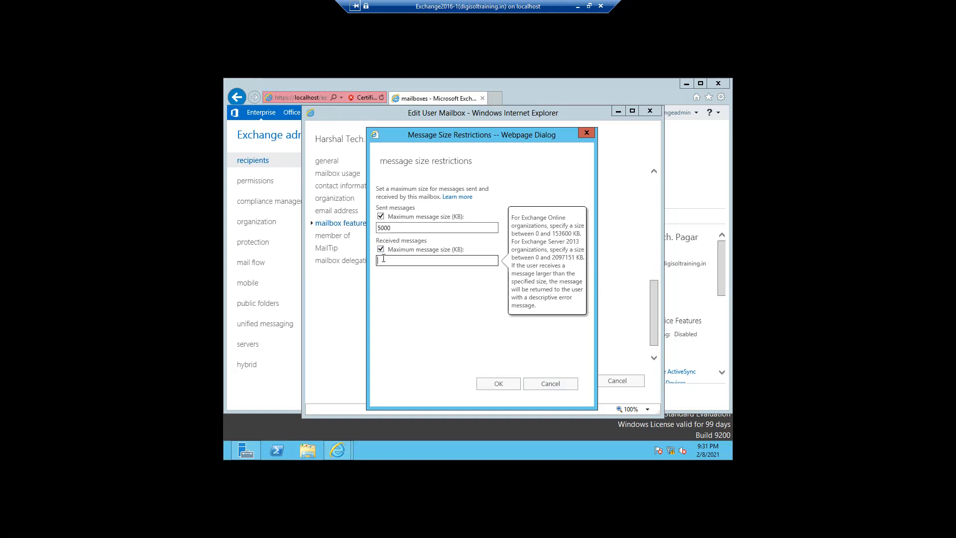
type("5000")
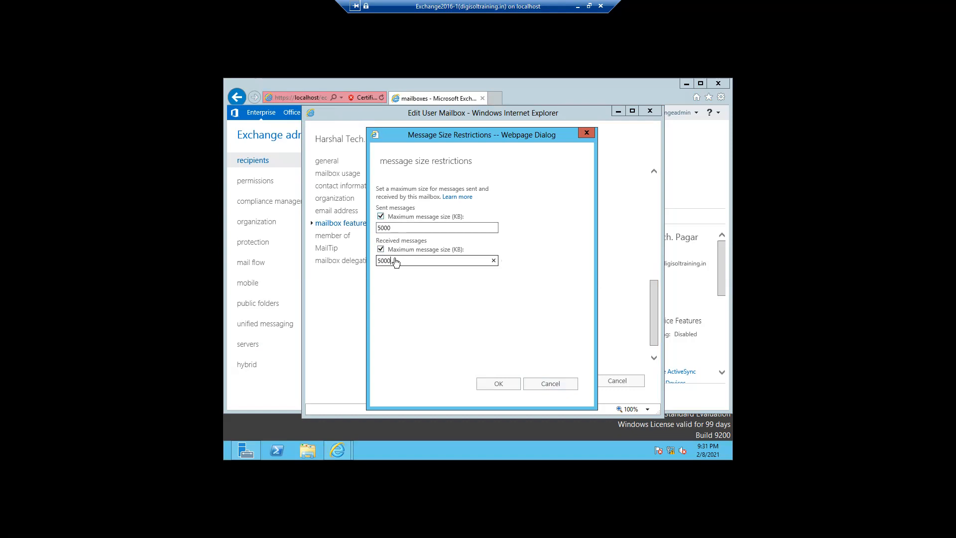
- Confirm the 5000 KB size limits and bring up Message Delivery Restrictions details
left_click(486, 384)
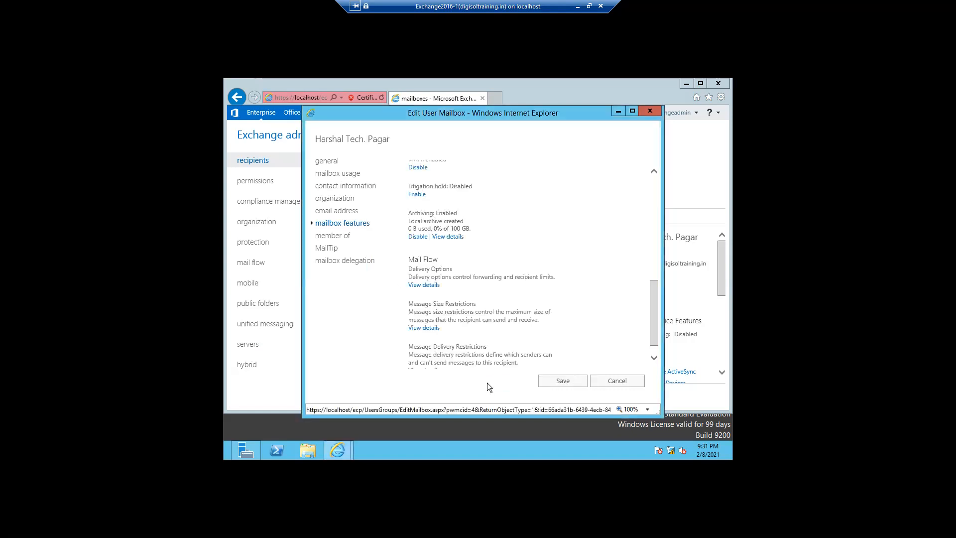
left_click(653, 357)
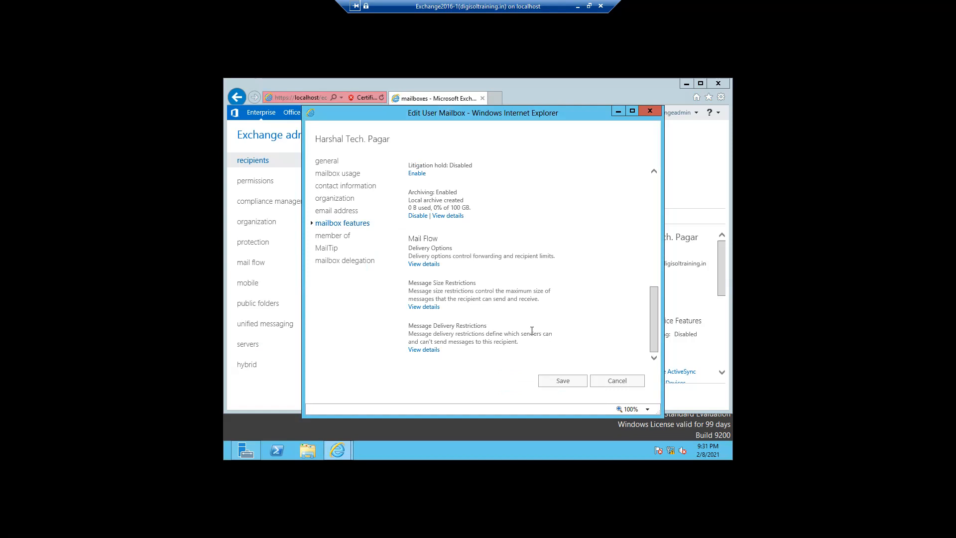
left_click(428, 352)
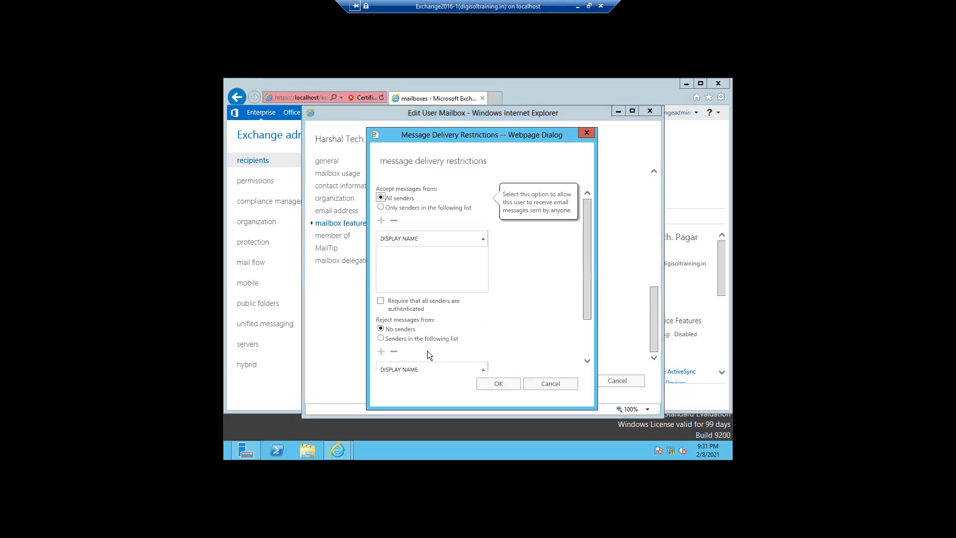
left_click(493, 290)
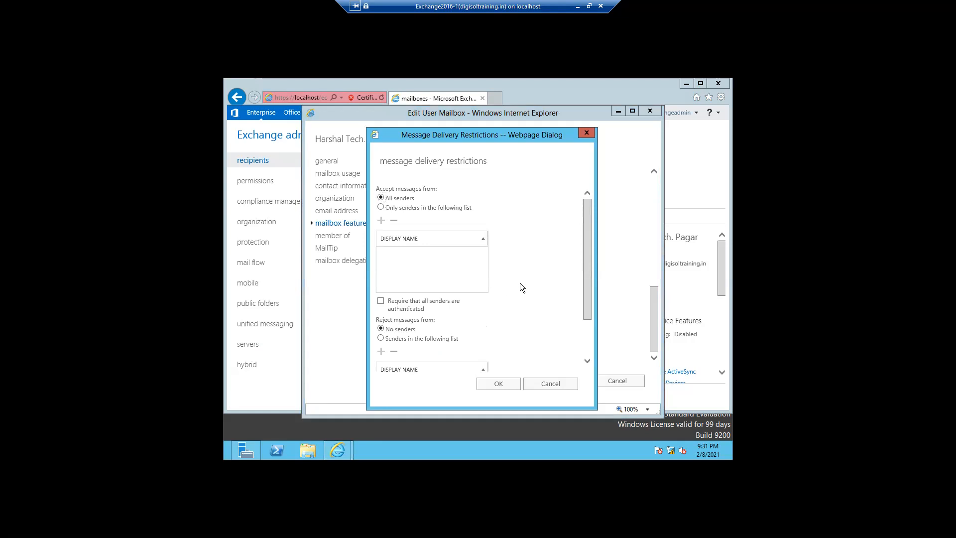
- Try accepting only listed senders, cancel the member picker, and revert to All senders
mouse_move(384, 209)
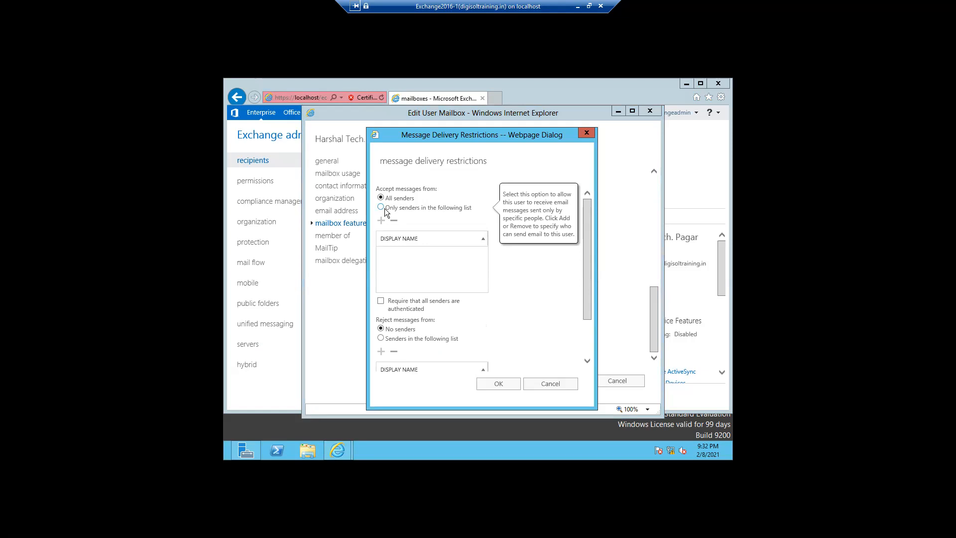
left_click(381, 208)
left_click(381, 220)
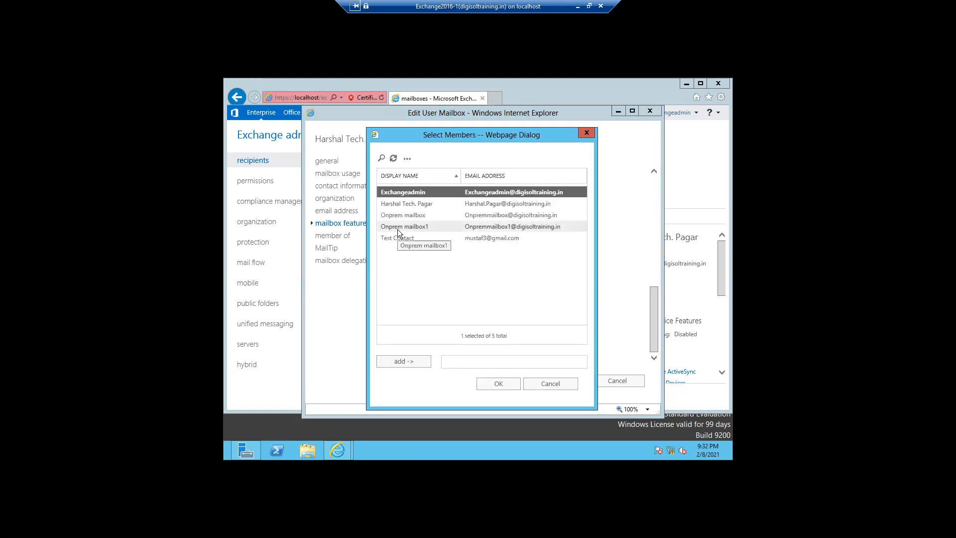
left_click(549, 384)
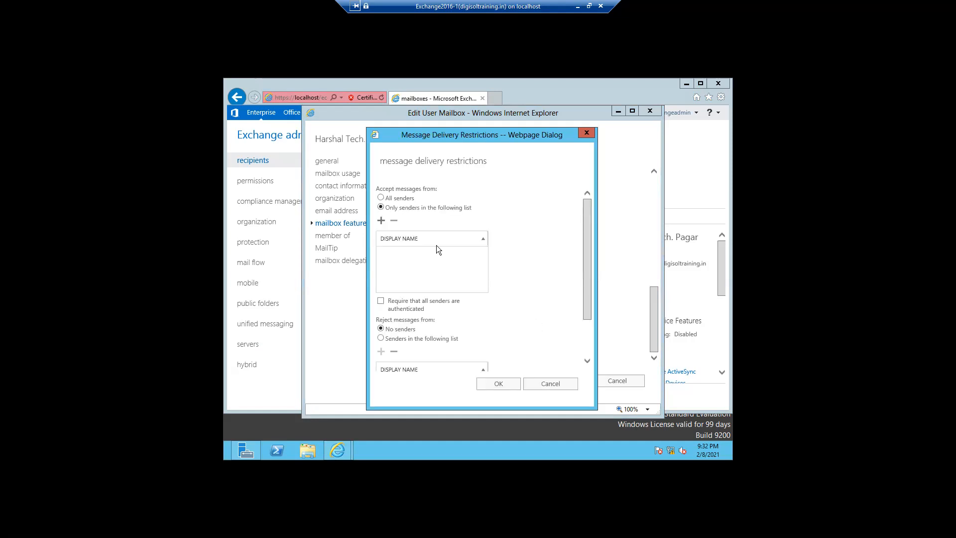
left_click(381, 199)
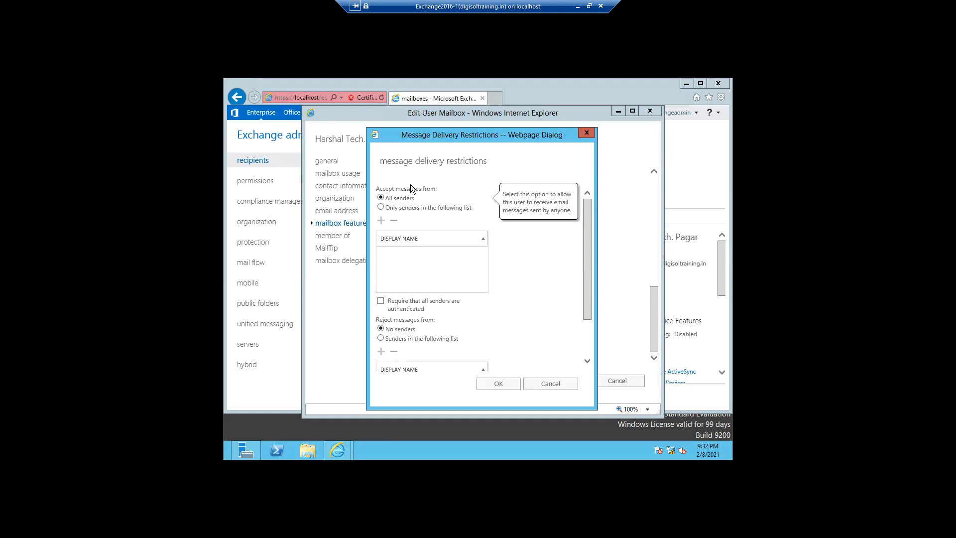
mouse_move(405, 203)
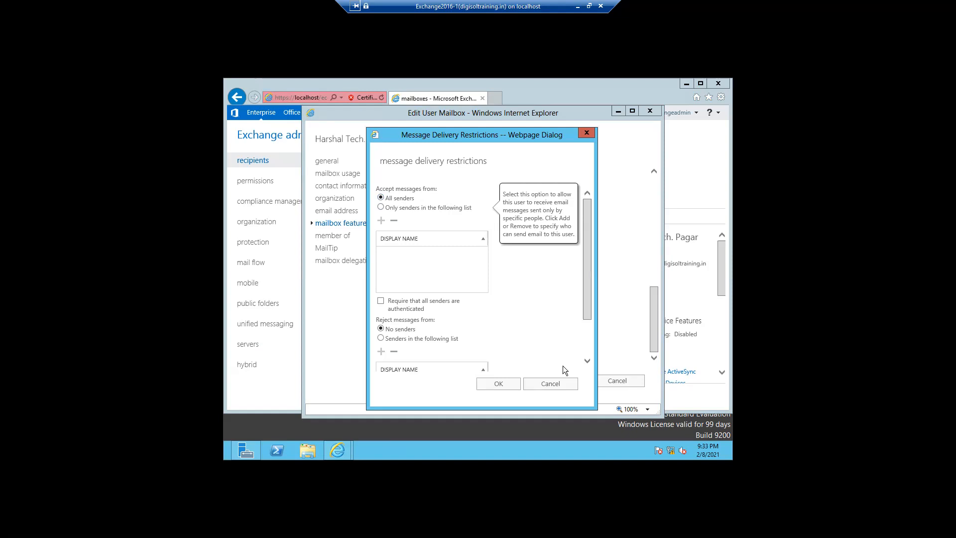
left_click(586, 360)
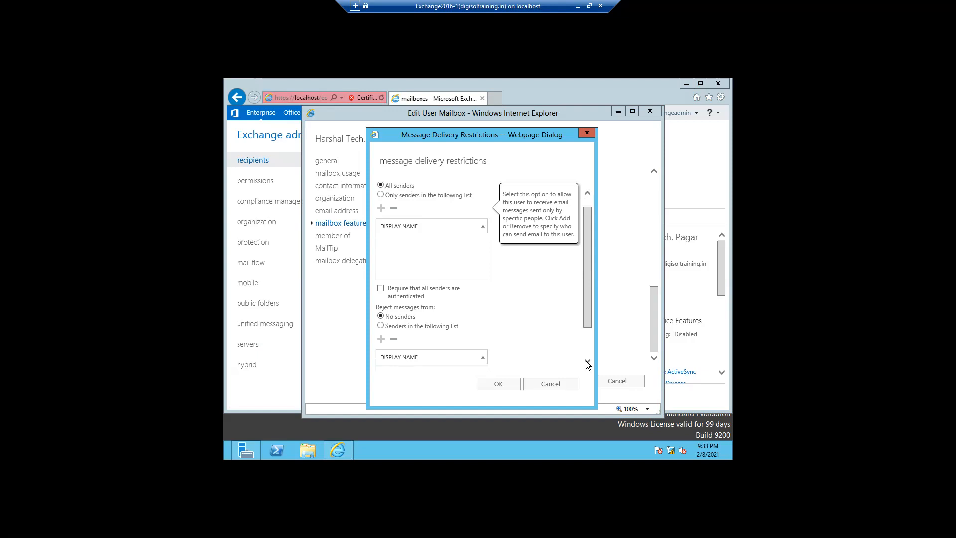
left_click(586, 361)
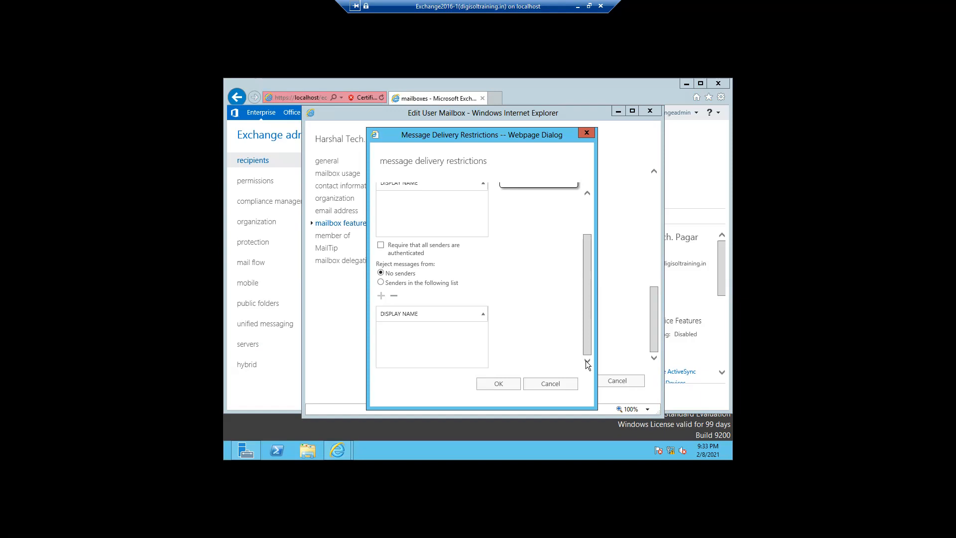
- Cancel the Message Delivery Restrictions dialog, discarding the sender restriction changes
left_click(561, 387)
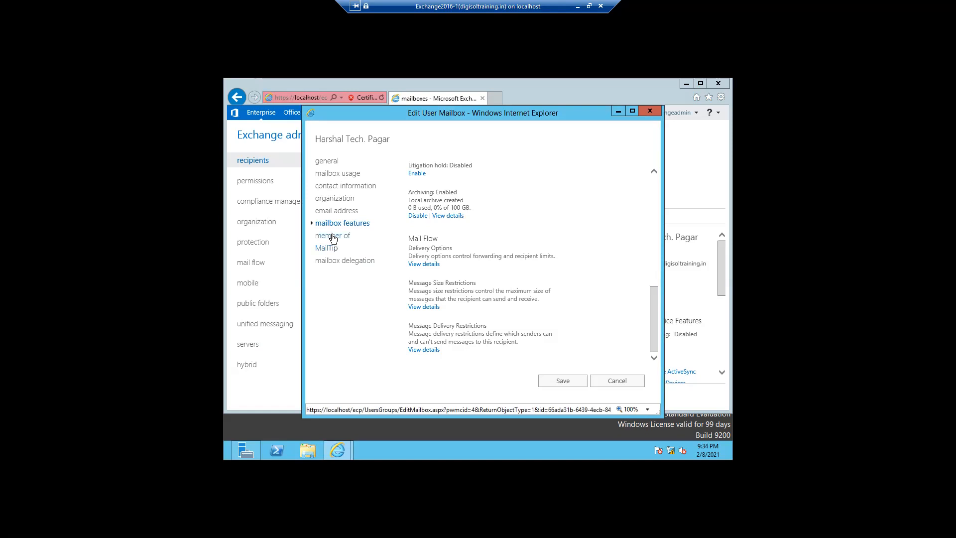
- Open the 'member of' page, which lists no distribution groups for this mailbox
left_click(333, 236)
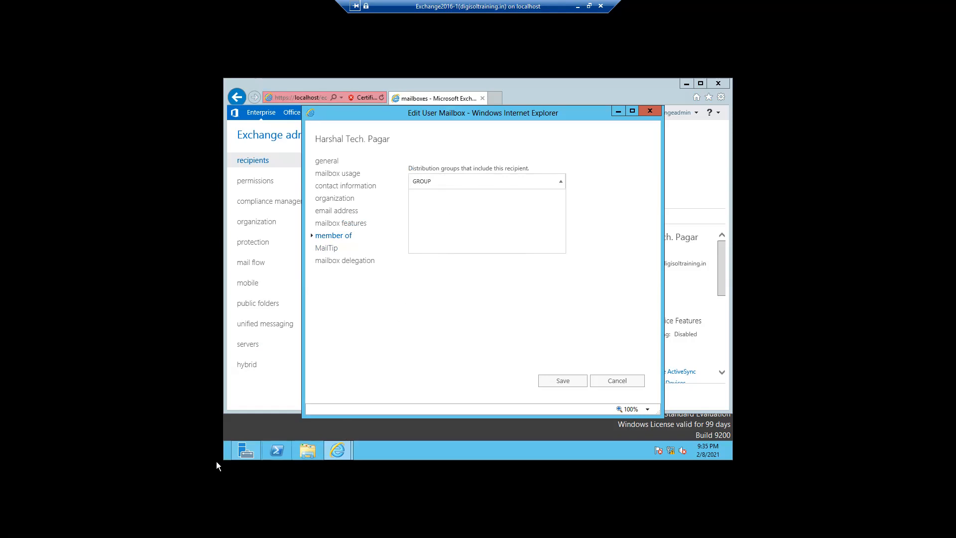
mouse_move(218, 460)
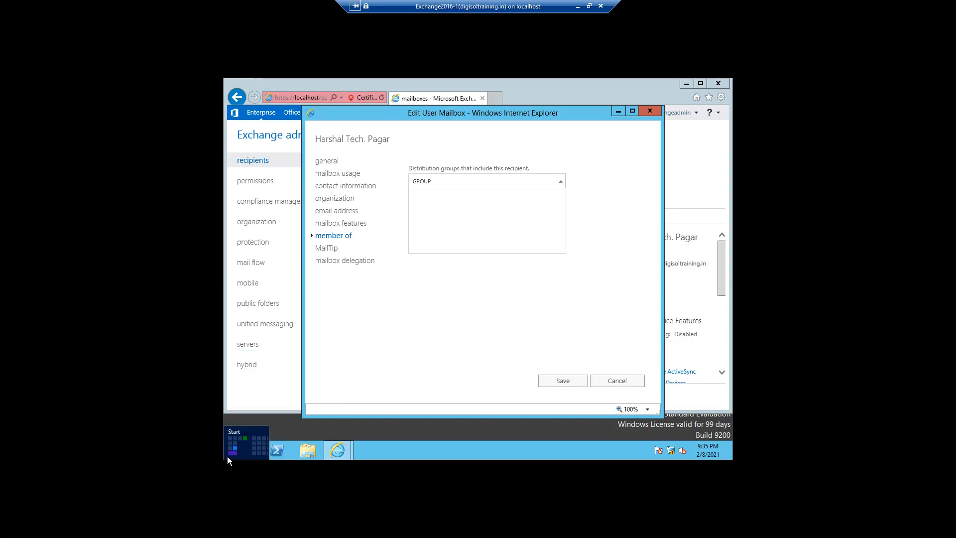
- Launch Active Directory Users and Computers by running dsa.msc
right_click(225, 456)
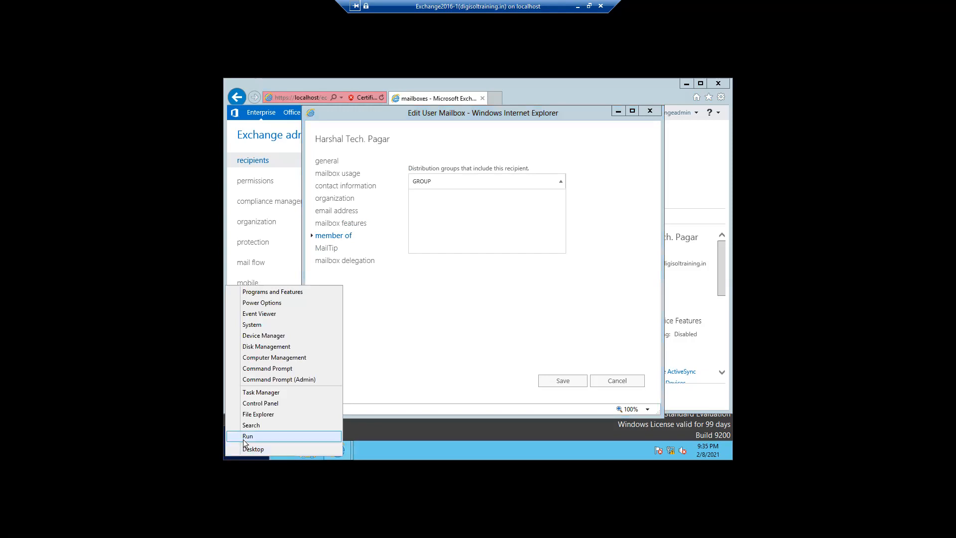
left_click(247, 437)
type("dsa.msc")
key("Return")
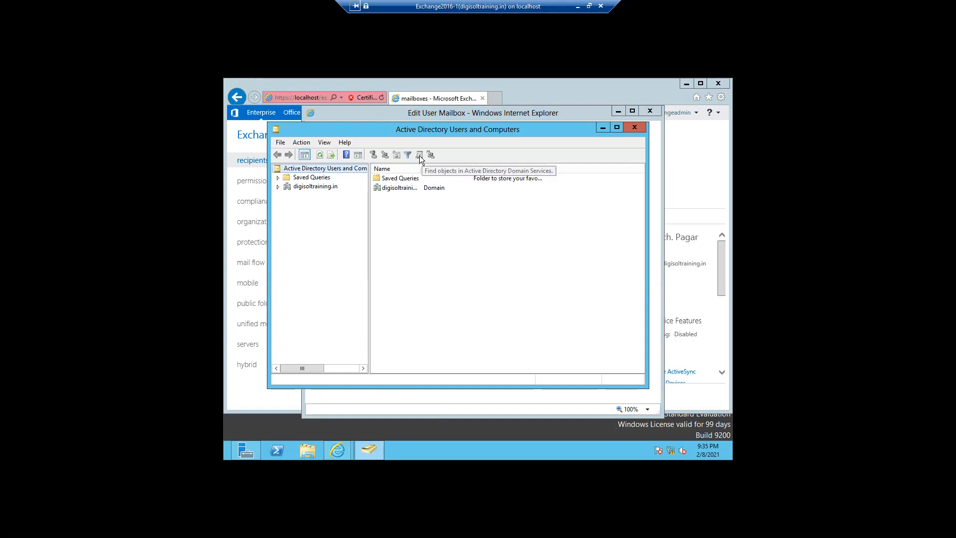
- Expand digisoltraining.in, search Find Objects for the user's name, and open the found account's properties
left_click(314, 187)
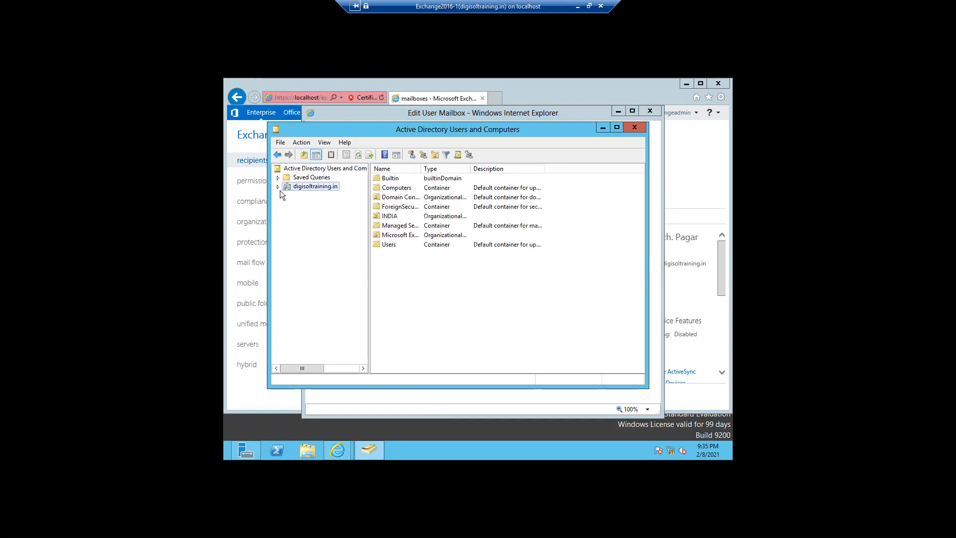
left_click(278, 187)
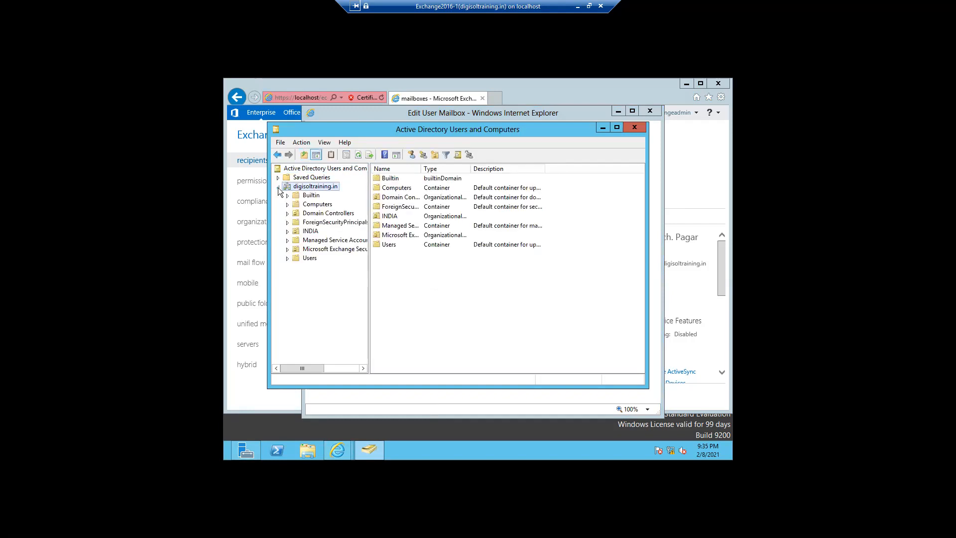
left_click(459, 154)
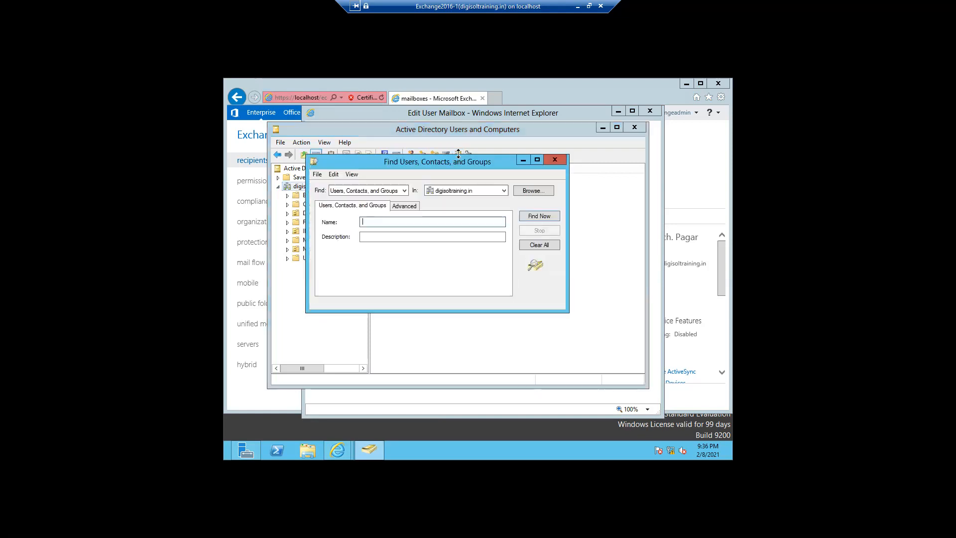
type("harsh")
left_click(531, 216)
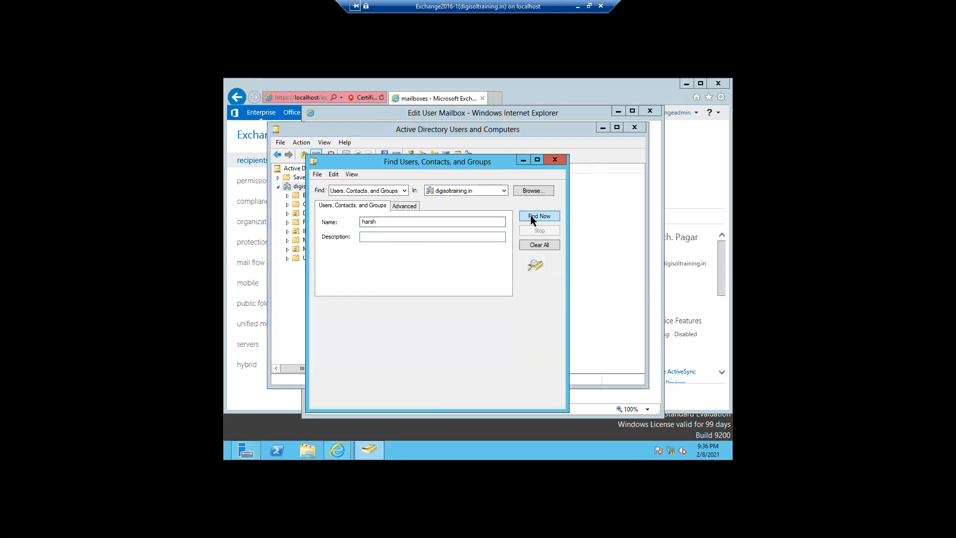
double_click(353, 325)
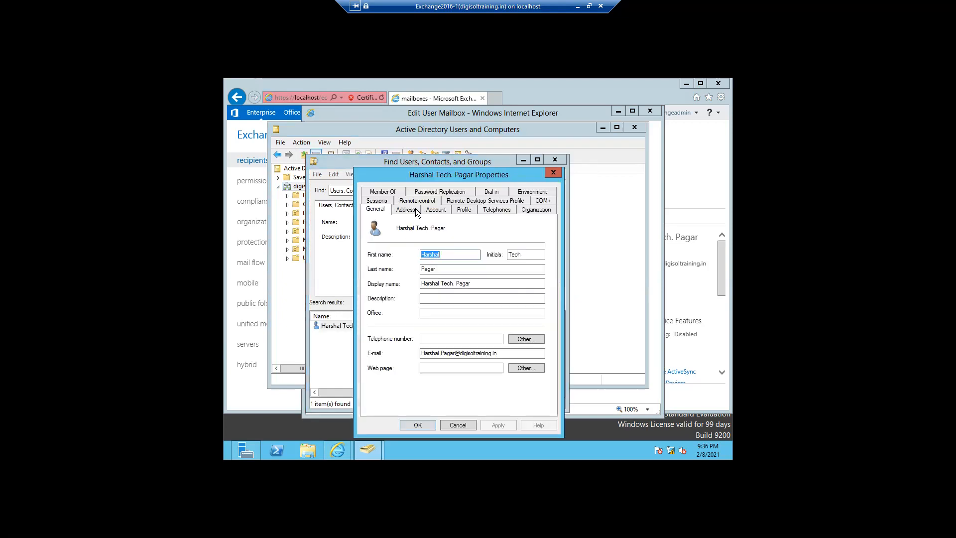
- On the user's Member Of page, begin adding a group and check the partial name 'gro'
left_click(387, 193)
left_click(384, 329)
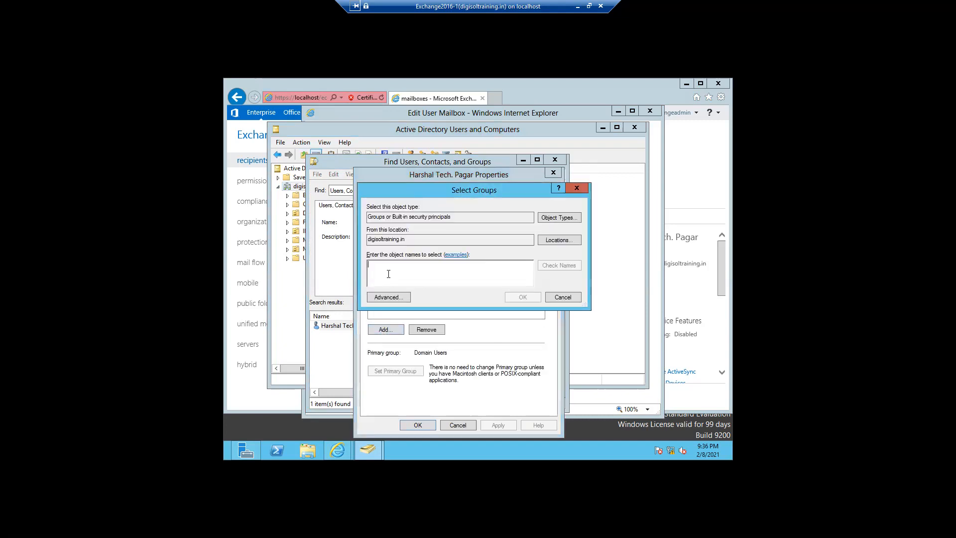
type("gro")
left_click(551, 271)
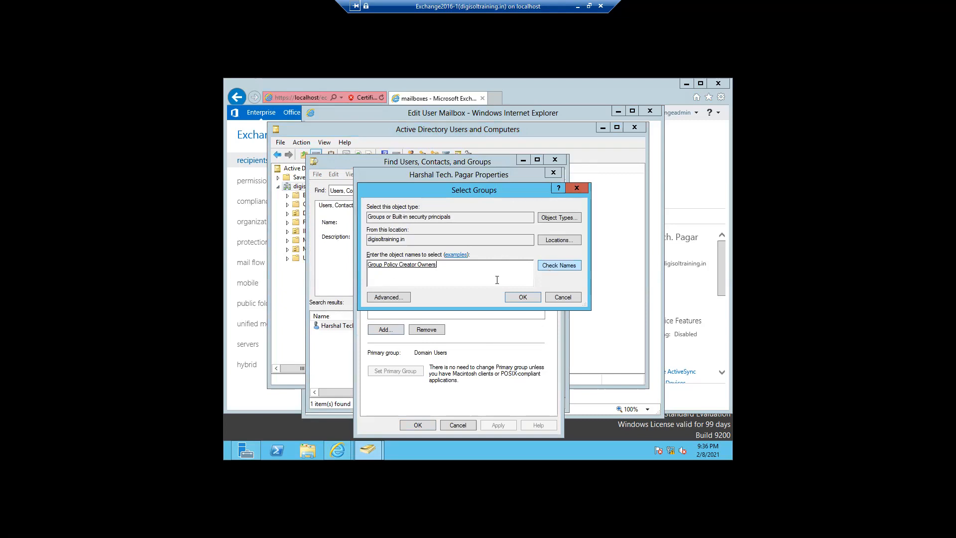
- Check the name 'sec' instead, dismiss both multiple-match lists, and cancel Select Groups
key("BackSpace")
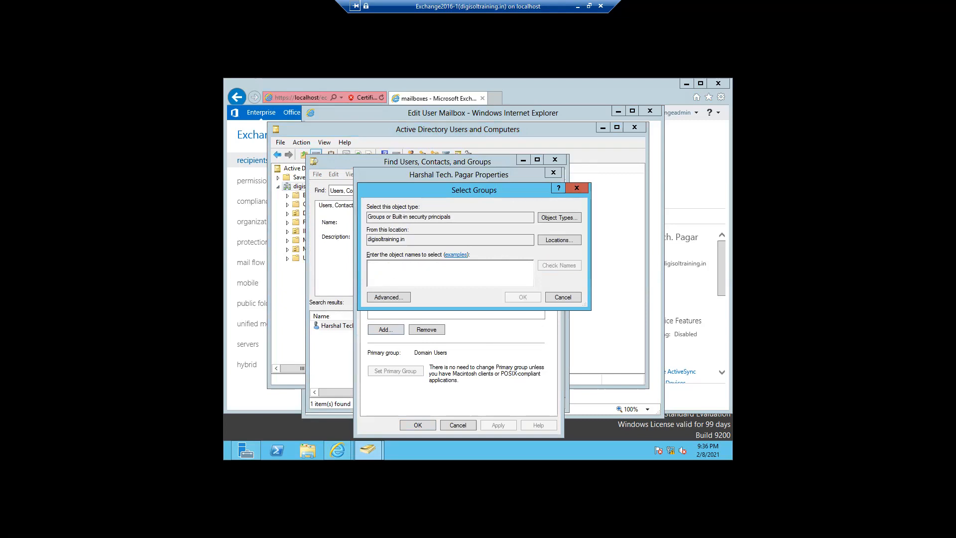
type("sec")
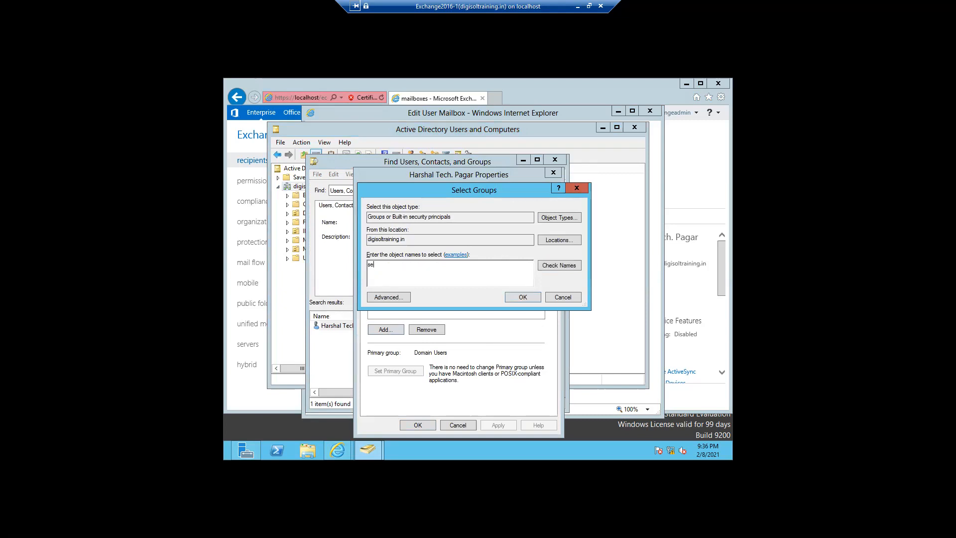
left_click(548, 268)
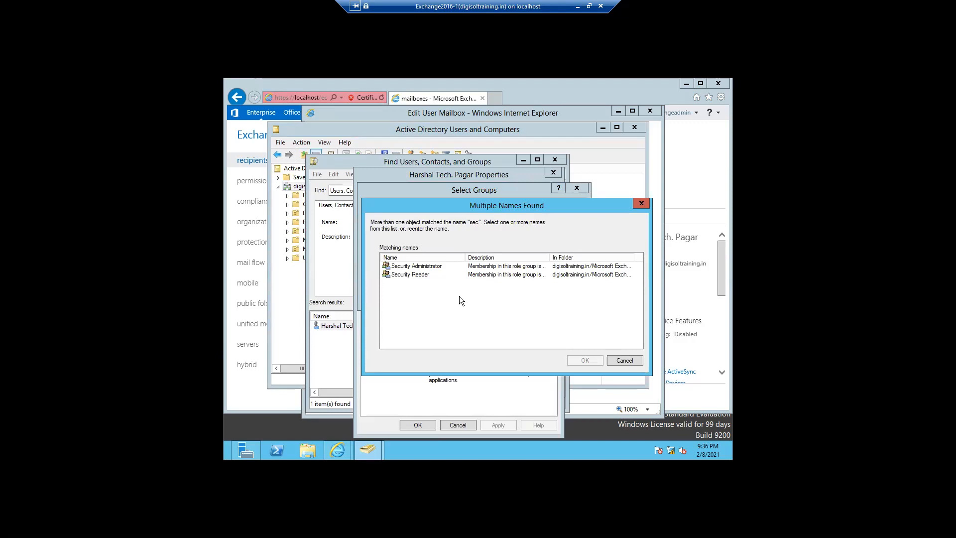
left_click(624, 362)
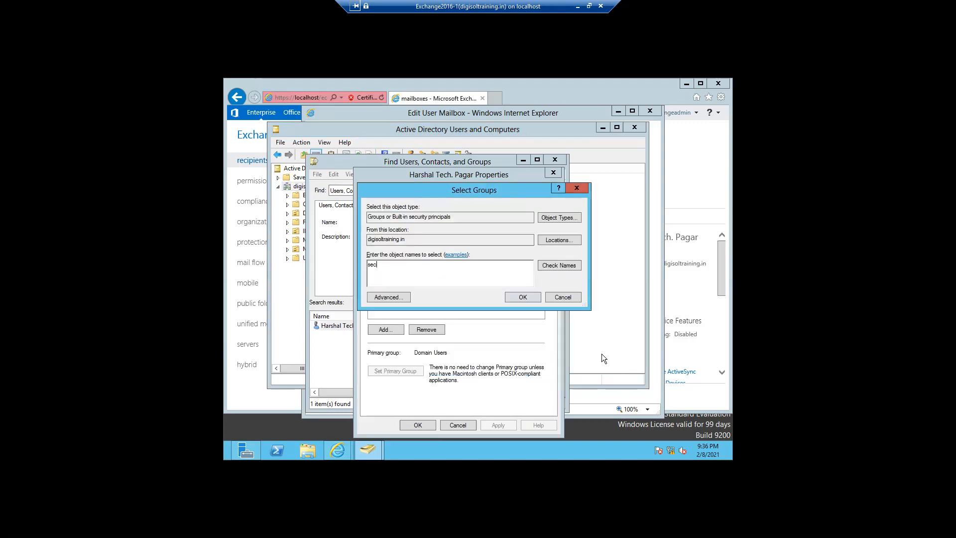
left_click(563, 266)
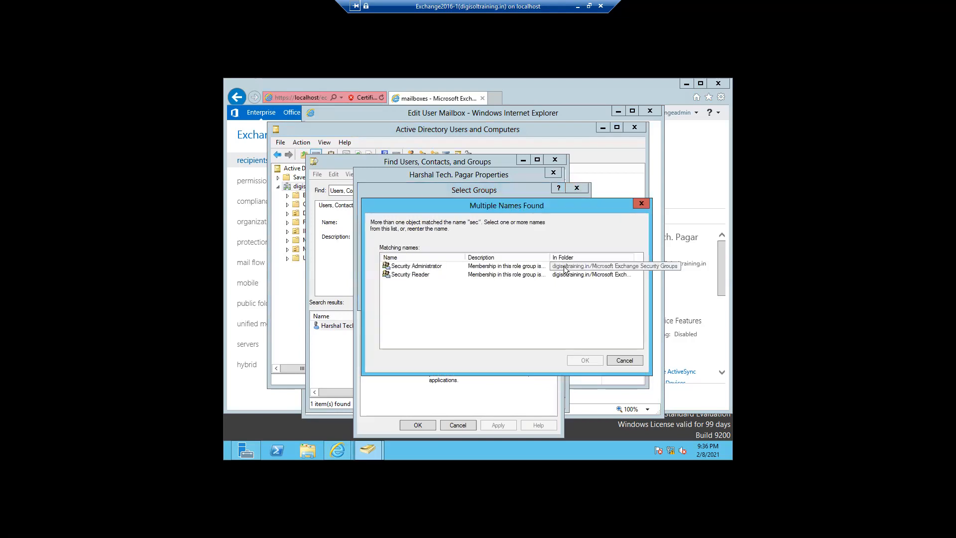
left_click(620, 360)
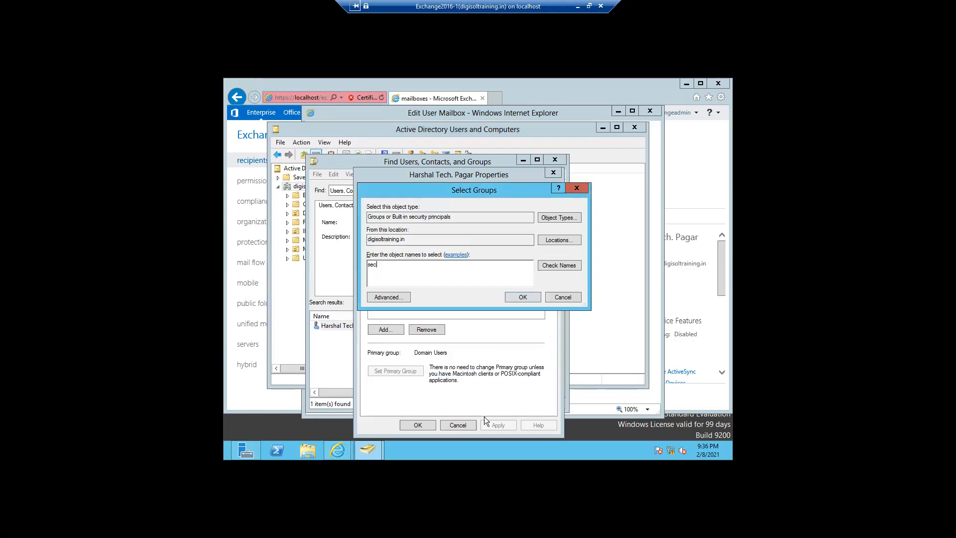
left_click(560, 296)
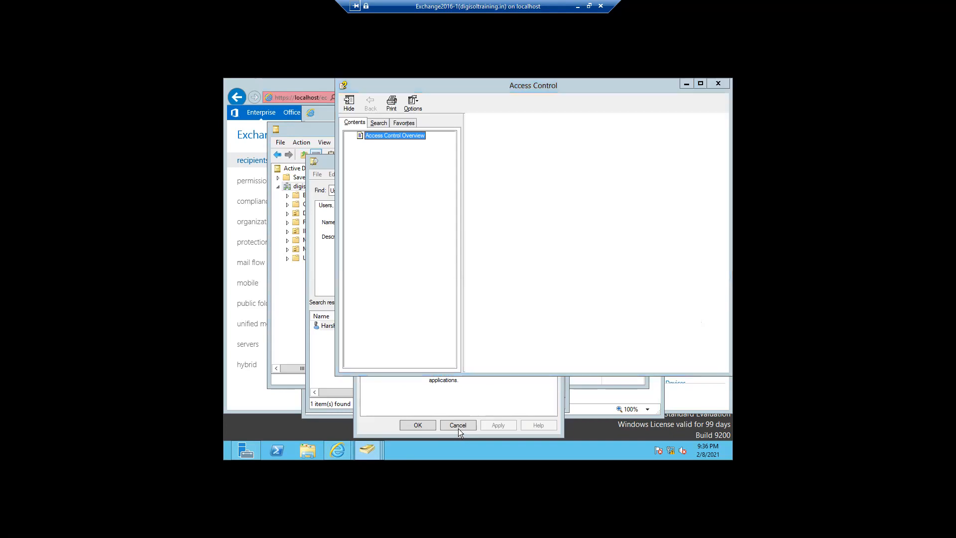
left_click(719, 83)
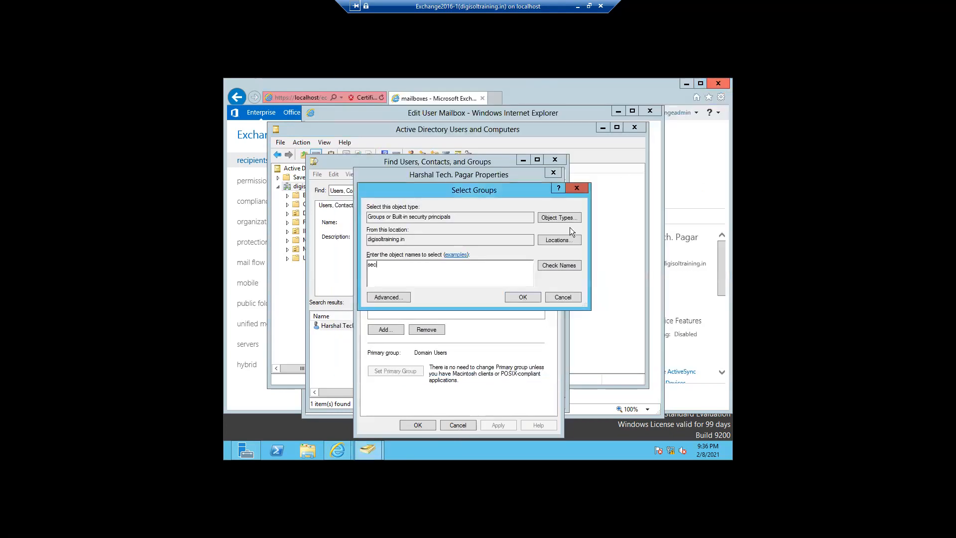
left_click(562, 298)
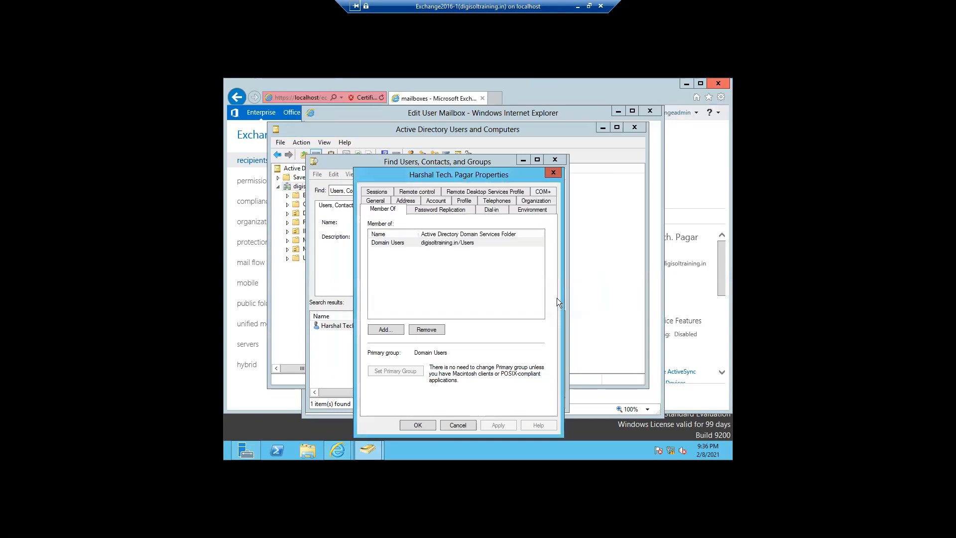
- Close the user's Properties and Find windows, expand INDIA > Pune, widen the tree, and select Pune
left_click(461, 426)
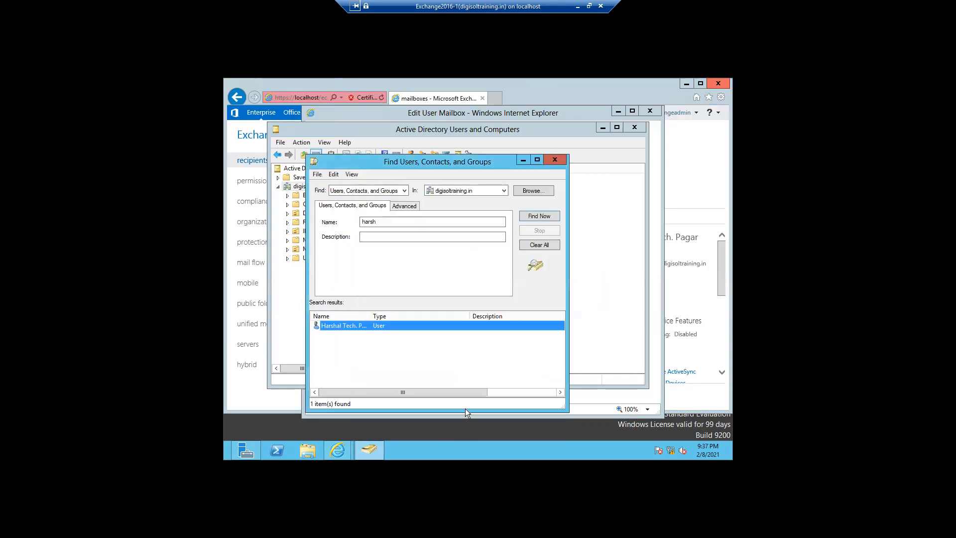
left_click(555, 160)
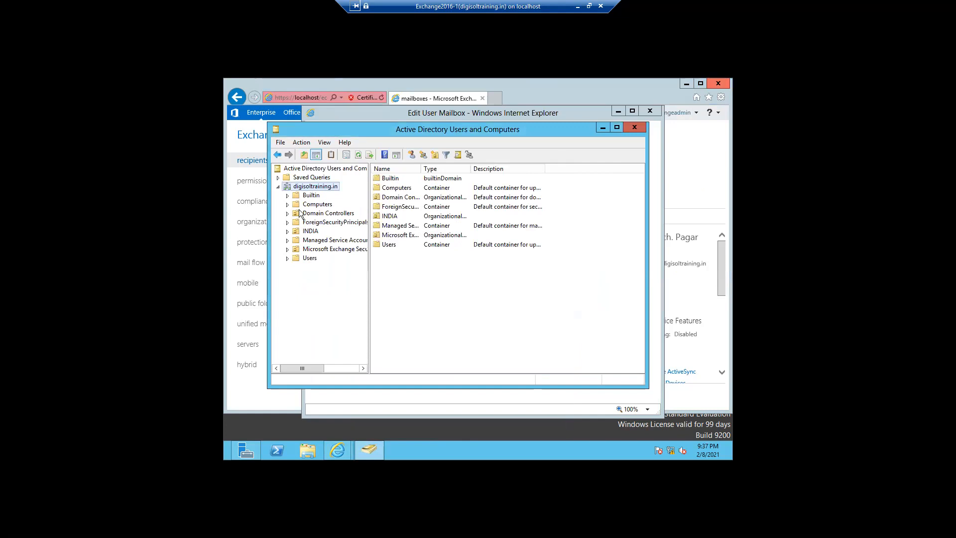
left_click(287, 231)
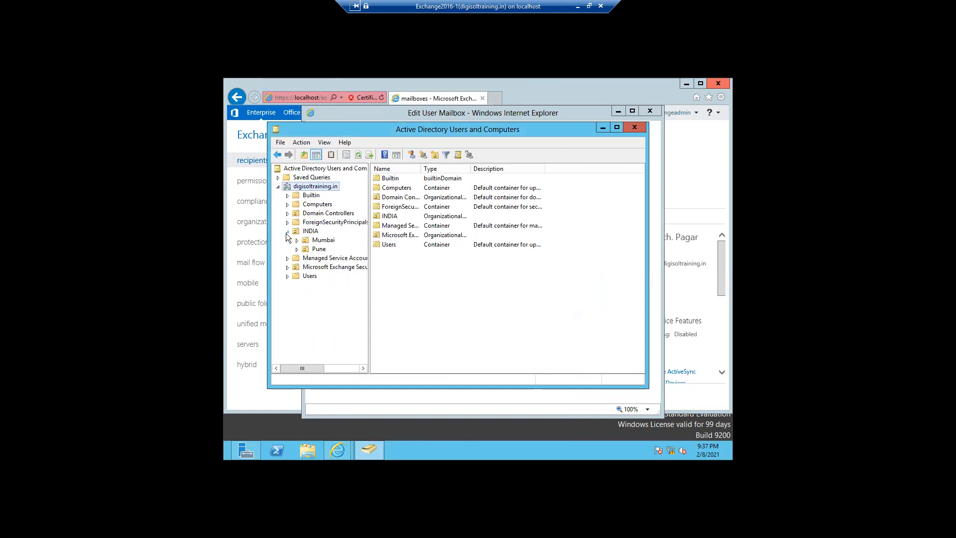
left_click(319, 249)
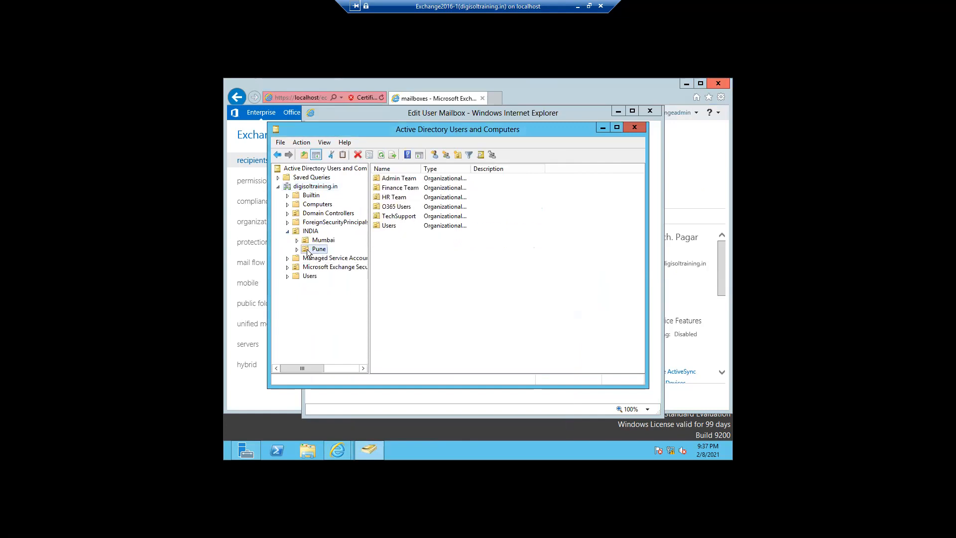
left_click(298, 250)
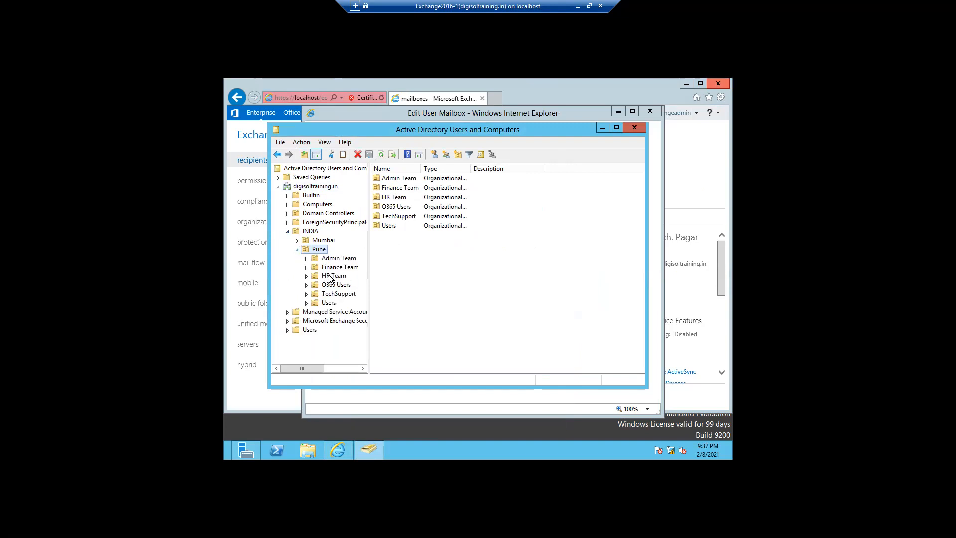
left_click(329, 277)
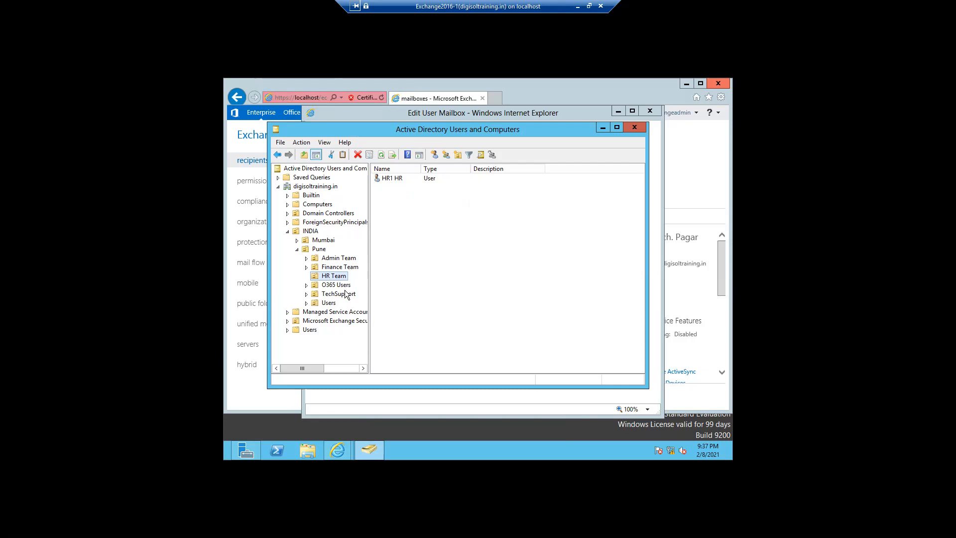
left_click_drag(369, 285, 404, 282)
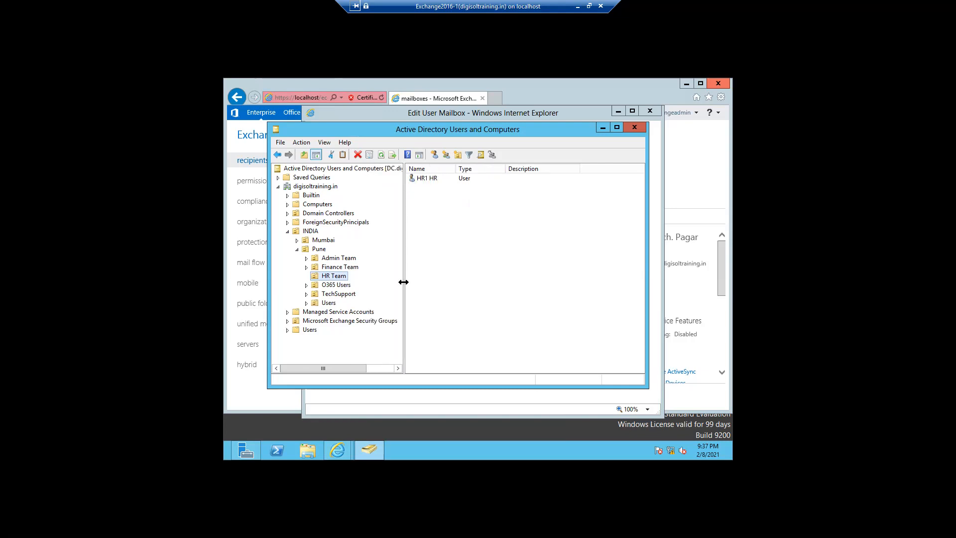
right_click(333, 285)
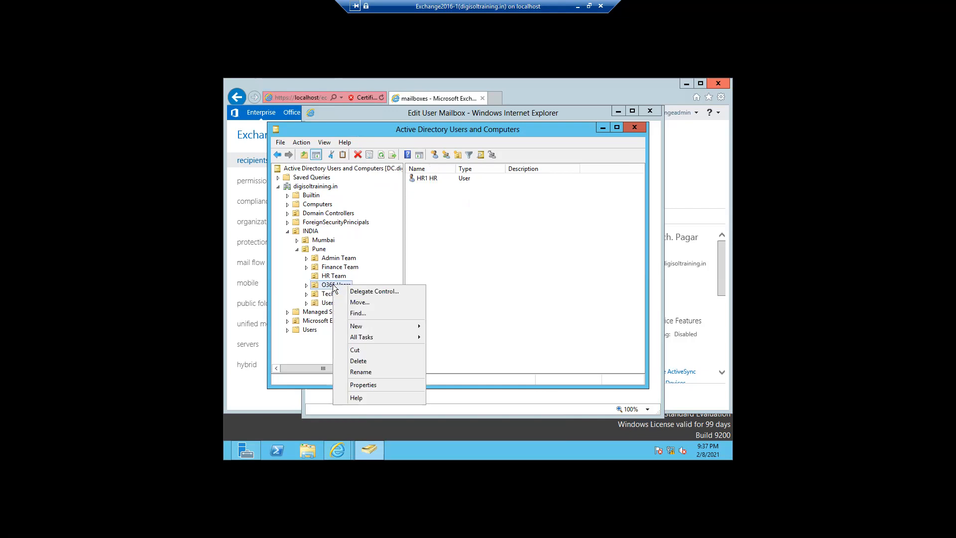
left_click(321, 252)
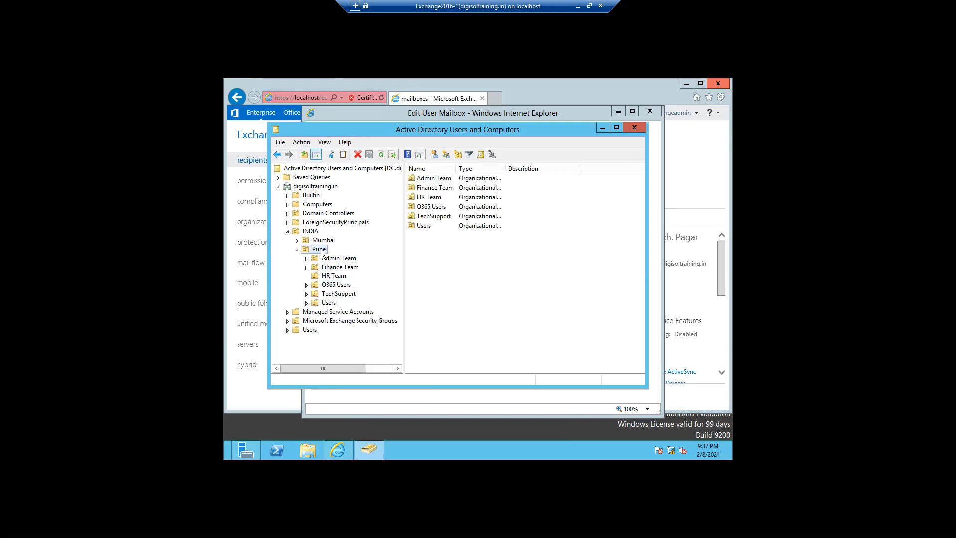
- Add a new distribution-type group named 'Distribution-Group' under Pune and open its properties
right_click(321, 252)
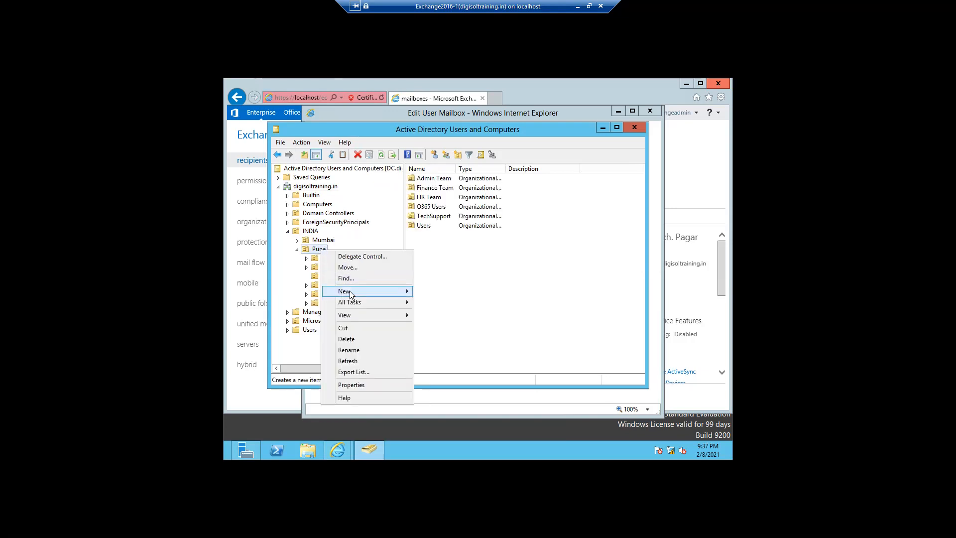
mouse_move(393, 293)
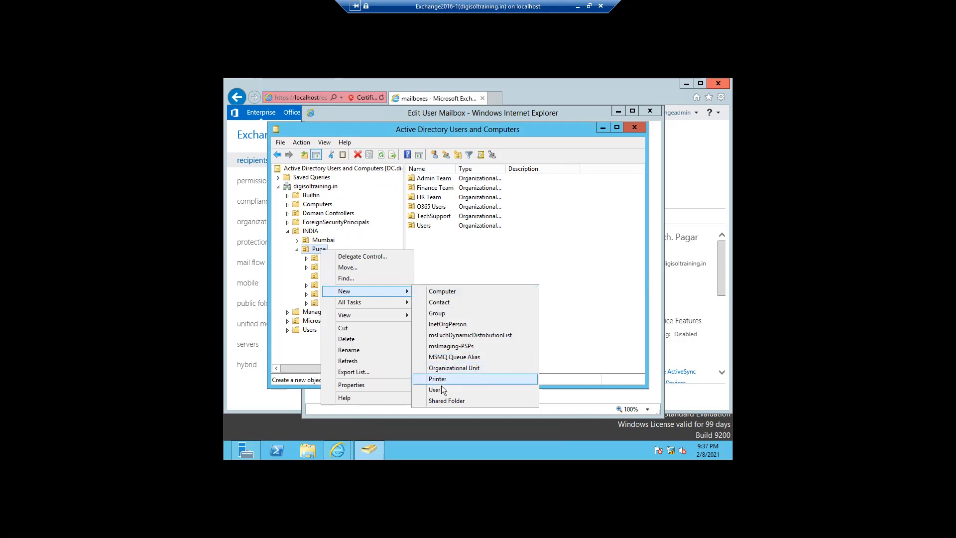
left_click(438, 313)
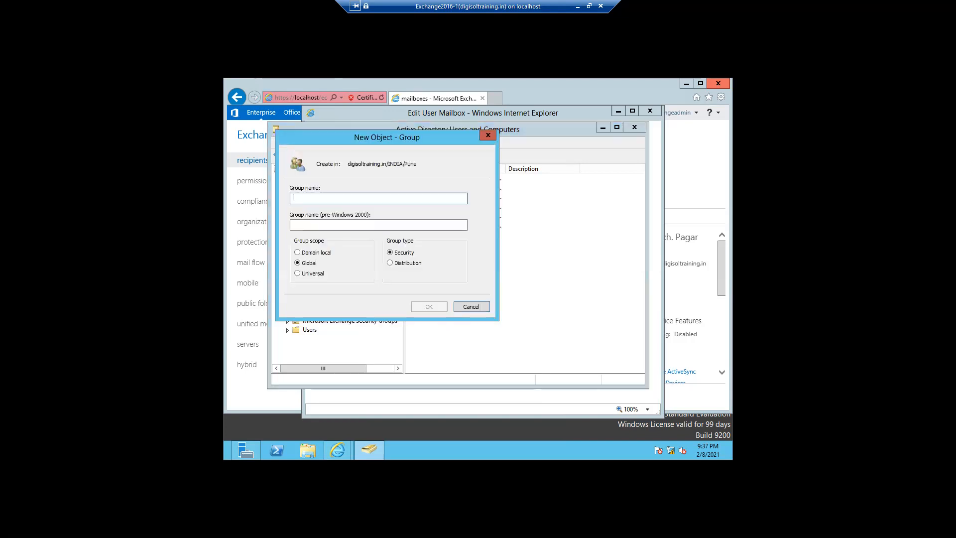
type("Distr")
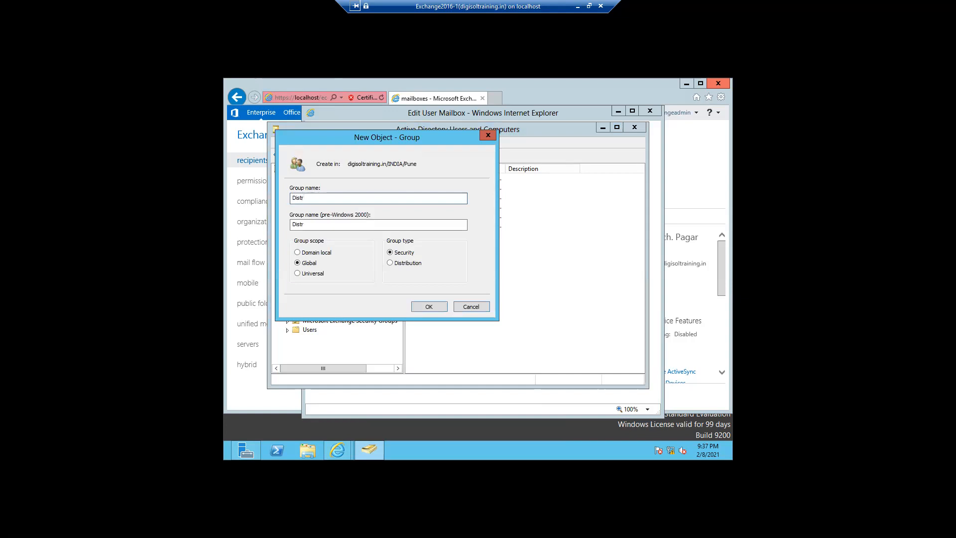
type("ibution-Group")
left_click(429, 306)
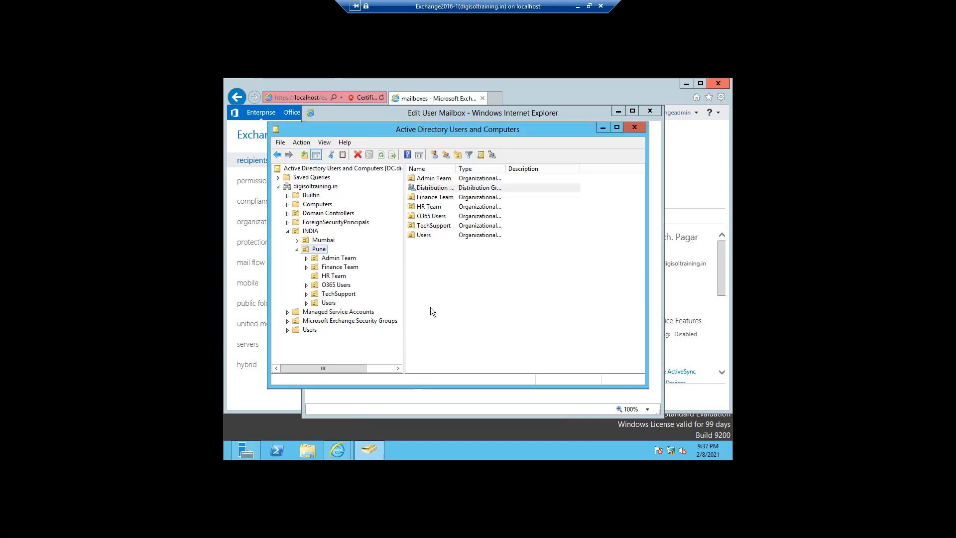
double_click(430, 188)
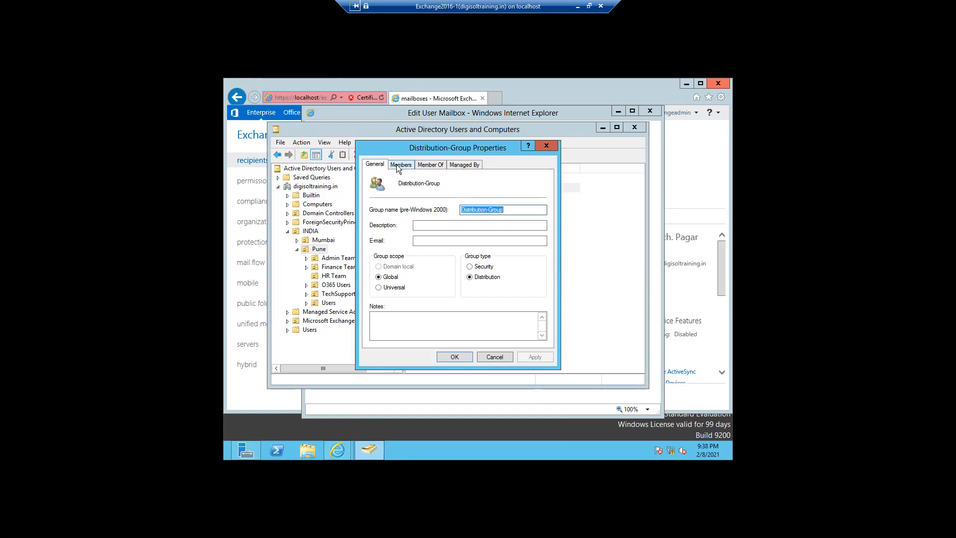
- Close the group's properties and search the whole digisoltraining.in domain for the user by name
left_click(500, 356)
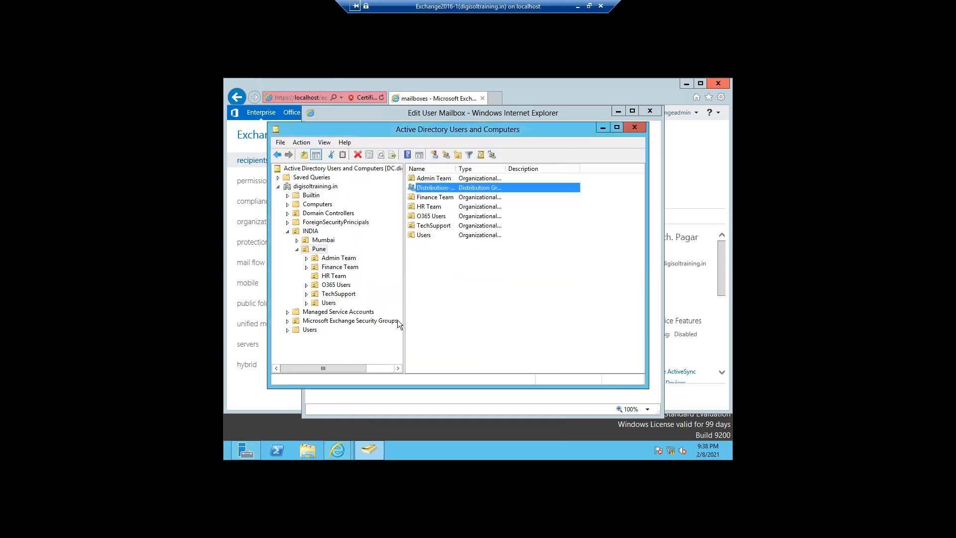
left_click(480, 154)
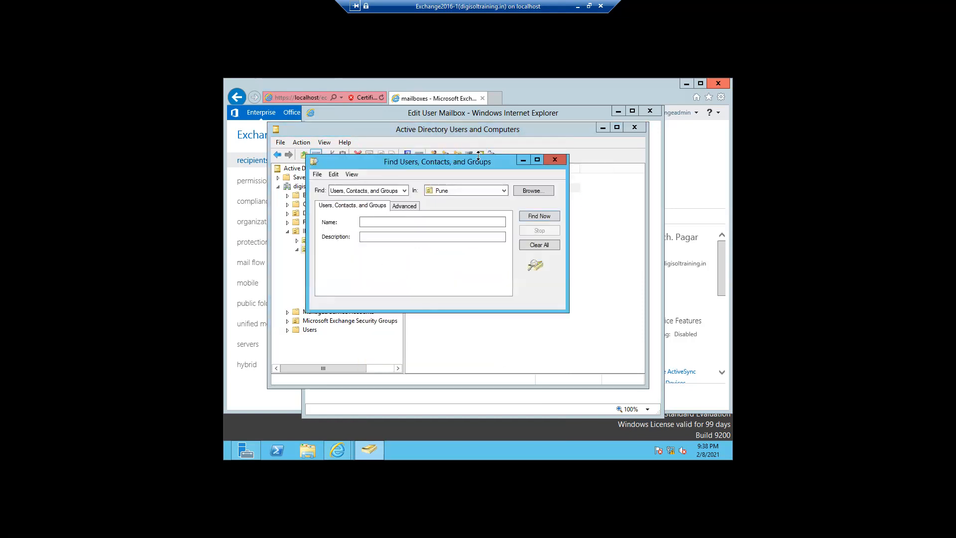
left_click(393, 223)
type("harsha")
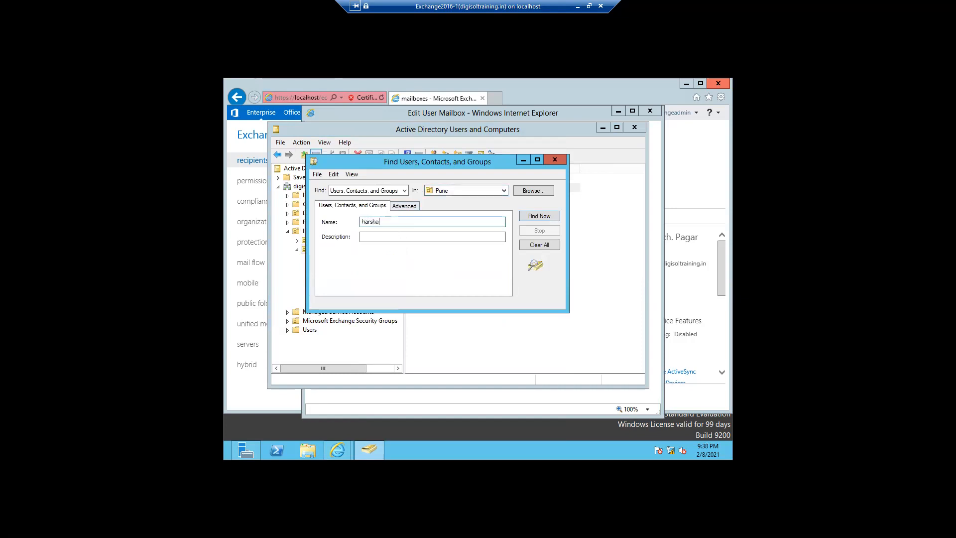
left_click(542, 221)
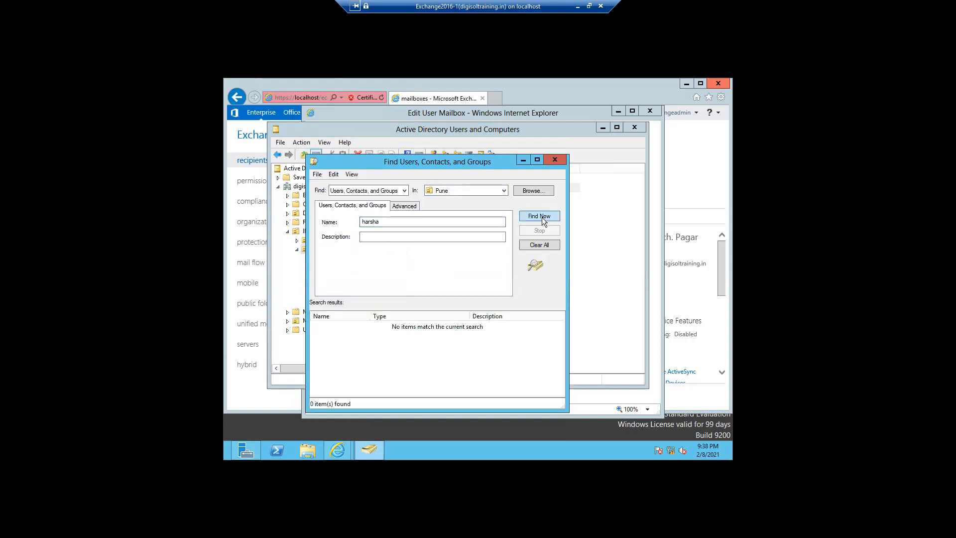
left_click(469, 192)
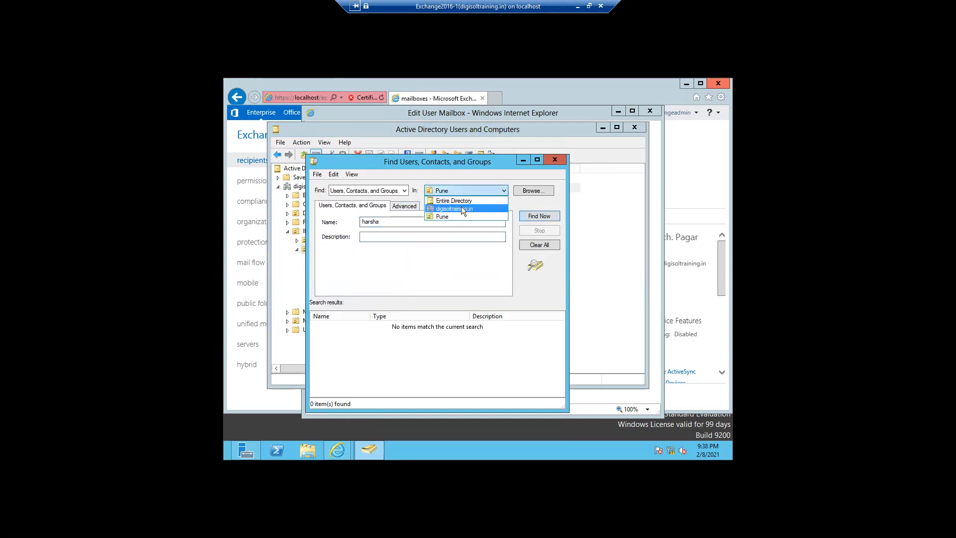
left_click(462, 208)
left_click(529, 215)
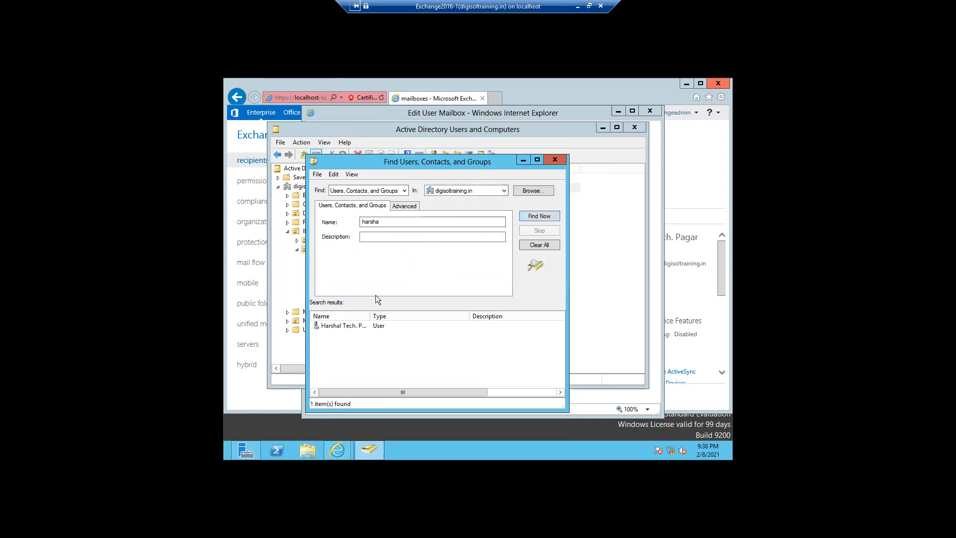
double_click(339, 326)
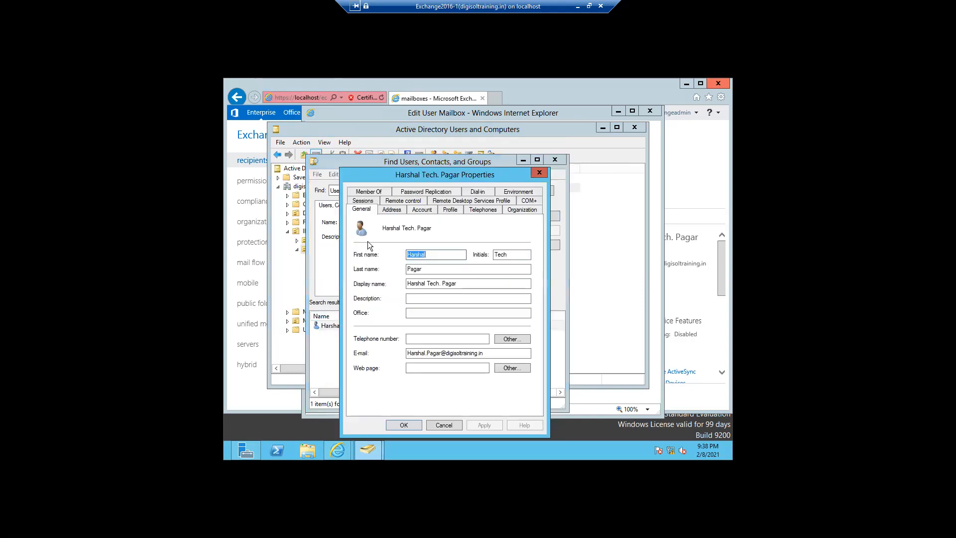
- Add the user to Distribution-Group via Member Of, save, and close the search window
left_click(372, 193)
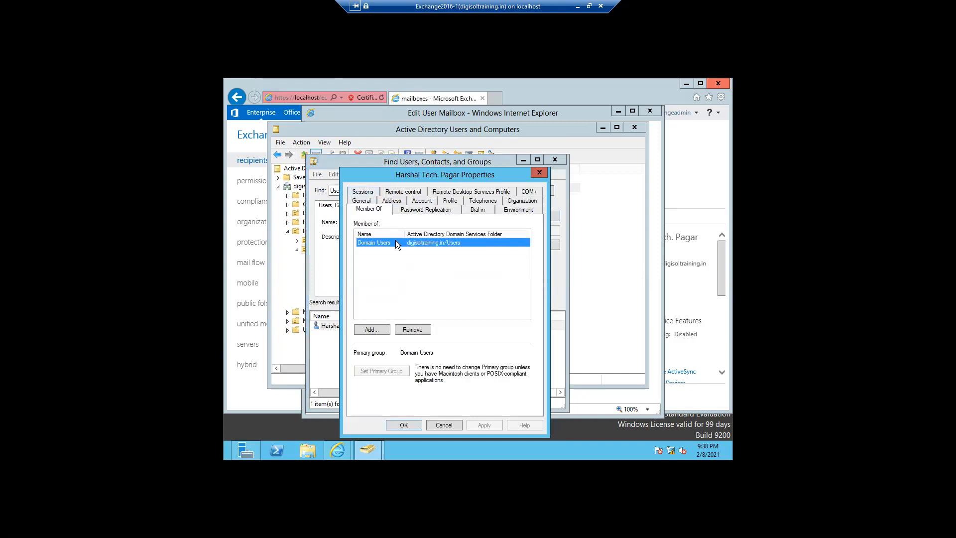
left_click(369, 330)
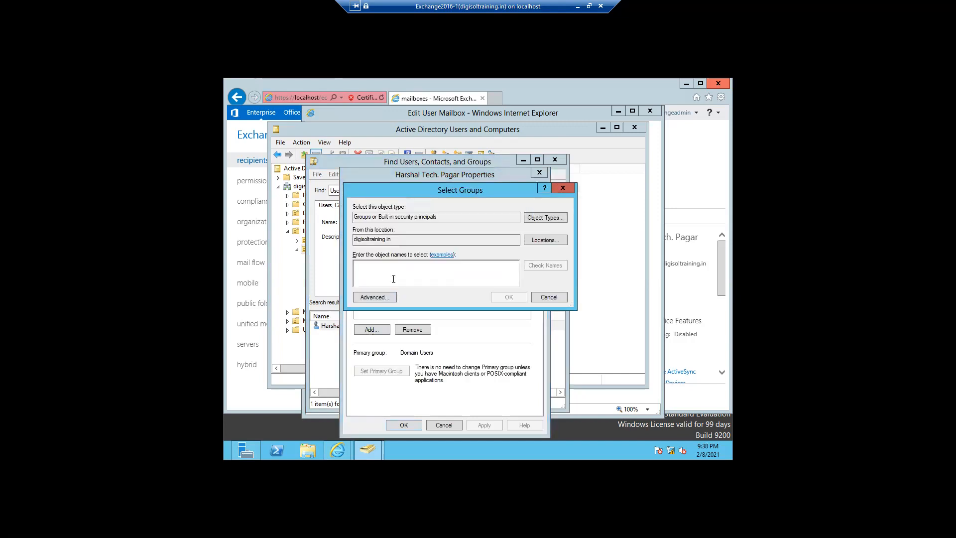
type("dist")
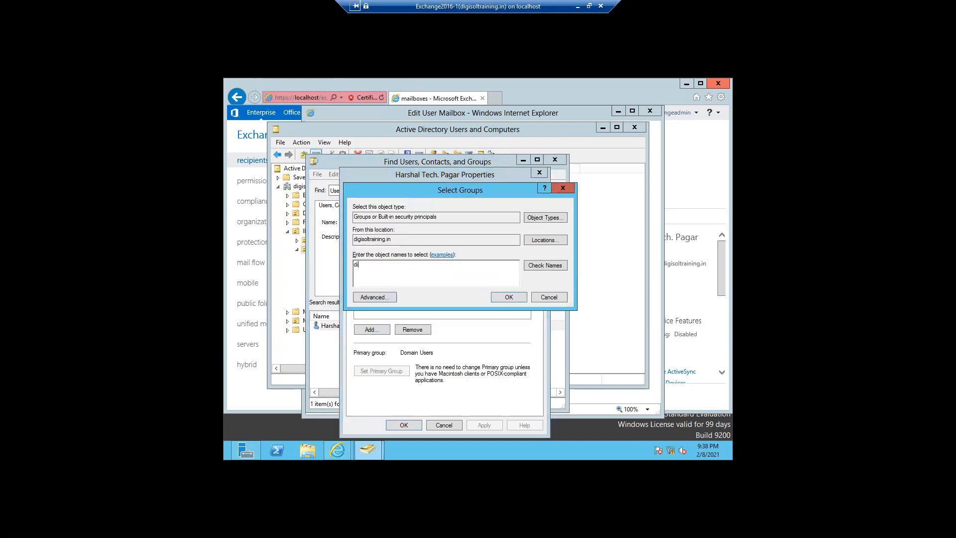
left_click(533, 268)
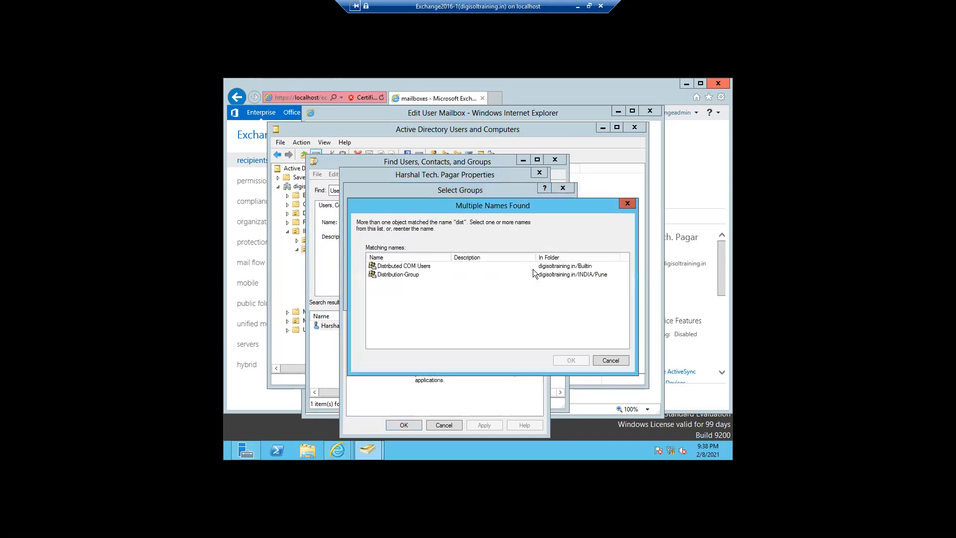
left_click(406, 275)
left_click(571, 360)
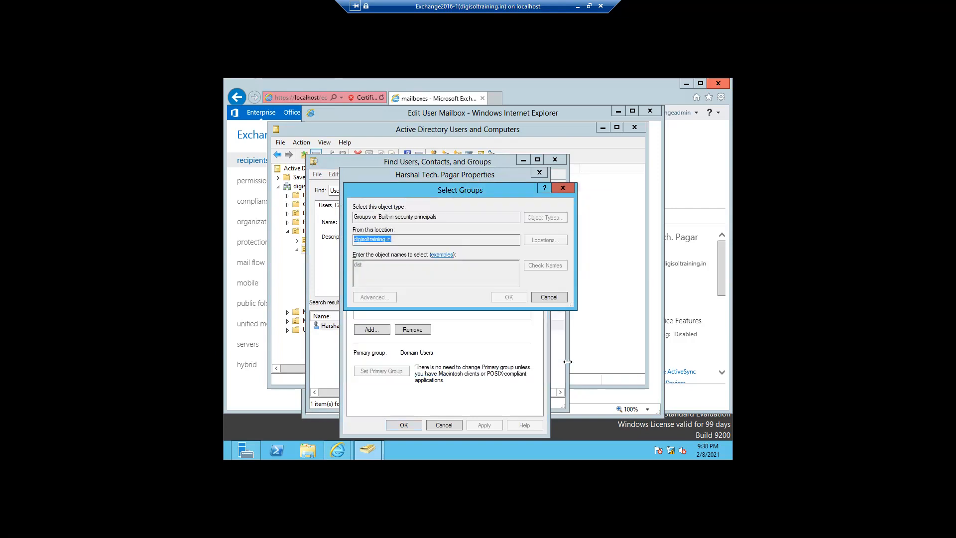
left_click(507, 301)
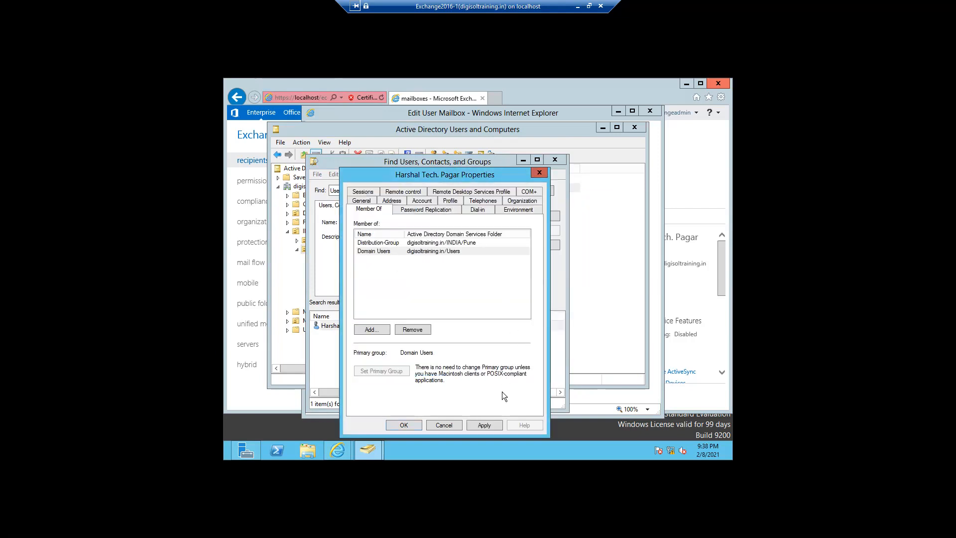
left_click(486, 425)
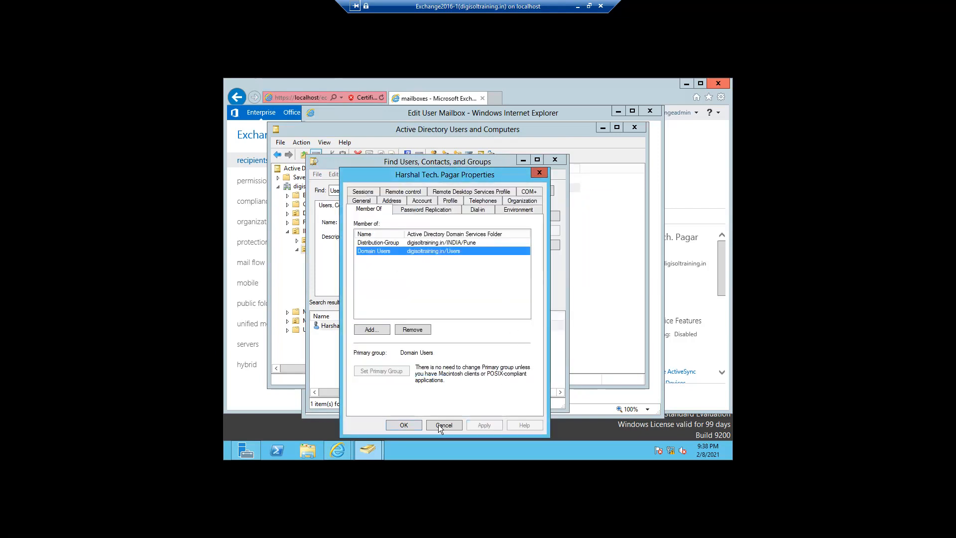
left_click(407, 424)
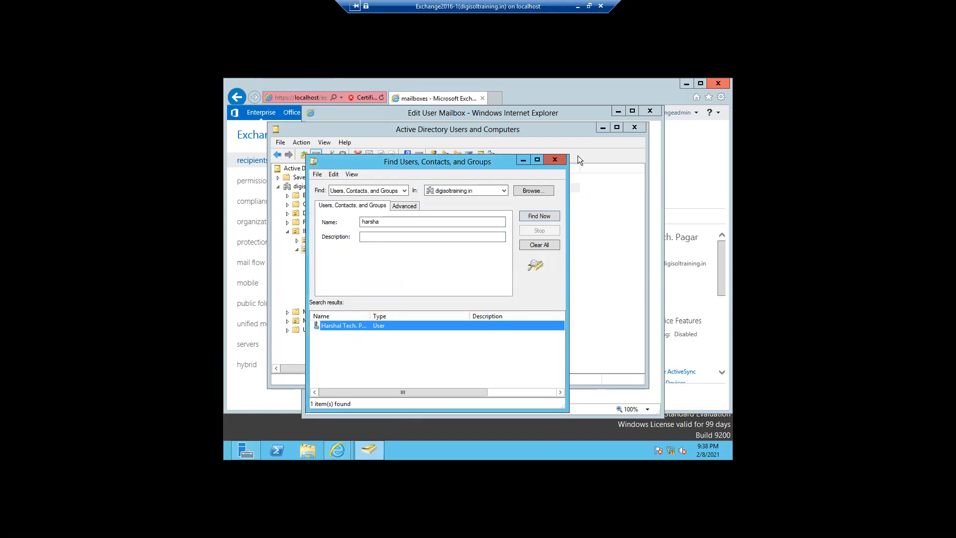
left_click(559, 159)
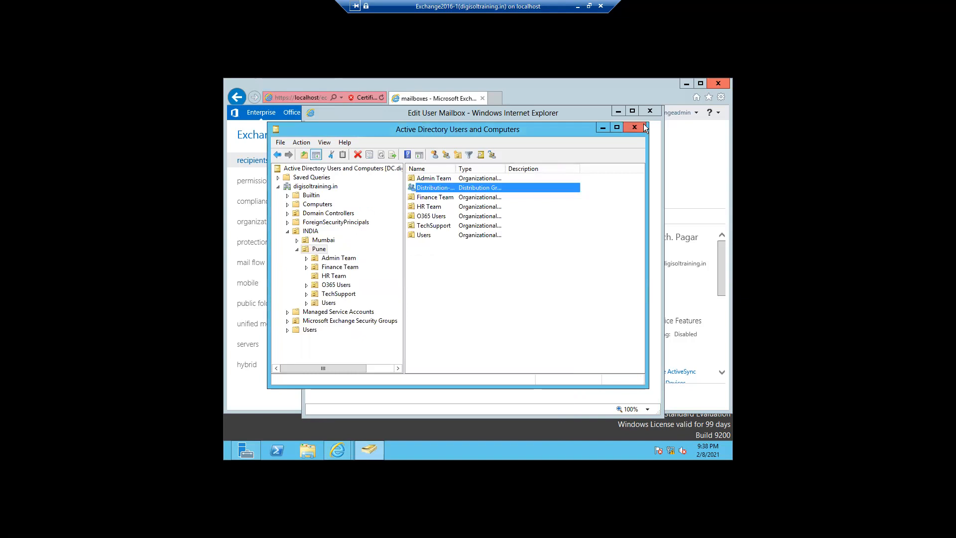
- Close Active Directory Users and Computers and show the mailbox delegation page
left_click(639, 127)
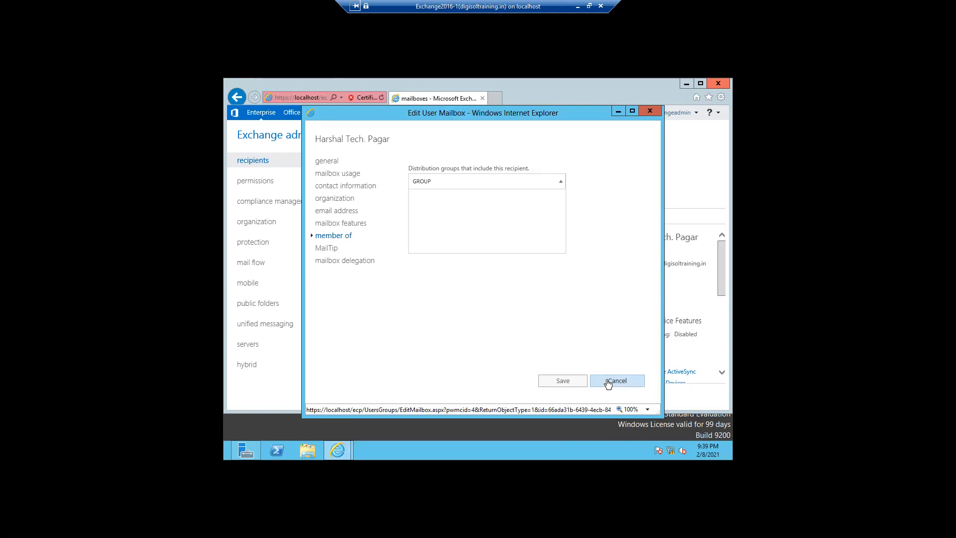
left_click(355, 264)
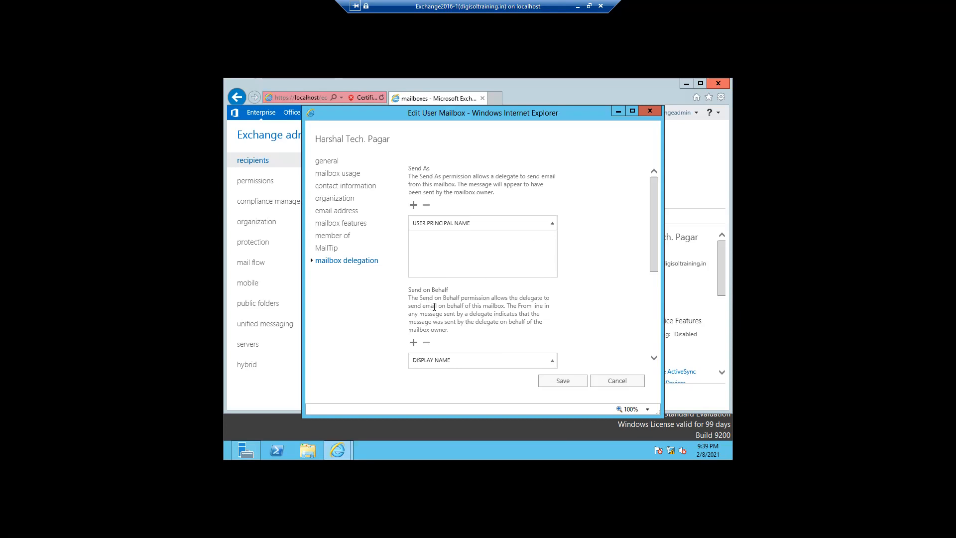
- Scroll down to the Full Access delegates, then cancel out of the mailbox editor
left_click_drag(654, 265, 653, 315)
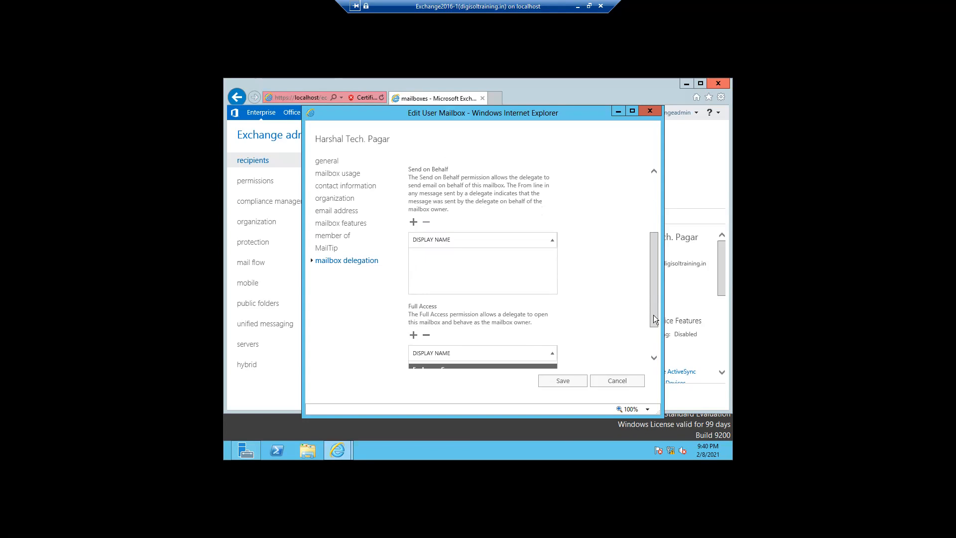
left_click_drag(653, 316, 653, 344)
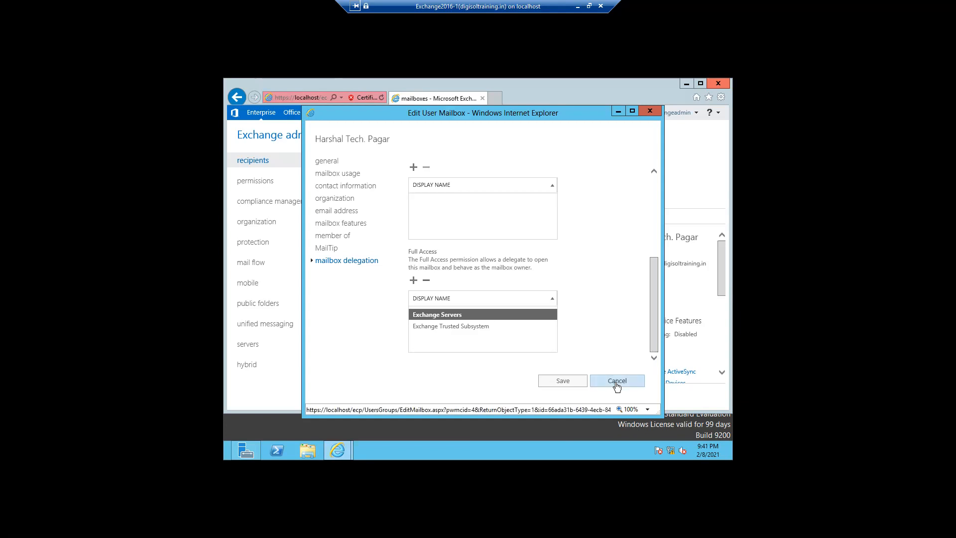
left_click(616, 382)
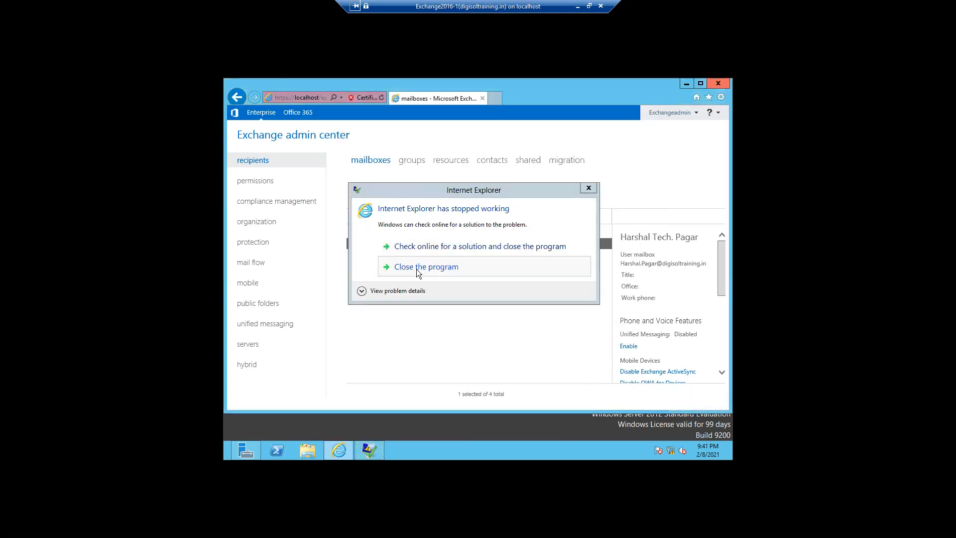
- Close the crashed browser, continue past the certificate warning, and reopen the user's mailbox
left_click(416, 269)
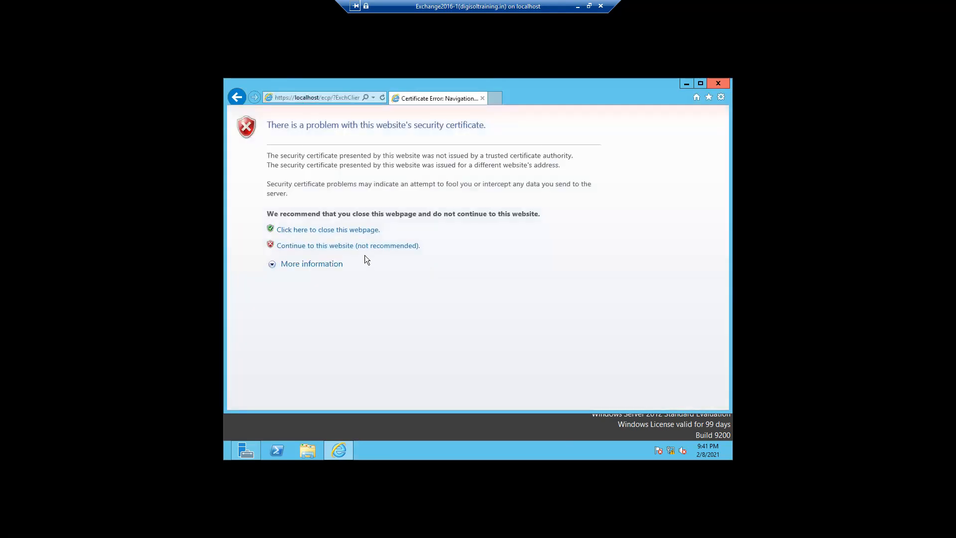
left_click(353, 249)
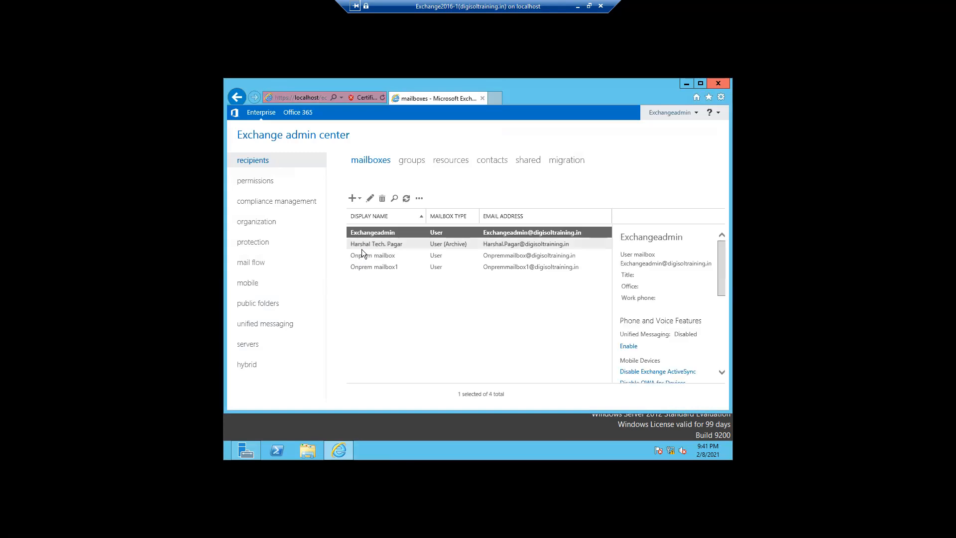
left_click(365, 245)
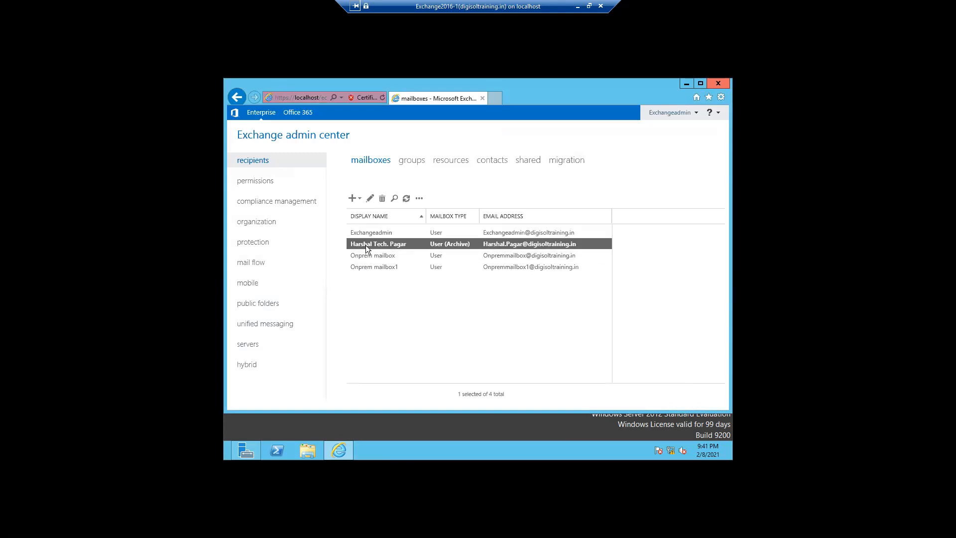
double_click(366, 245)
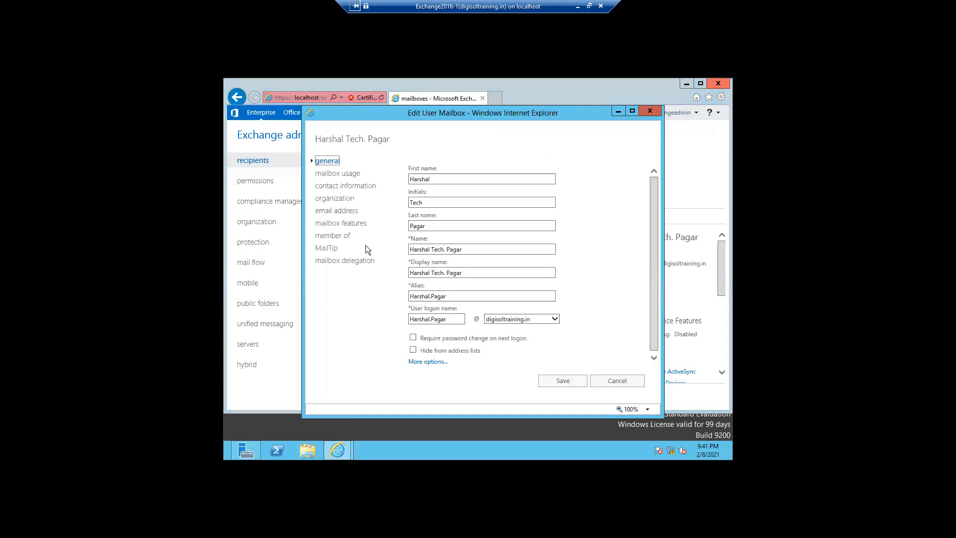
- Show the mailbox's 'member of' list and toggle sorting on the GROUP column
left_click(334, 241)
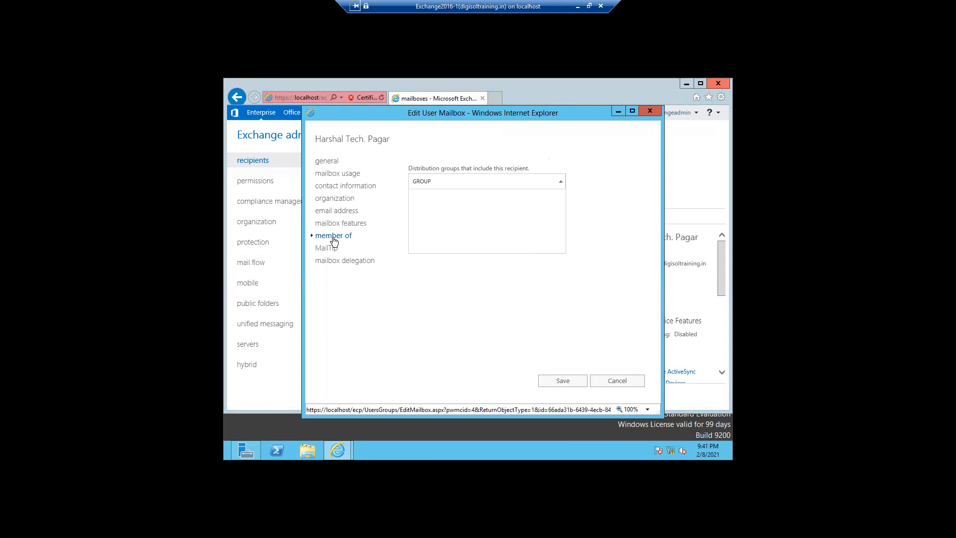
left_click(509, 182)
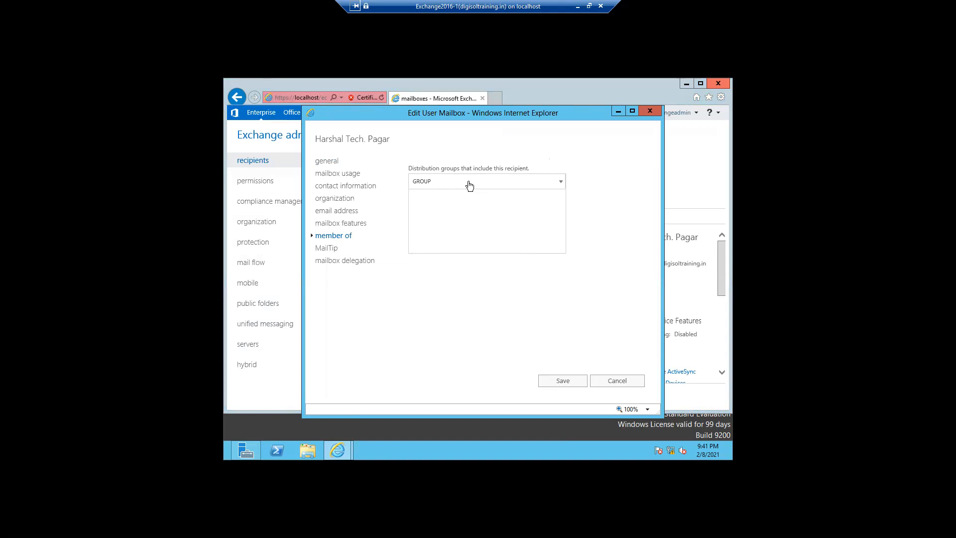
left_click(563, 186)
left_click(431, 189)
- Cancel the mailbox editor, dismiss the IE crash notice, and continue past the certificate warning
left_click(614, 387)
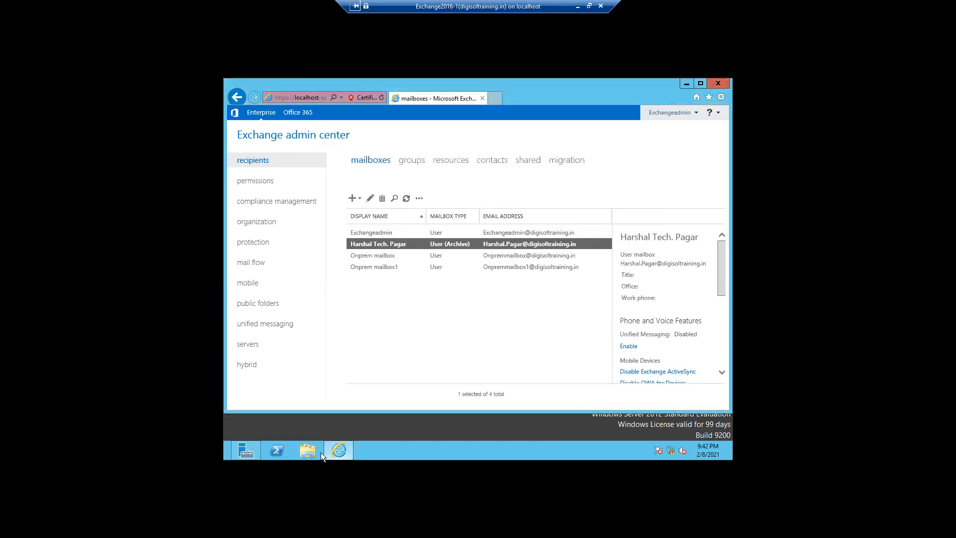
mouse_move(222, 456)
left_click(404, 267)
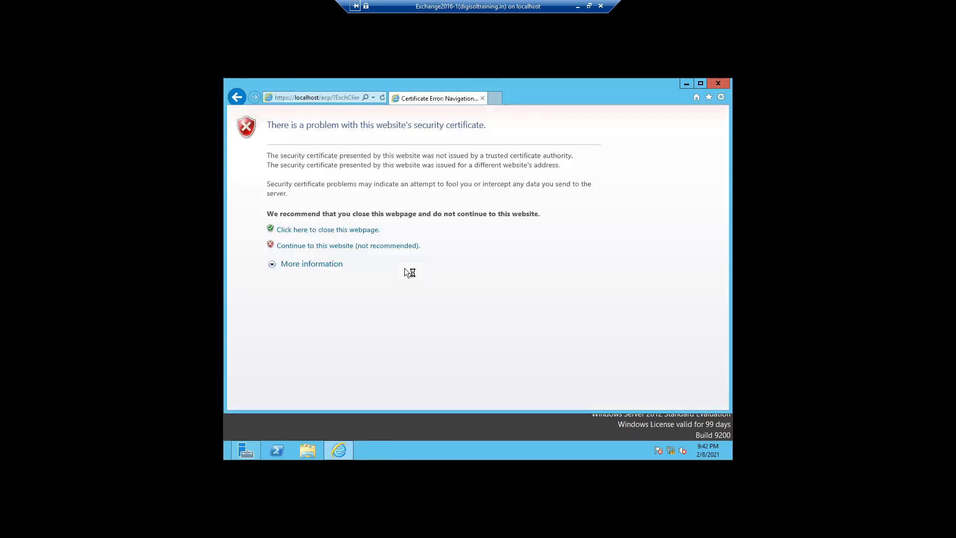
left_click(378, 246)
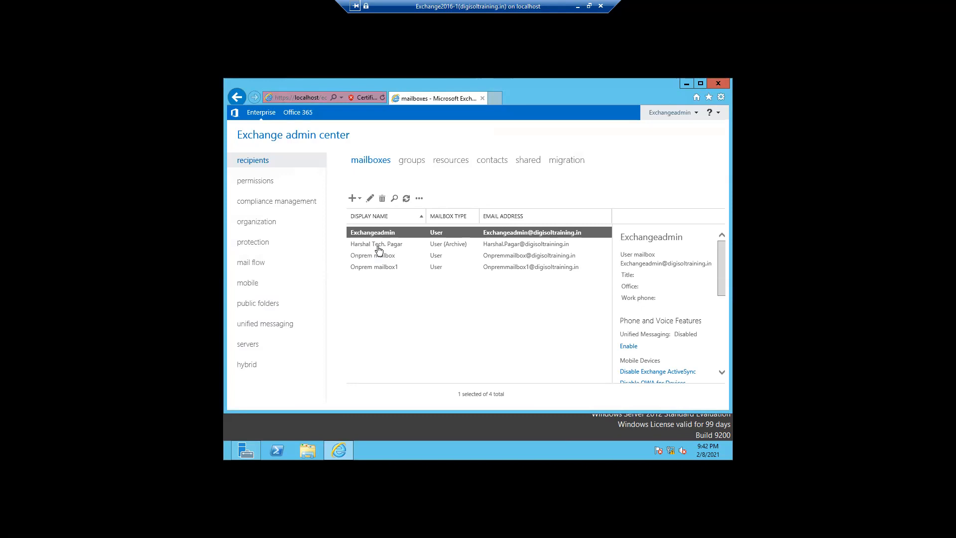
- From the groups list, start creating a new distribution group
left_click(410, 165)
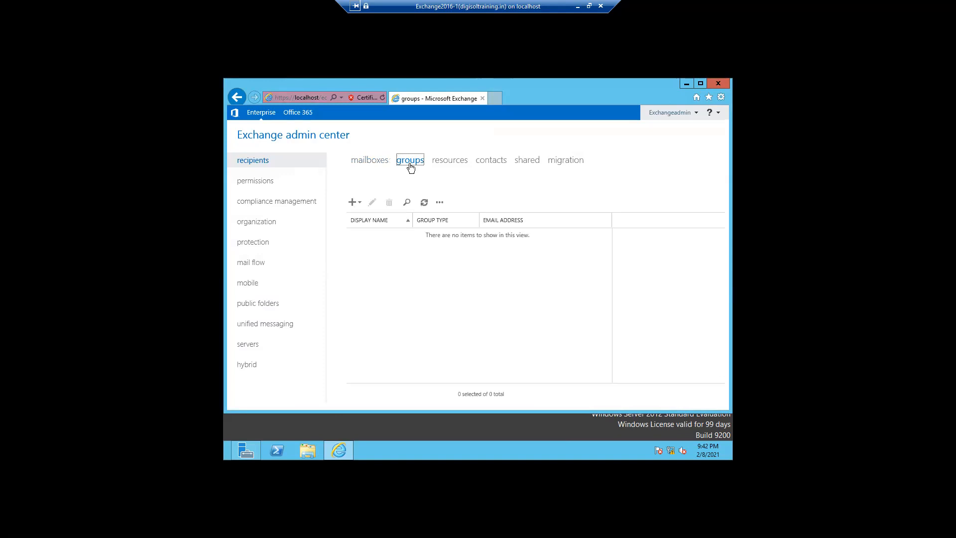
left_click(352, 204)
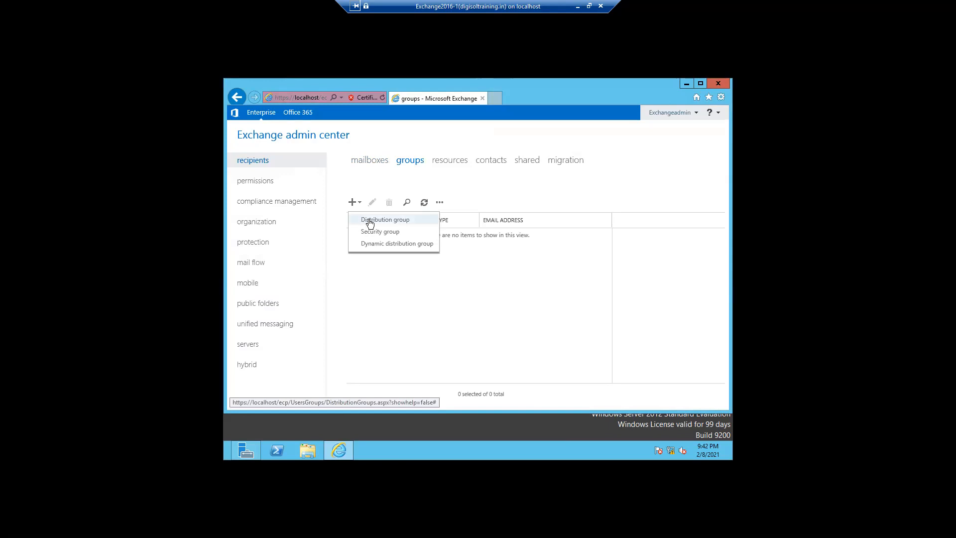
left_click(369, 222)
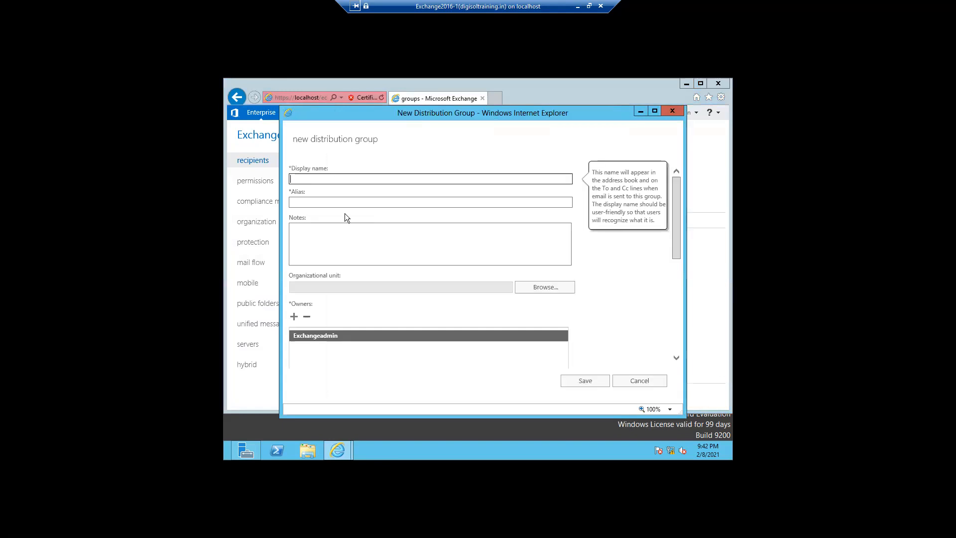
- Enter display name 'Technical Team', alias 'TechnicalTeam', and notes 'For technical team use'
type("Technical Team")
left_click(318, 204)
type("Technical")
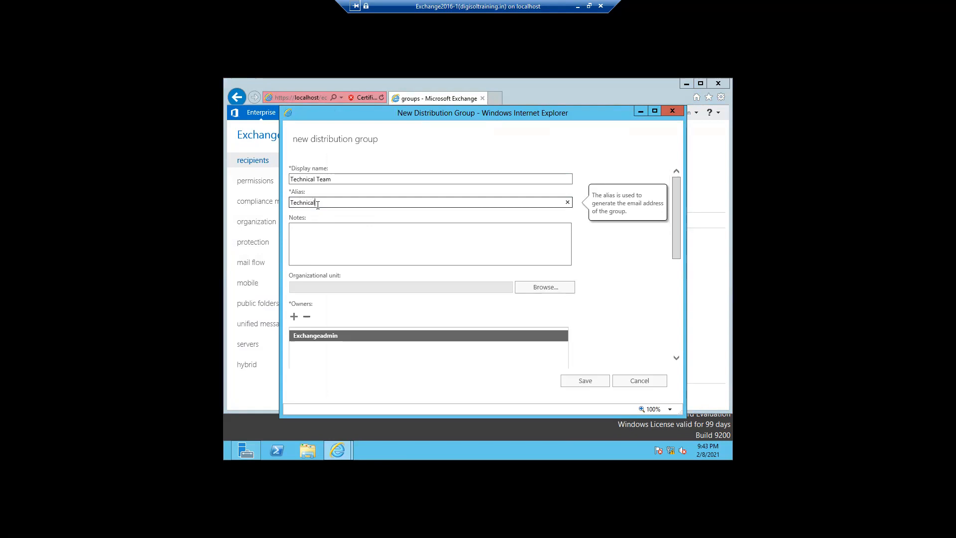
type("Team")
left_click(319, 238)
type("For te")
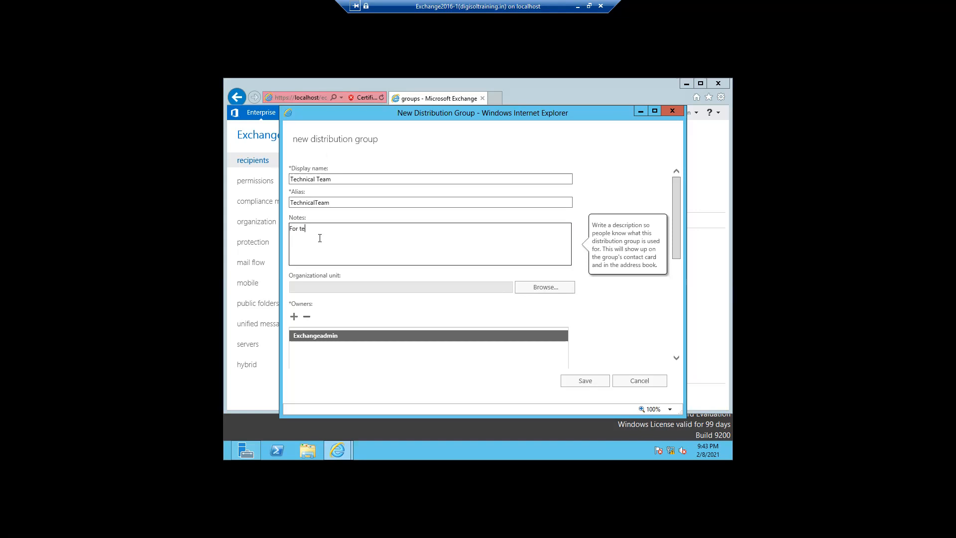
type("chnical team use")
- Store the new group in the digisoltraining.in/Users organizational unit
left_click(526, 289)
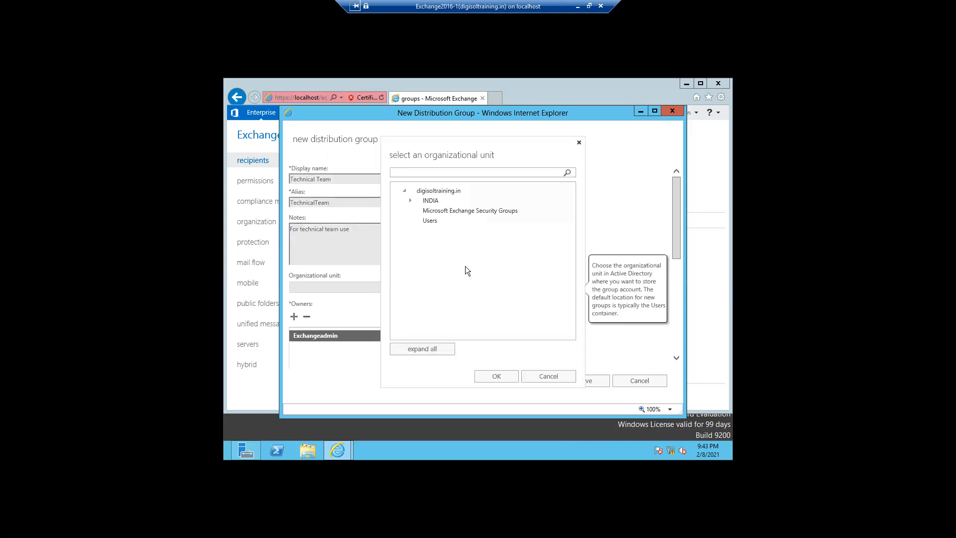
left_click(434, 225)
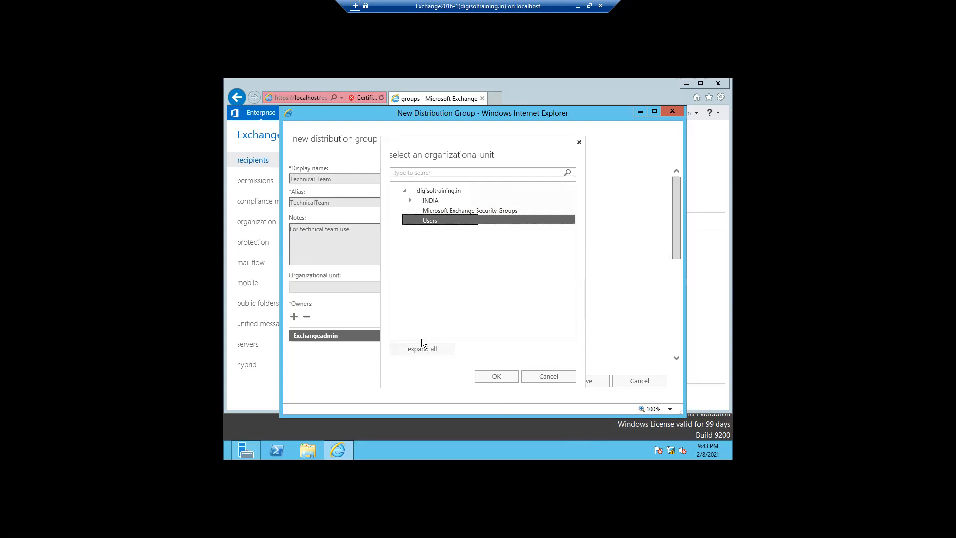
left_click(487, 378)
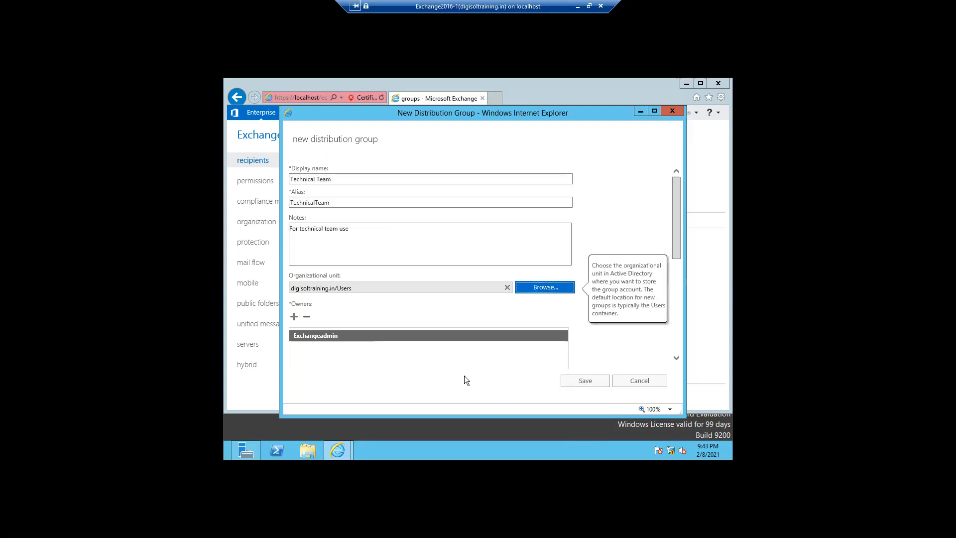
- Add the searched-for user as a second owner alongside Exchangeadmin
left_click(293, 316)
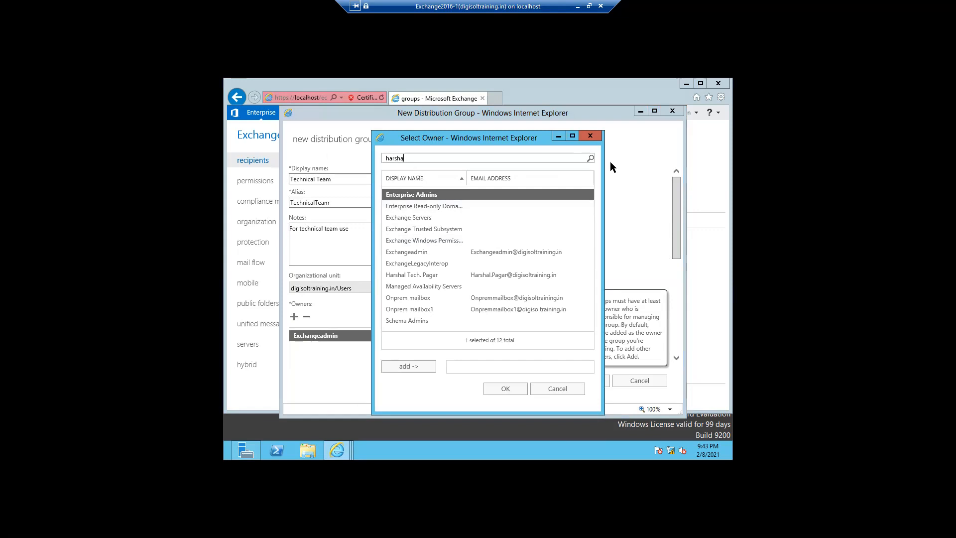
left_click(592, 159)
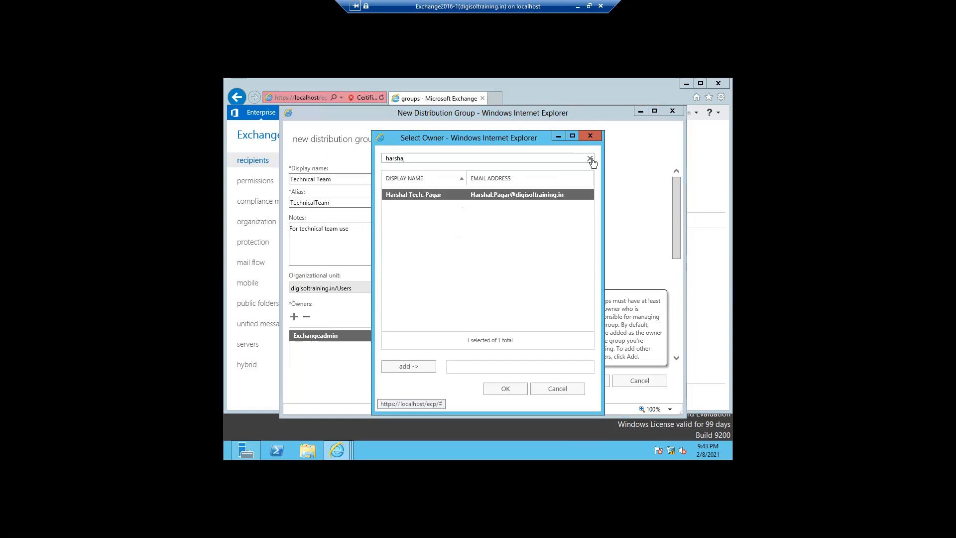
left_click(405, 369)
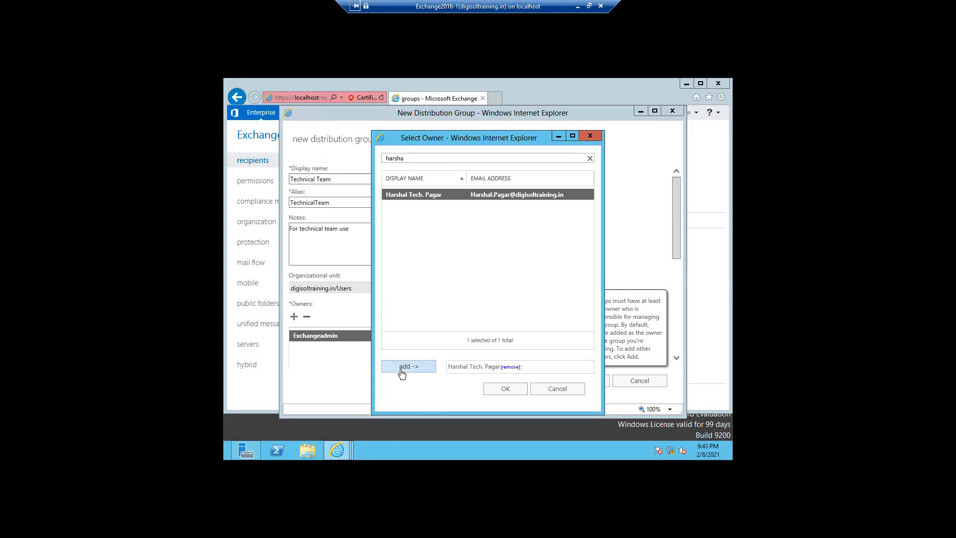
left_click(505, 389)
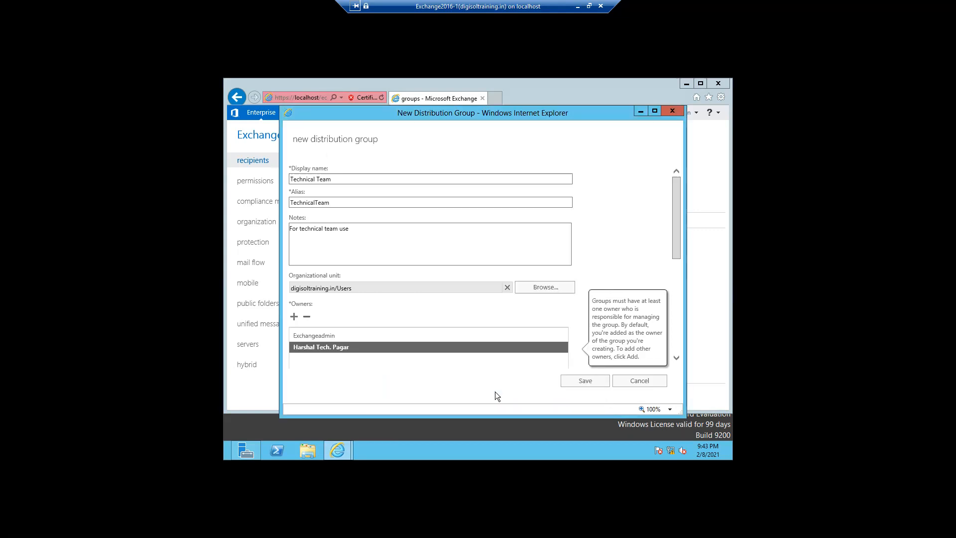
- Add the newly added co-owner to the Technical Team member list
left_click_drag(674, 251, 675, 320)
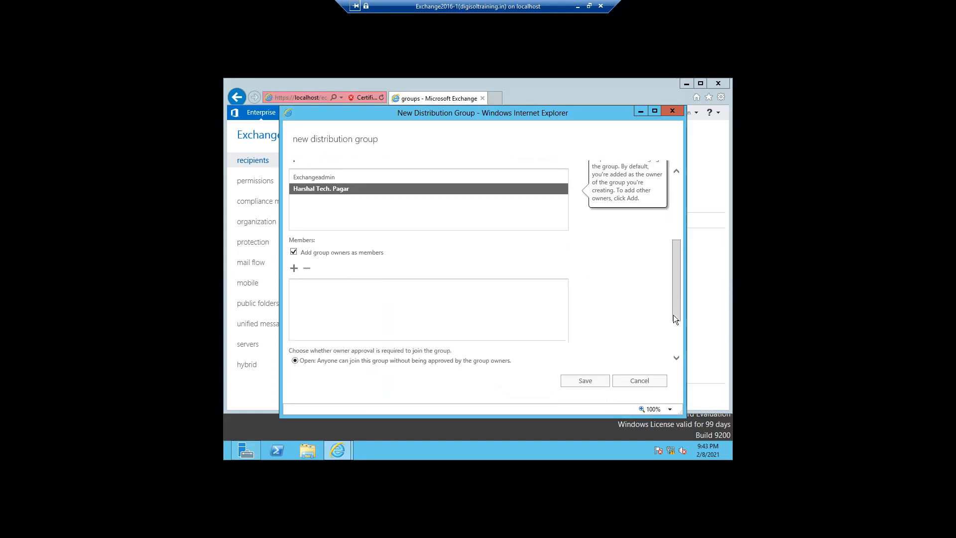
left_click(294, 269)
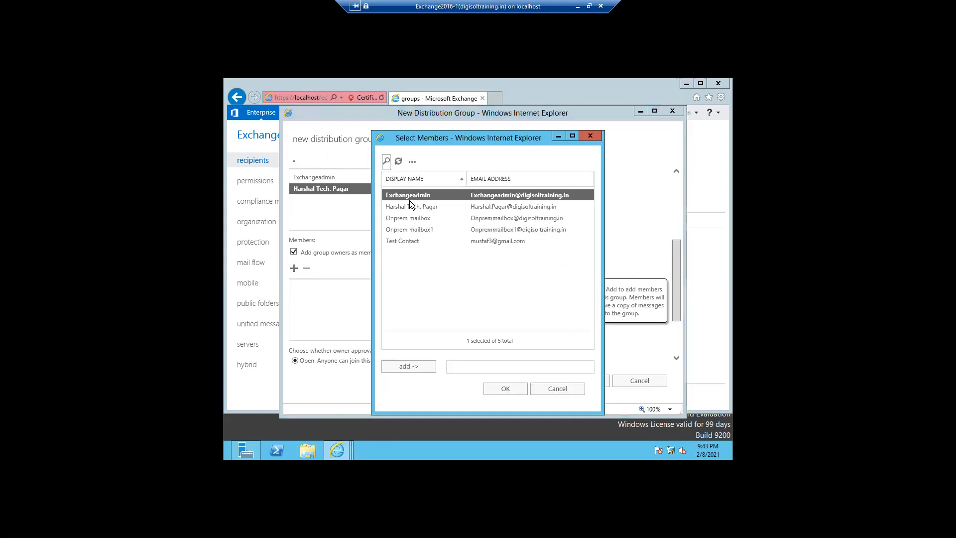
left_click(406, 209)
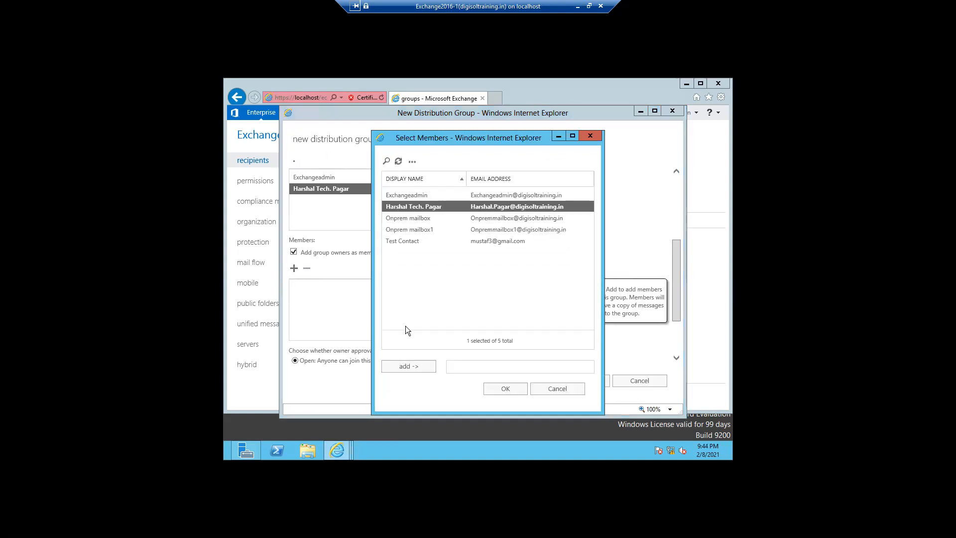
left_click(398, 369)
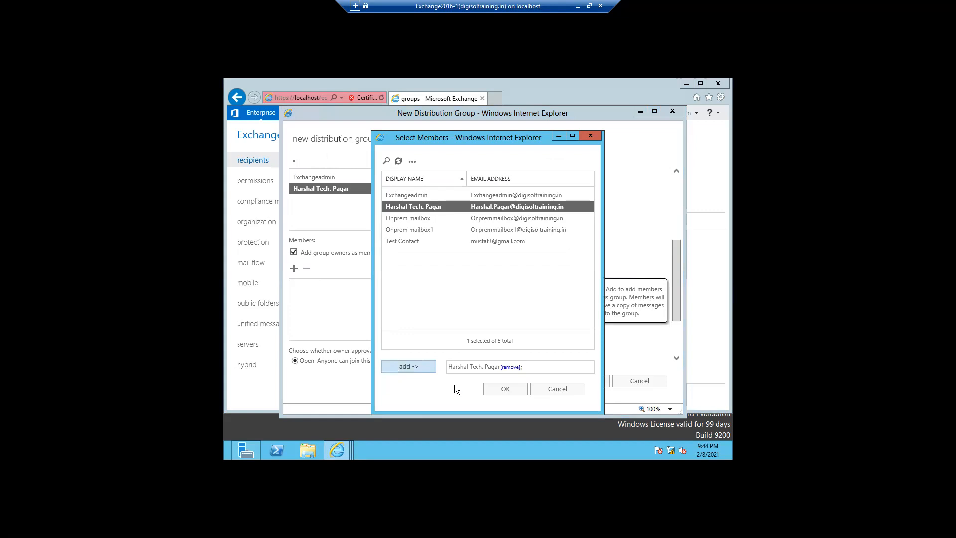
left_click(494, 389)
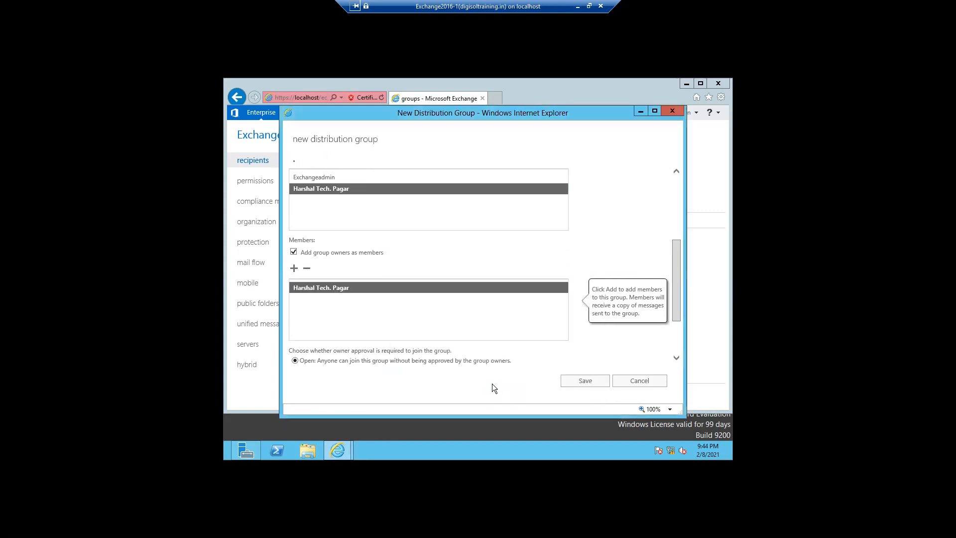
left_click_drag(674, 320, 674, 334)
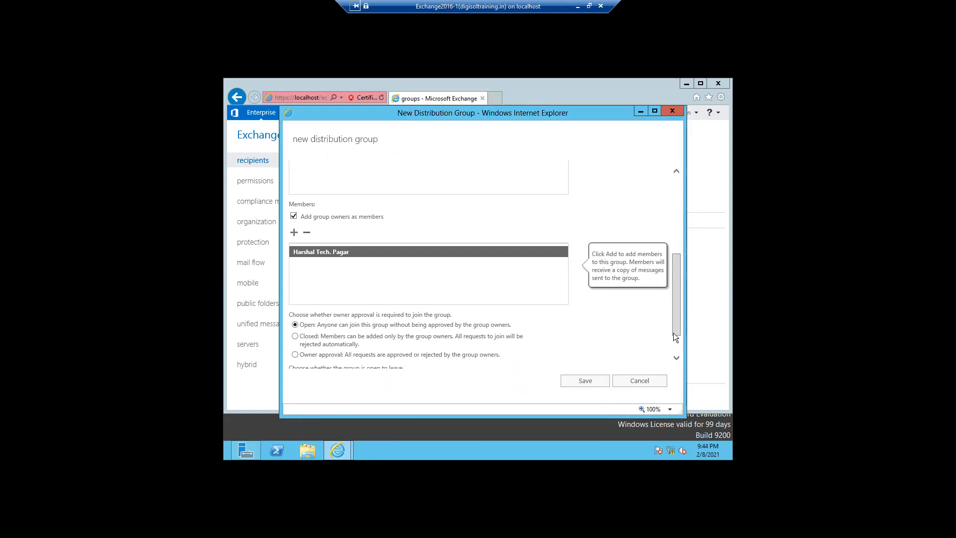
- Set join and leave approval to Closed and save the Technical Team group
left_click_drag(674, 334, 674, 344)
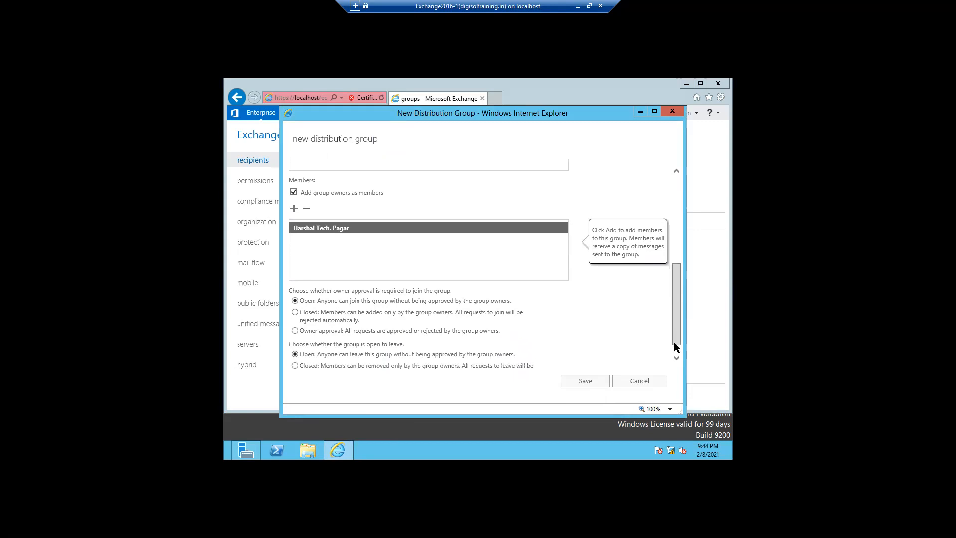
left_click_drag(674, 342, 675, 350)
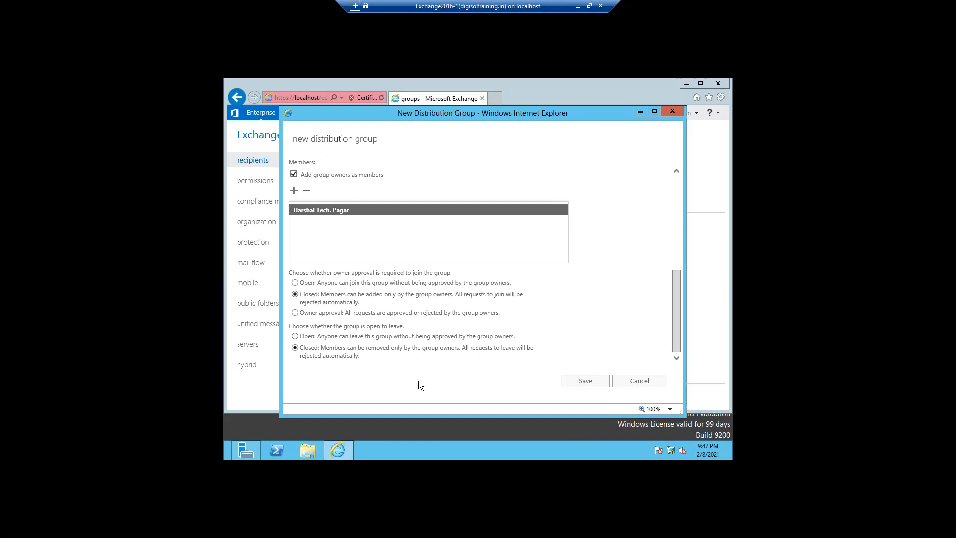
left_click(575, 381)
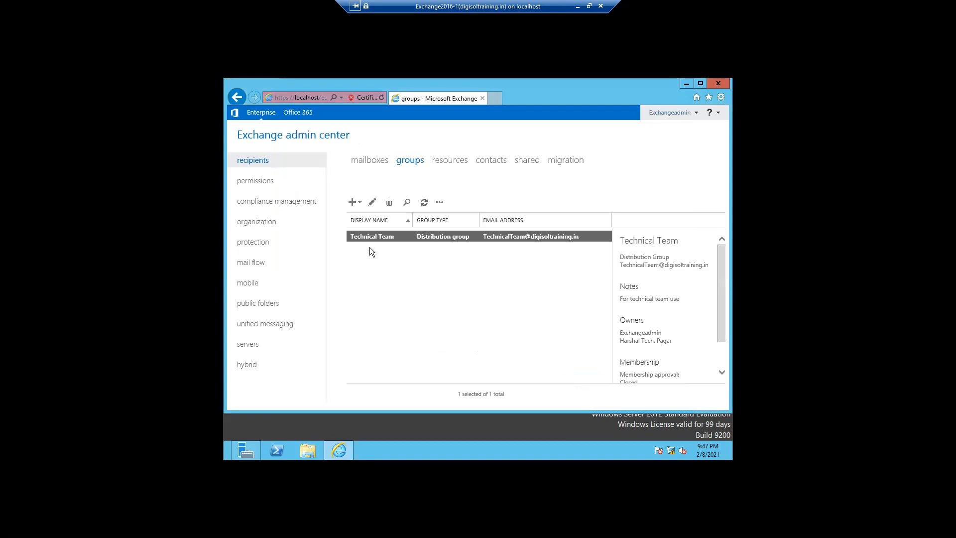
- Open the co-owner's mailbox from the recipients' mailboxes list for editing
left_click(363, 160)
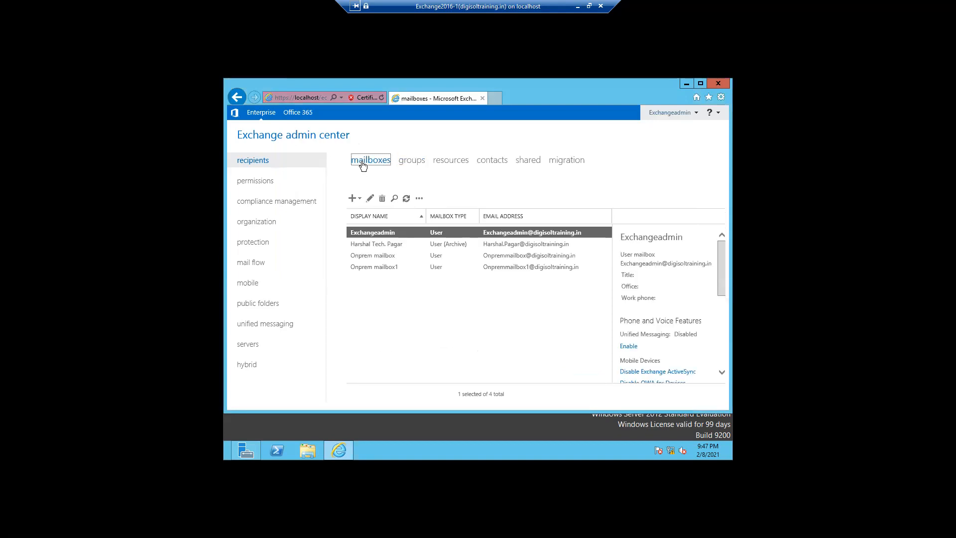
double_click(364, 244)
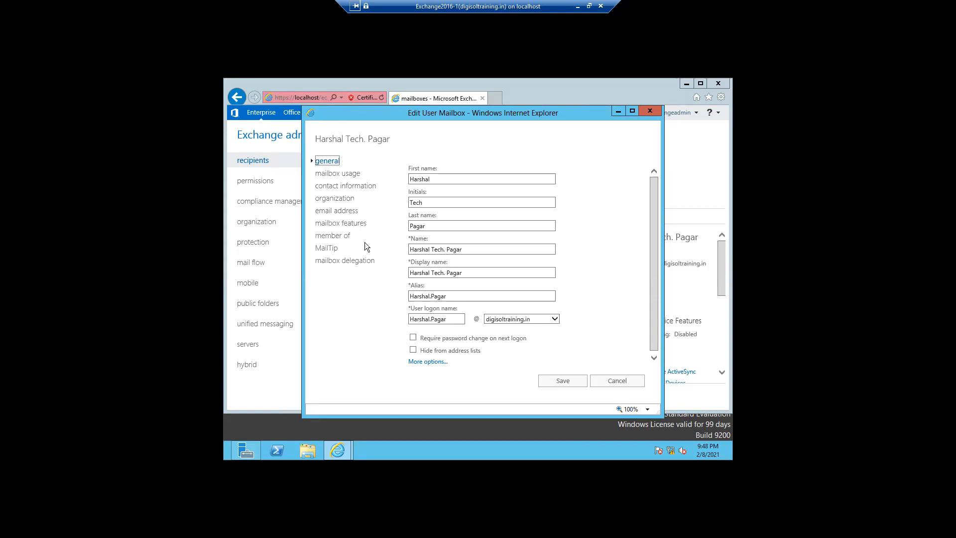
- Check the mailbox's 'member of' list shows Technical Team, then close without saving
left_click(333, 236)
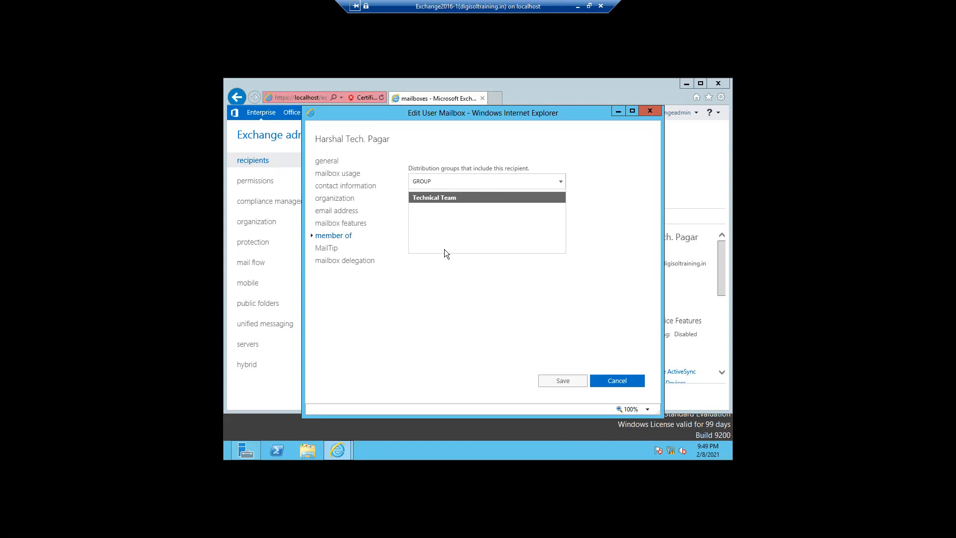
left_click(618, 382)
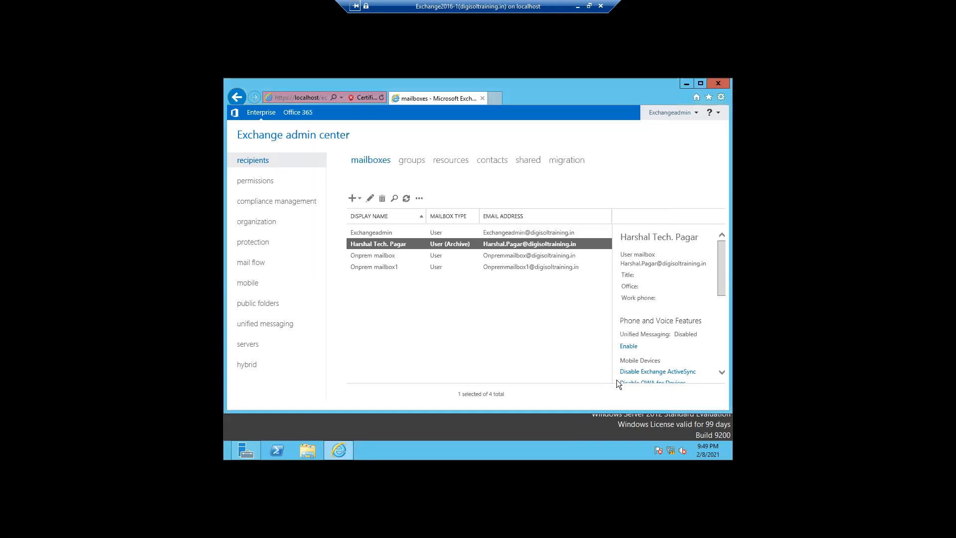
- Open the Technical Team distribution group from the groups list for editing
left_click(448, 163)
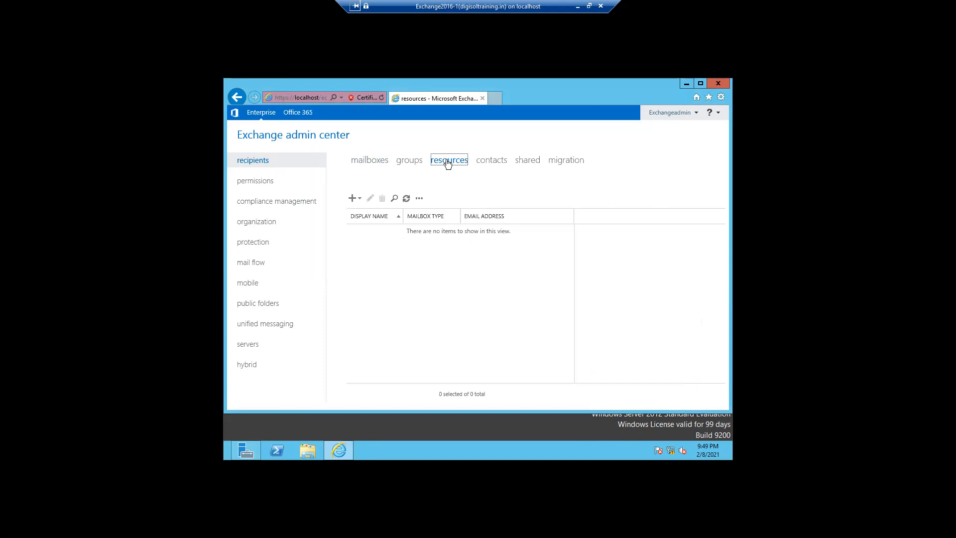
left_click(412, 166)
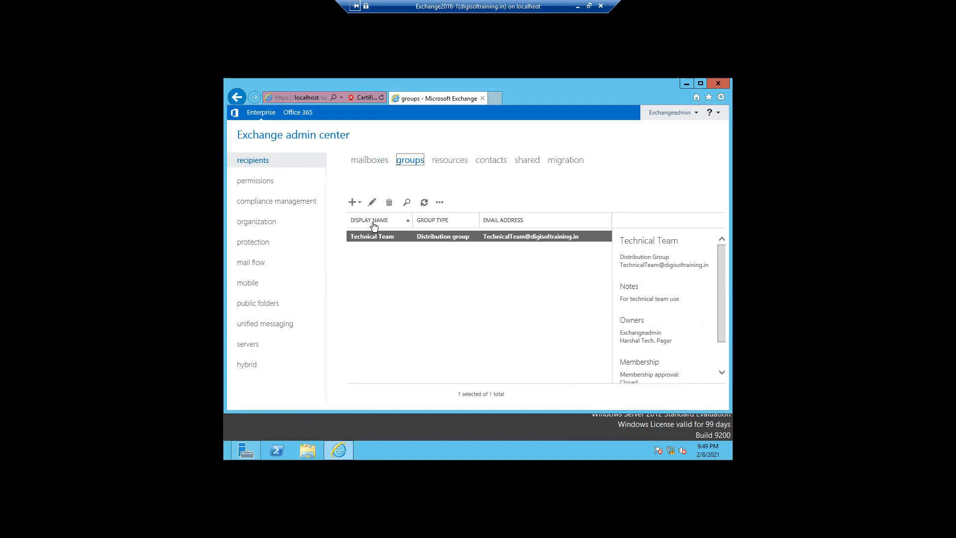
double_click(367, 236)
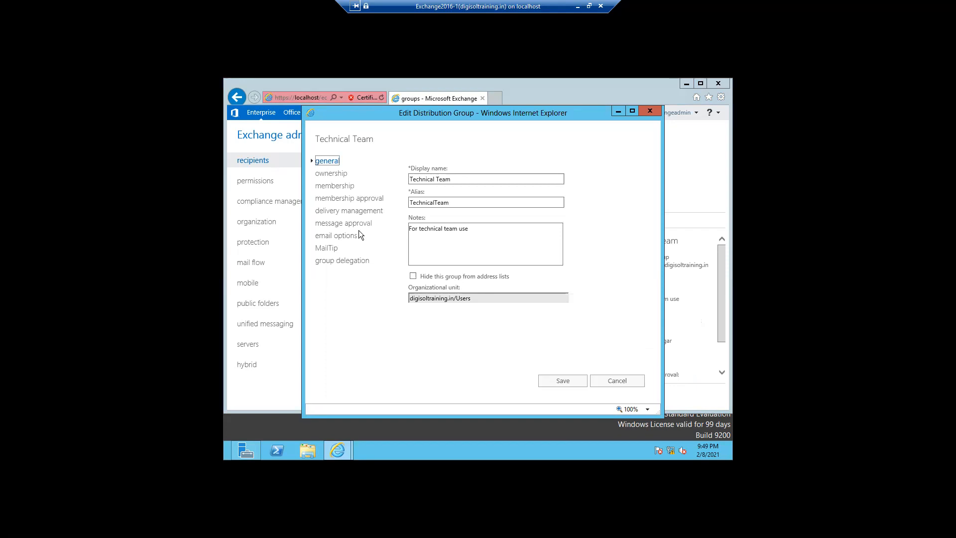
- Review the group's owners, members and membership approval settings
left_click(349, 214)
left_click(332, 174)
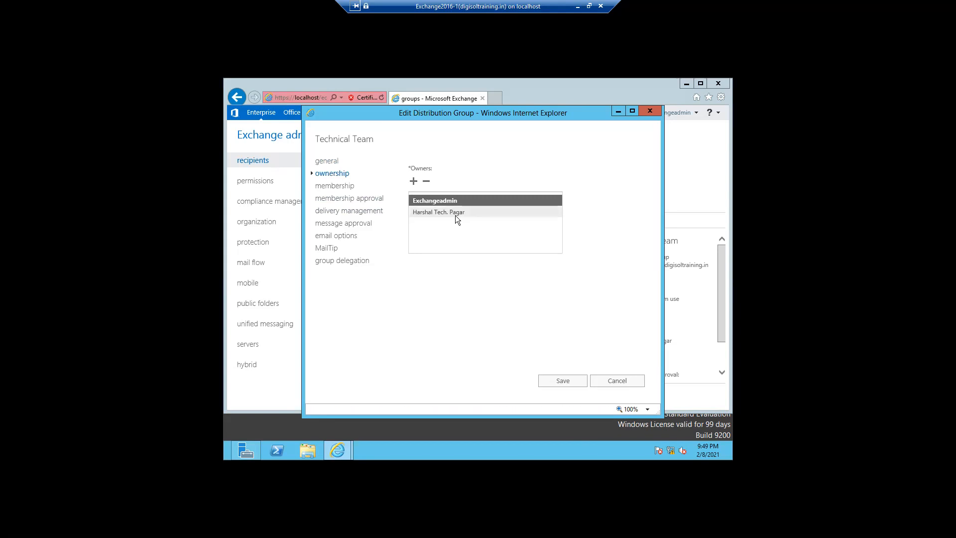
left_click(341, 187)
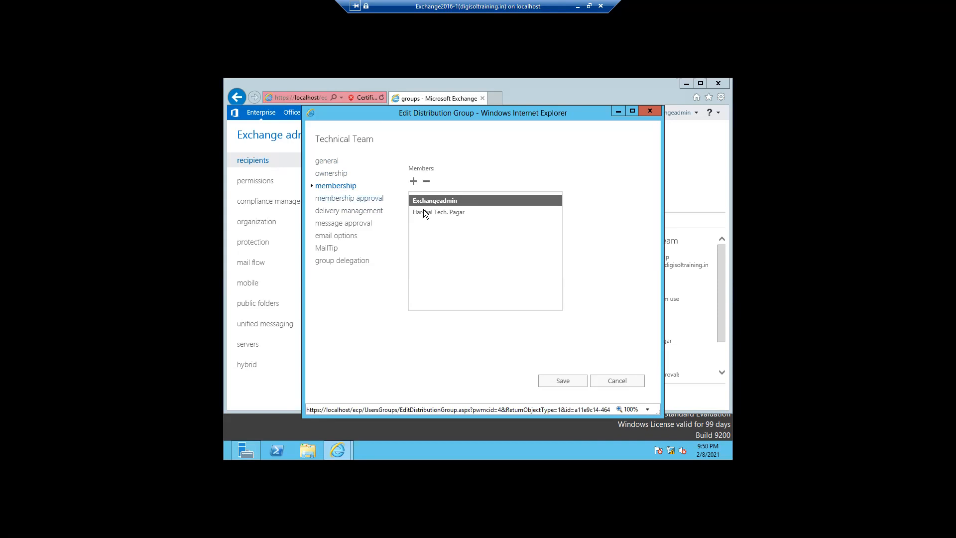
left_click(334, 199)
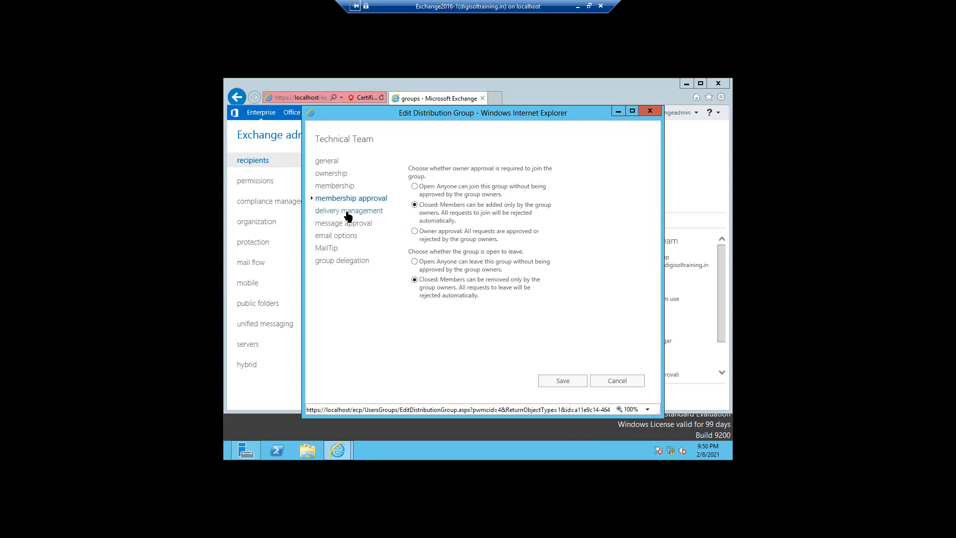
left_click(334, 188)
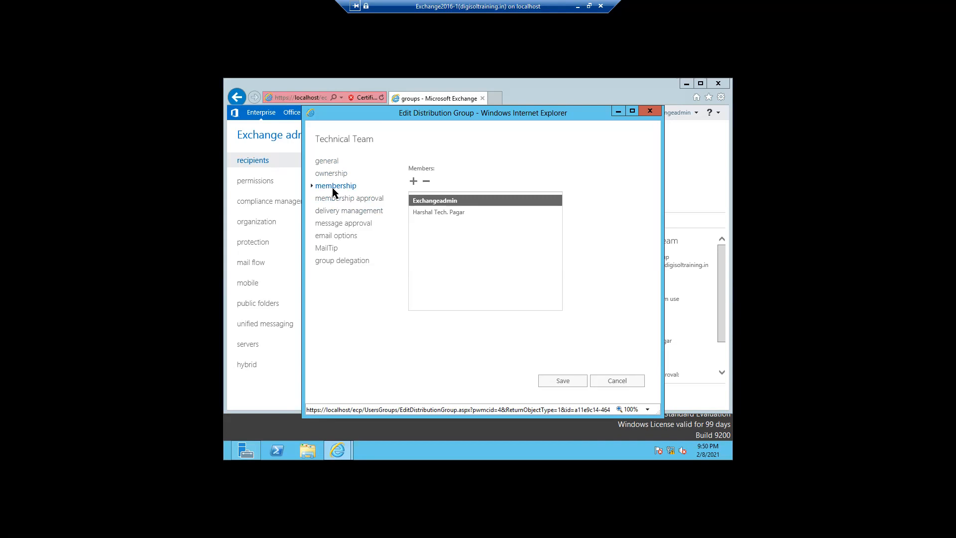
- Remove the second user from the members, leaving only Exchangeadmin, and save
left_click(425, 211)
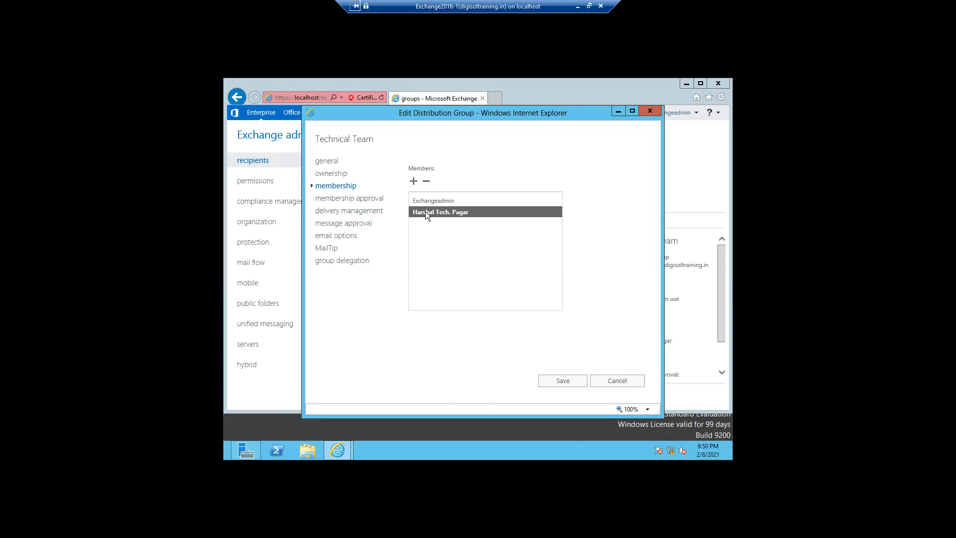
left_click(425, 181)
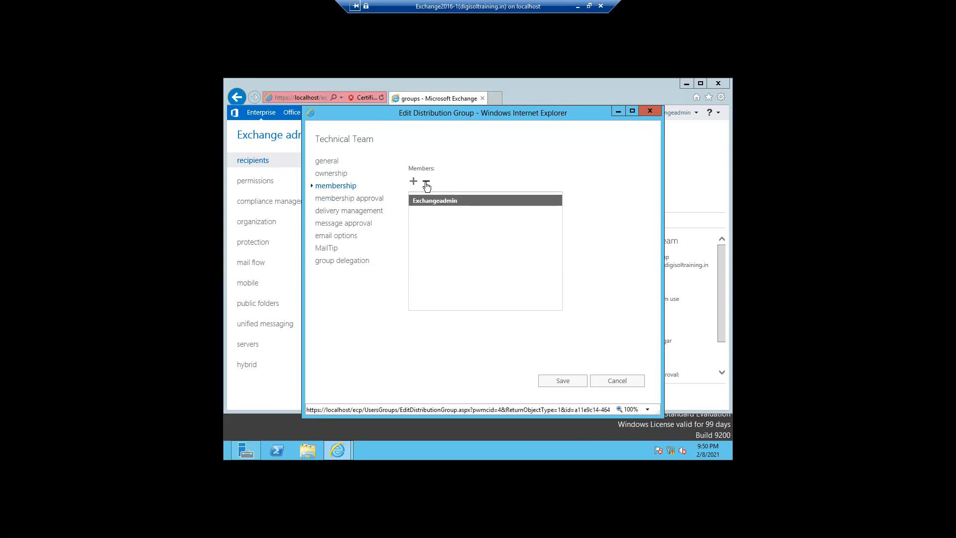
left_click(555, 381)
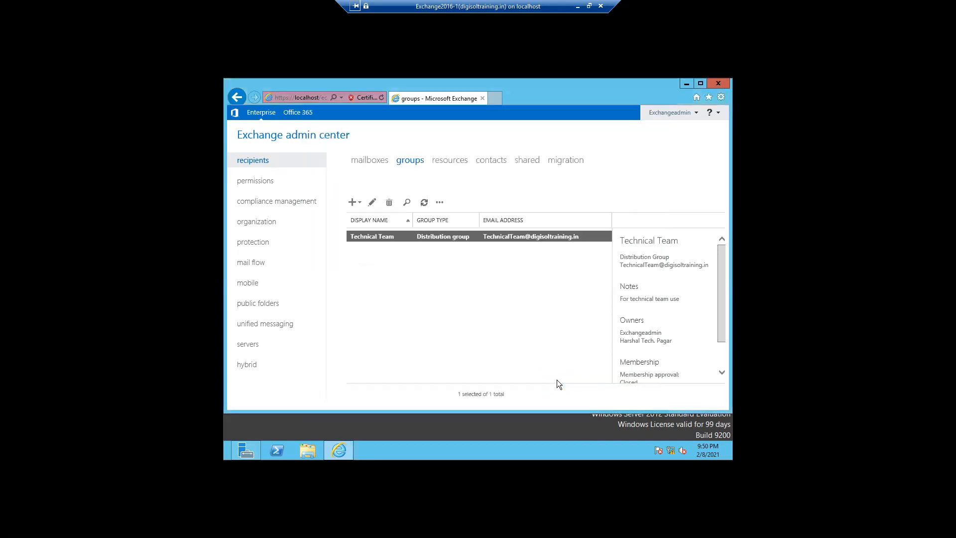
- Add the removed user back to Technical Team's members and save the group
double_click(375, 242)
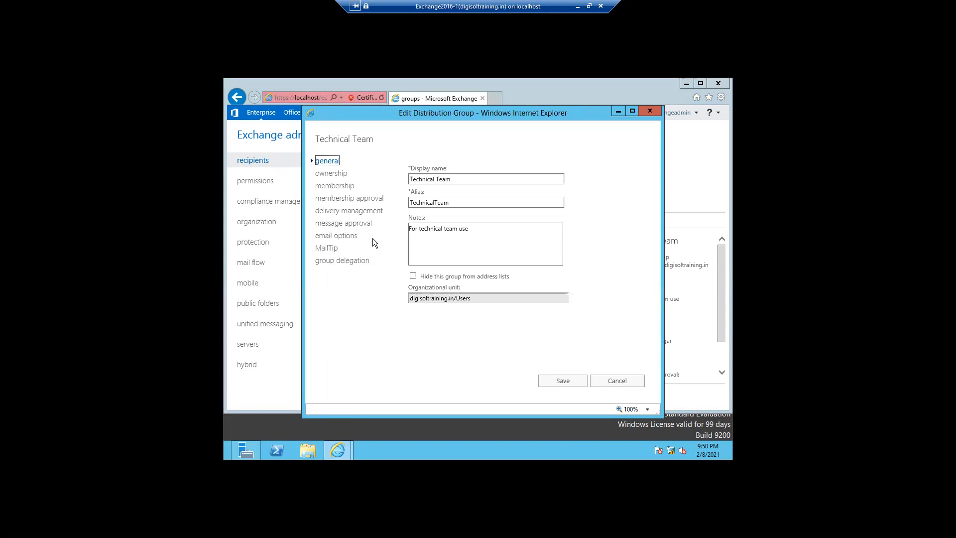
left_click(332, 189)
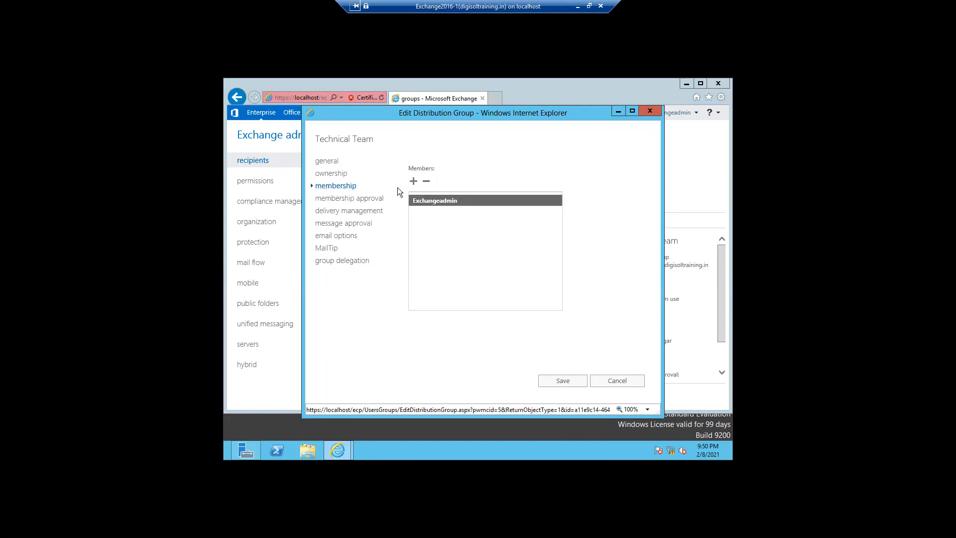
left_click(413, 183)
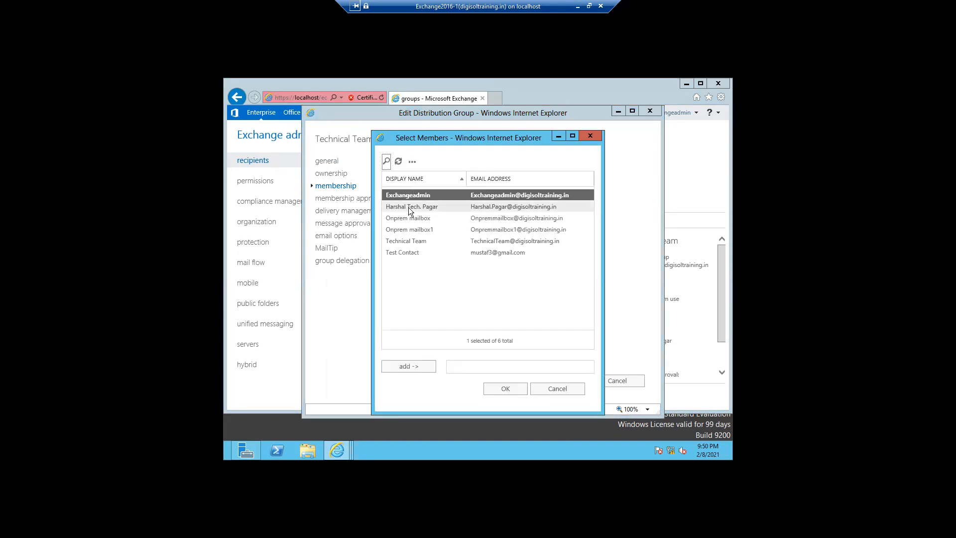
left_click(408, 207)
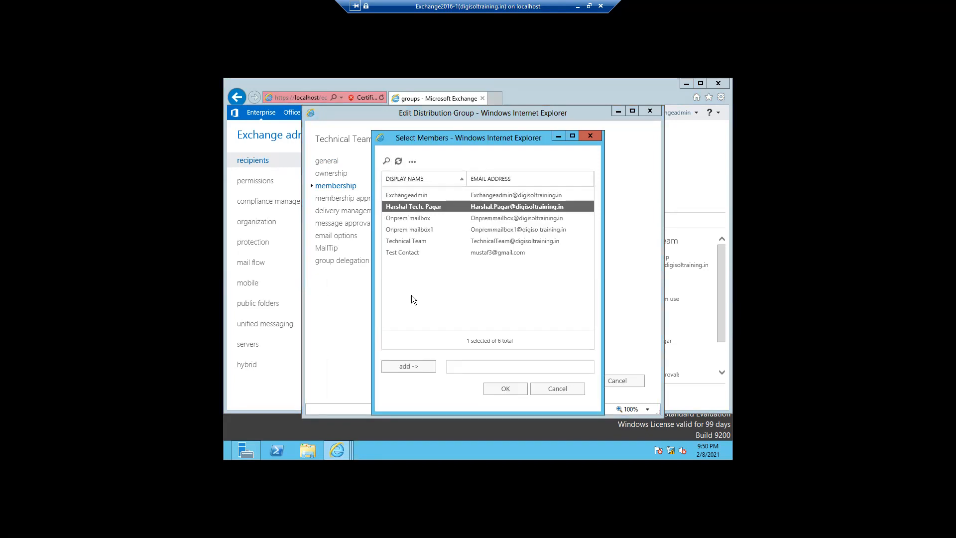
left_click(394, 375)
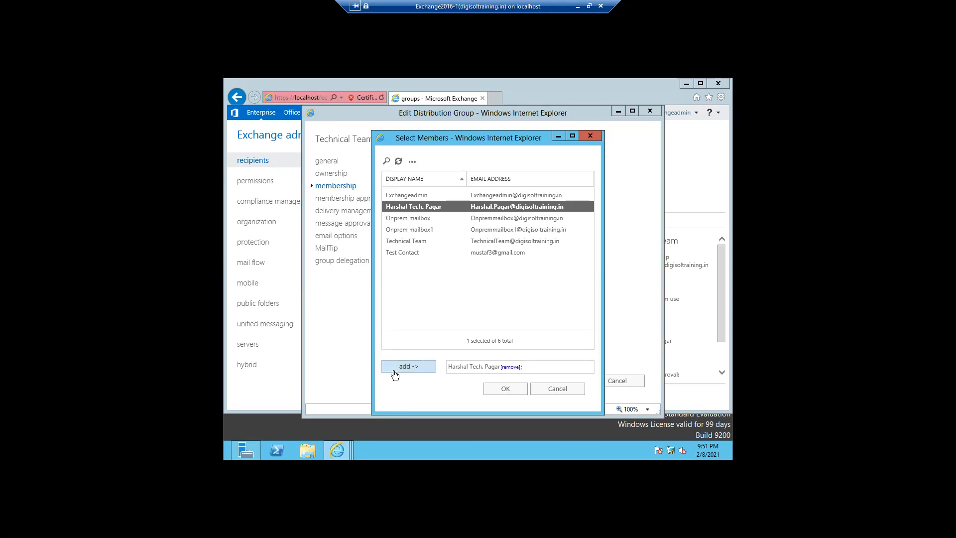
left_click(492, 393)
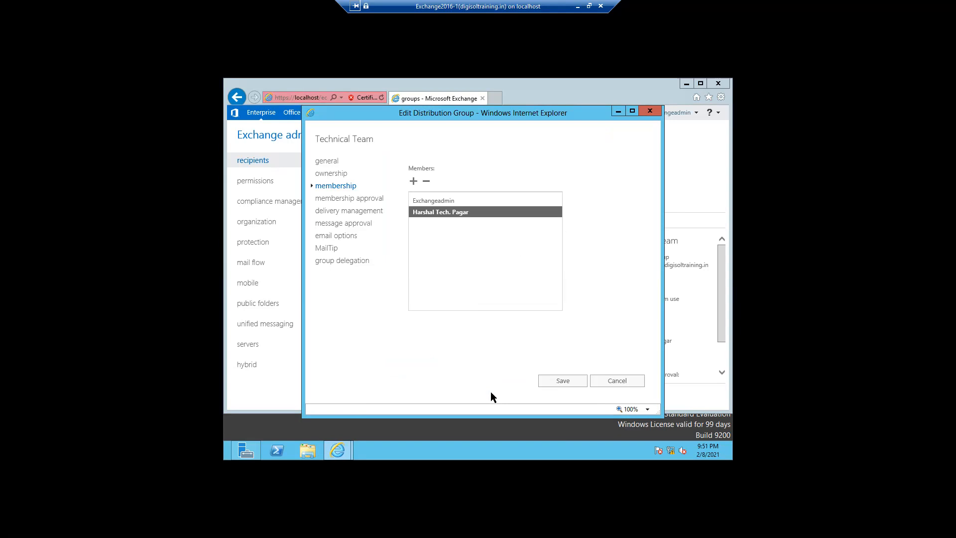
left_click(553, 384)
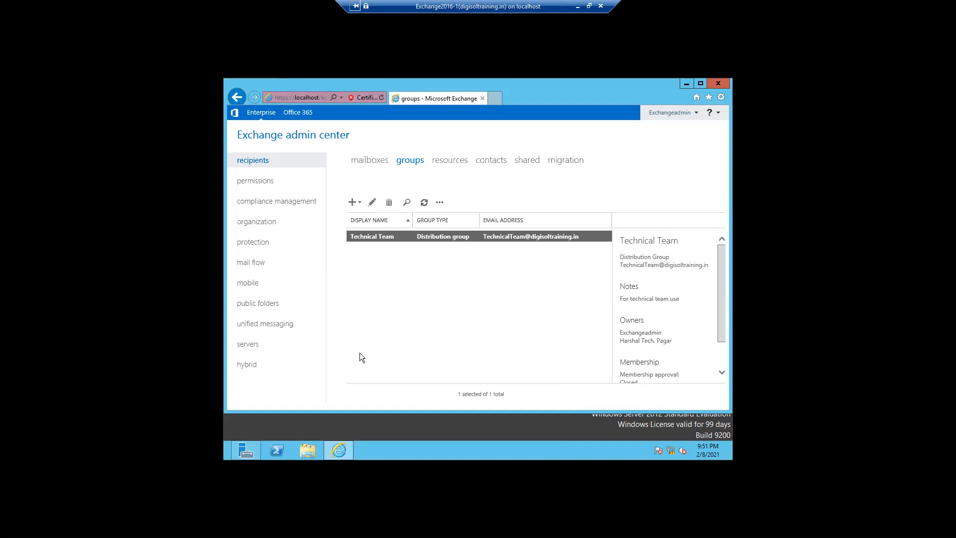
right_click(223, 457)
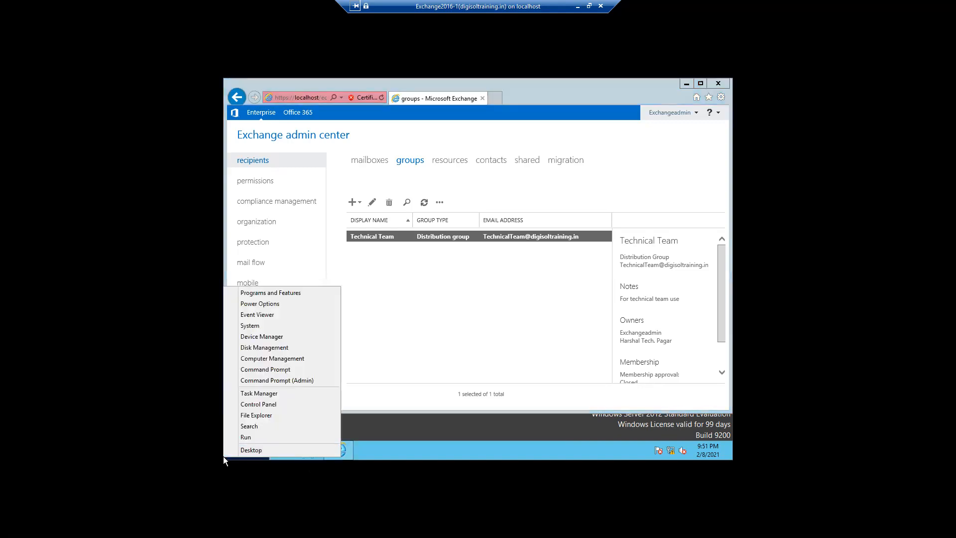
left_click(513, 307)
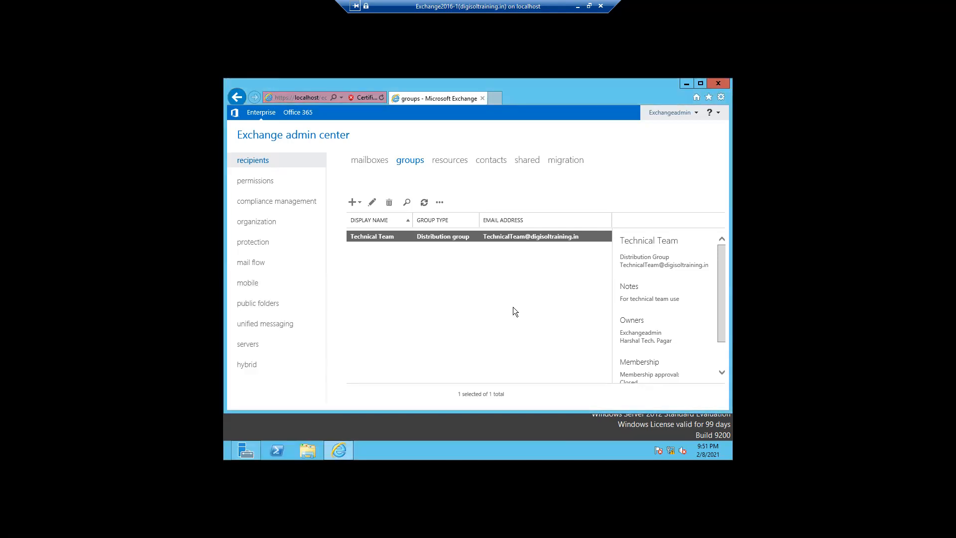
left_click(513, 307)
left_click(368, 236)
- Open Technical Team's editor and show its delivery management settings
double_click(378, 240)
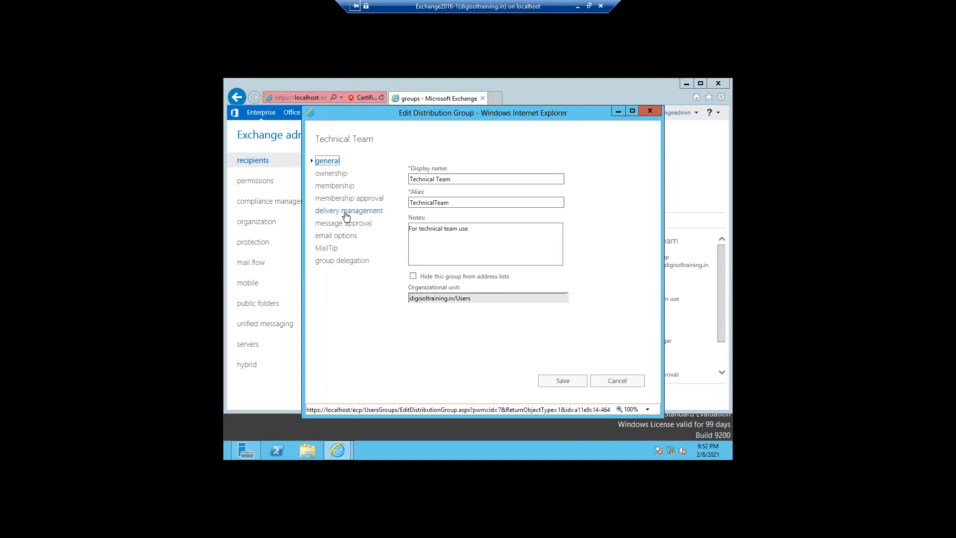
left_click(346, 213)
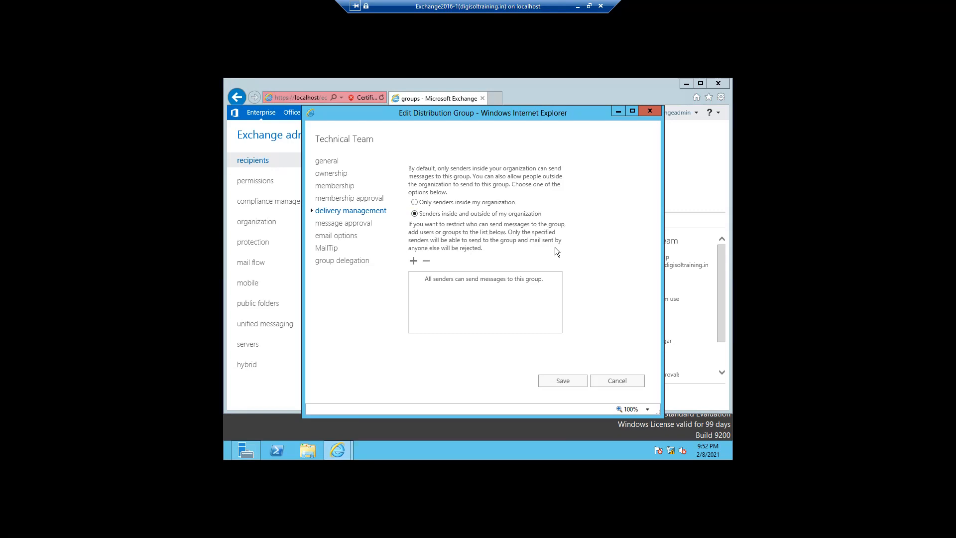
- Allow only the co-owner and the Technical Team group itself as senders, then save
left_click(413, 261)
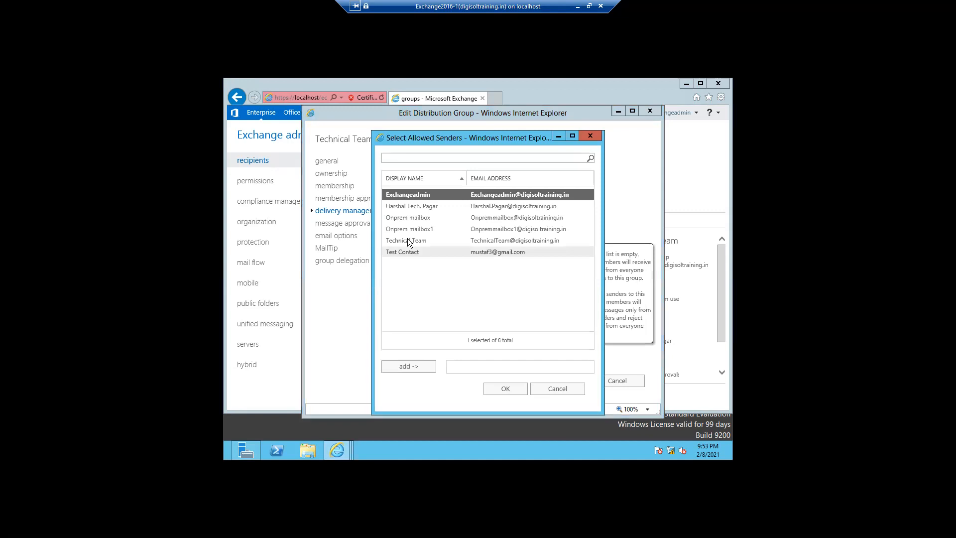
left_click(402, 207)
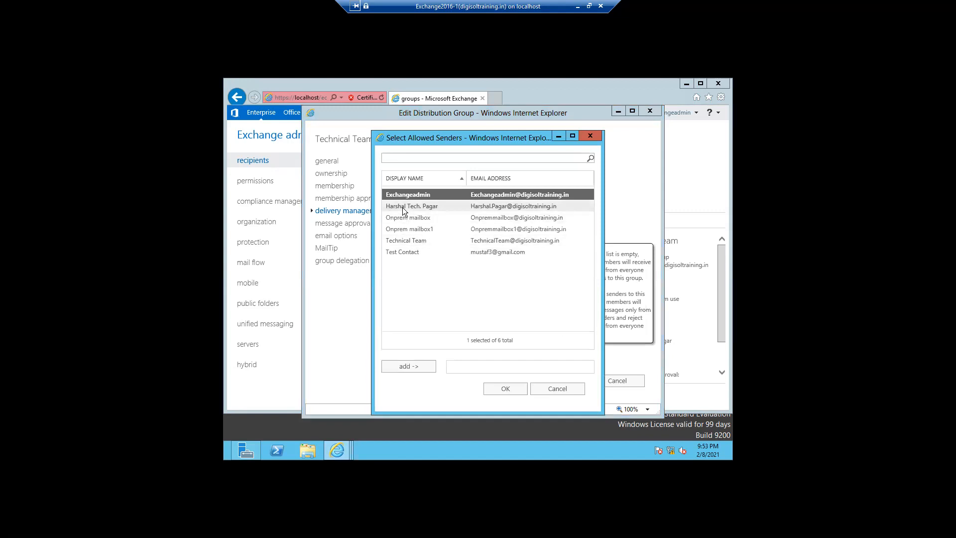
left_click(399, 373)
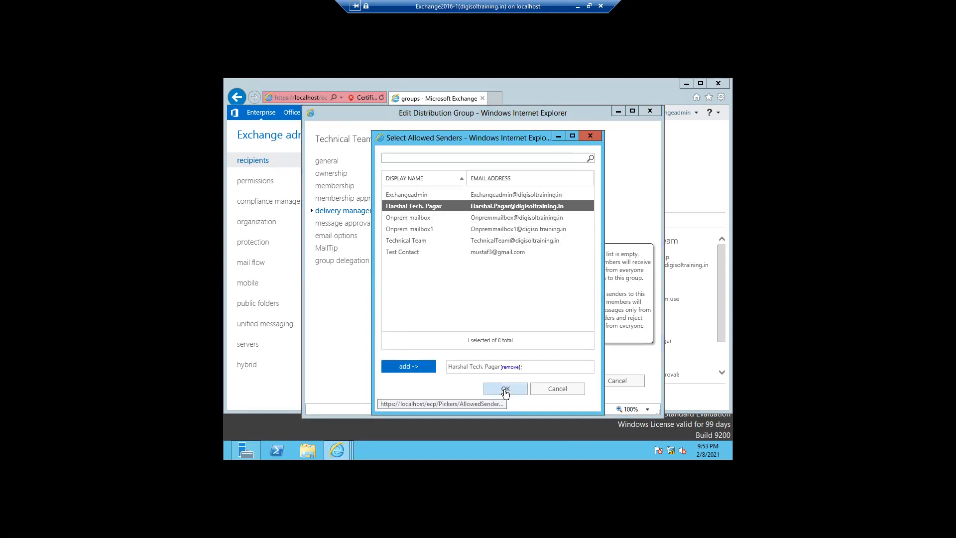
left_click(505, 390)
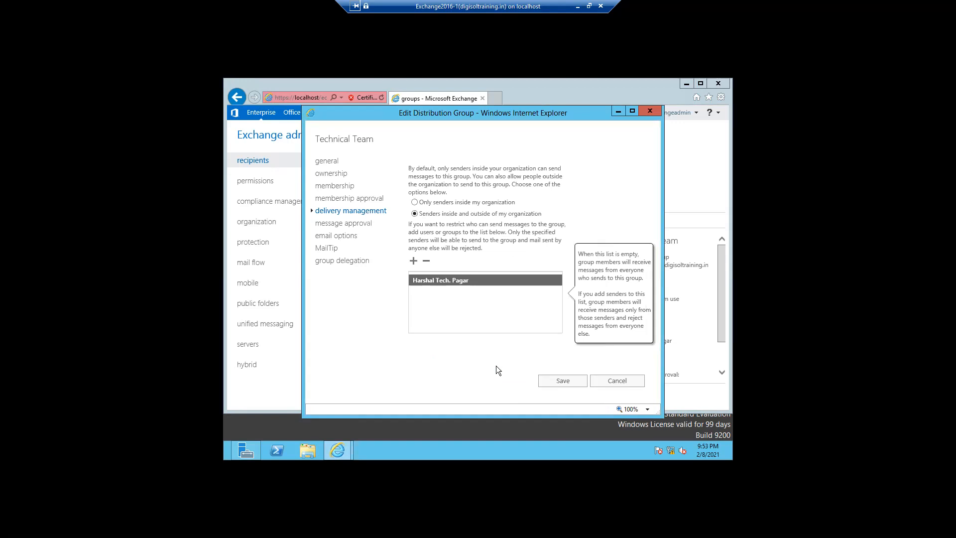
left_click(553, 382)
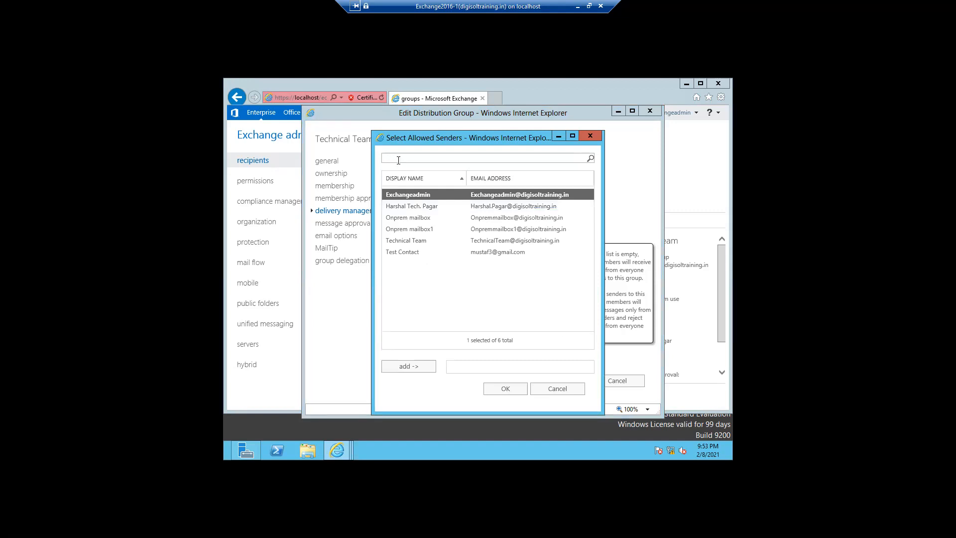
left_click(404, 241)
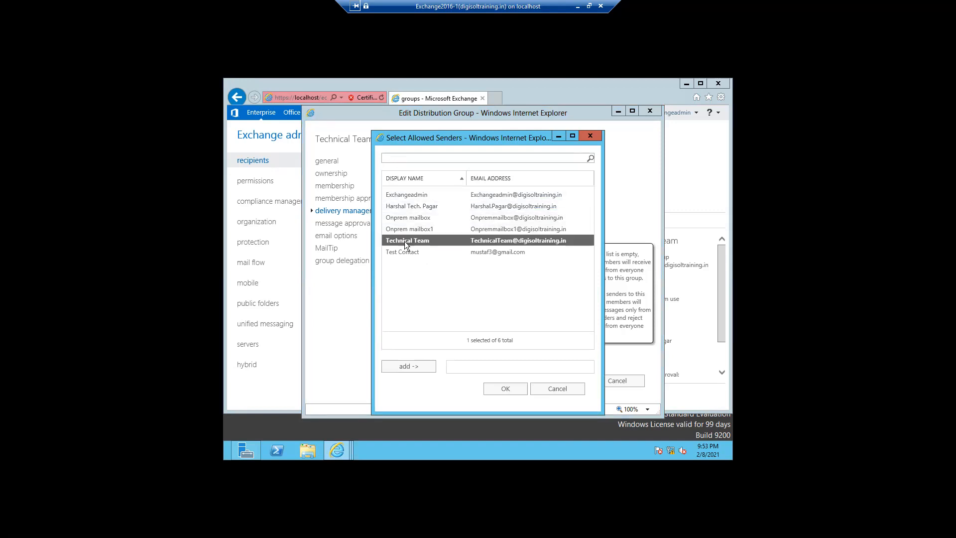
left_click(406, 368)
left_click(494, 390)
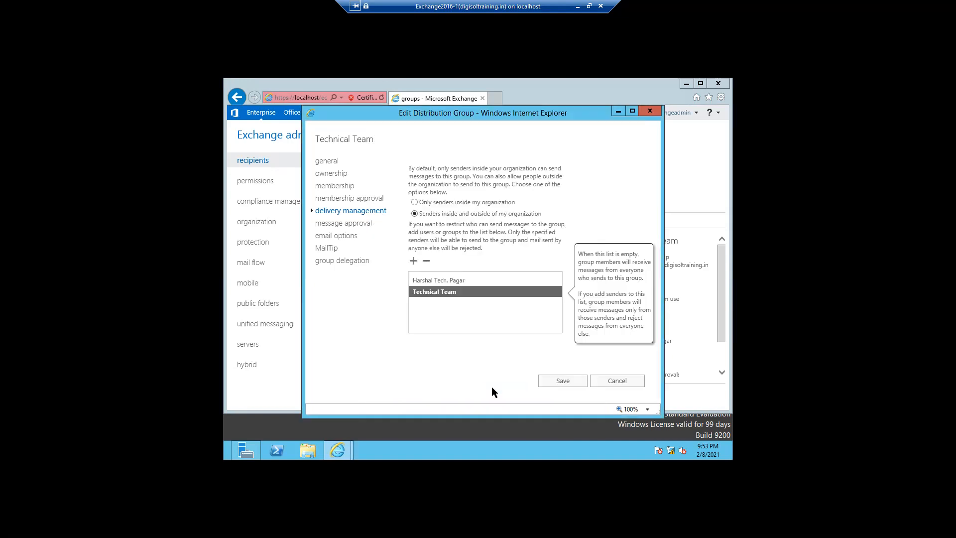
left_click(562, 386)
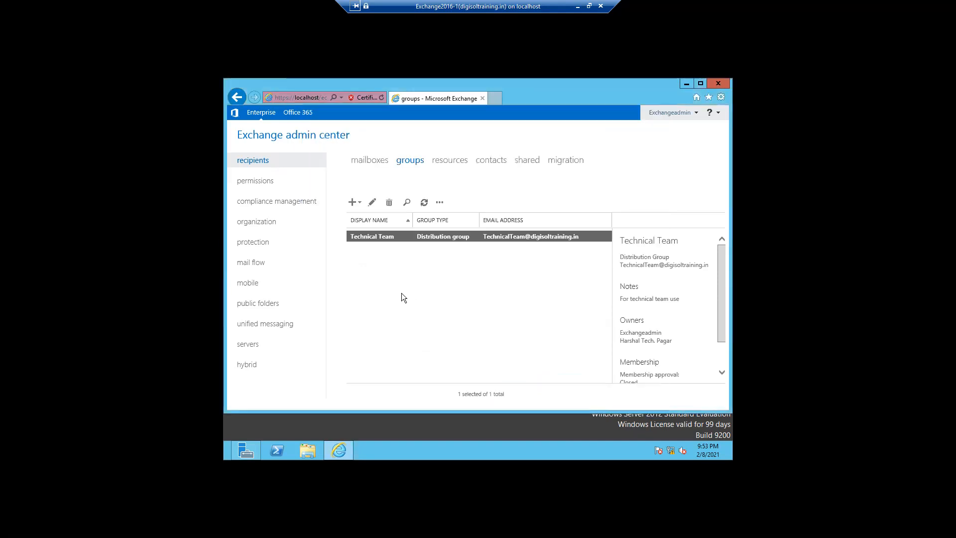
- Turn on 'Messages sent to this group have to be approved by a moderator' for Technical Team
double_click(370, 237)
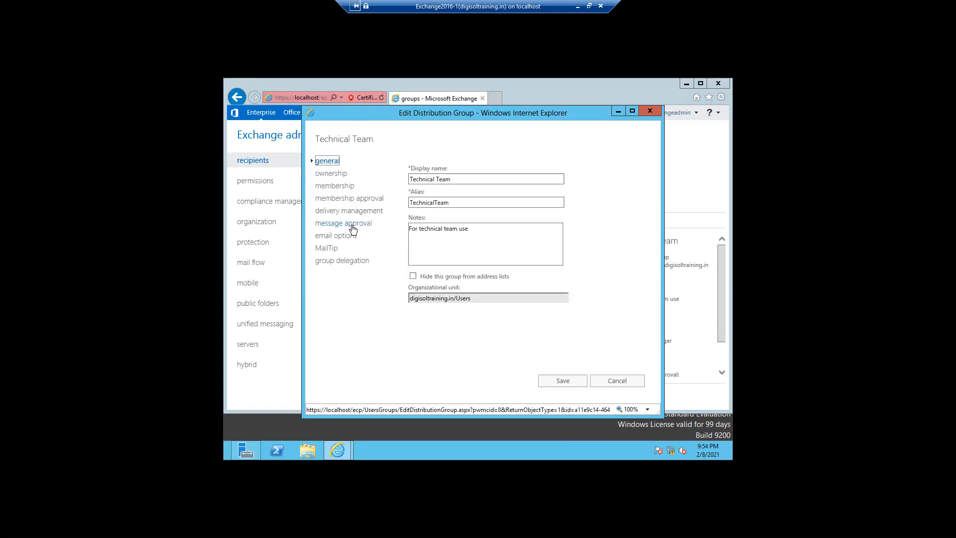
left_click(351, 224)
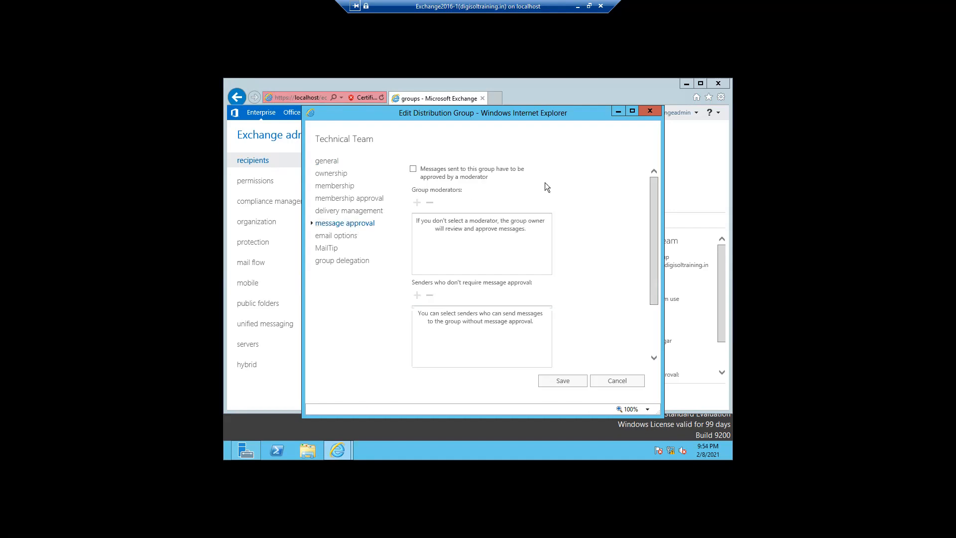
mouse_move(513, 183)
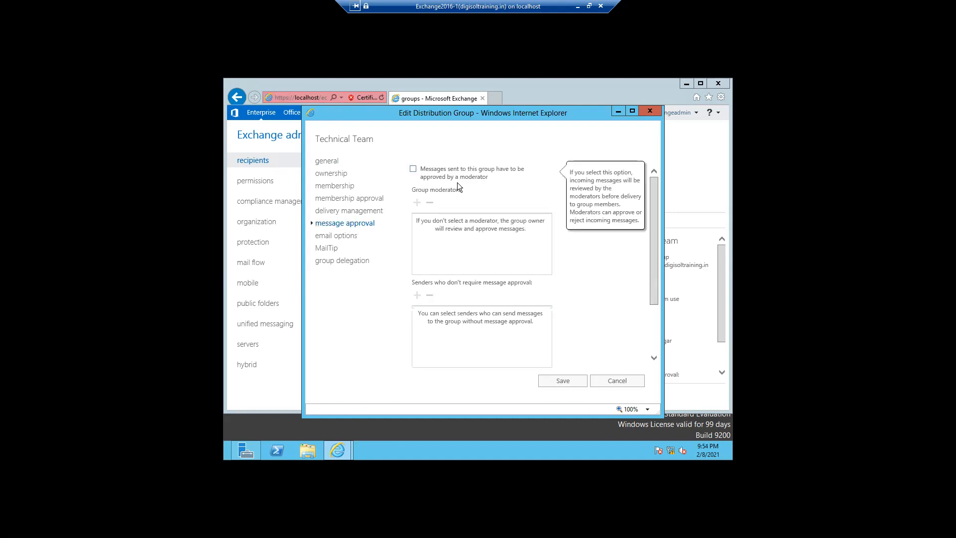
left_click(413, 169)
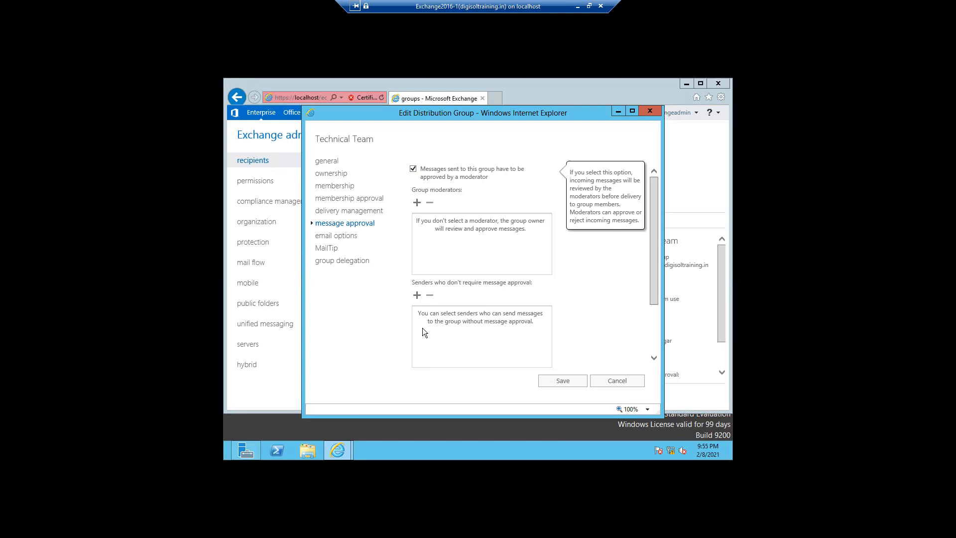
- Add Onprem mailbox1 to the senders who don't require message approval for Technical Team
left_click(417, 295)
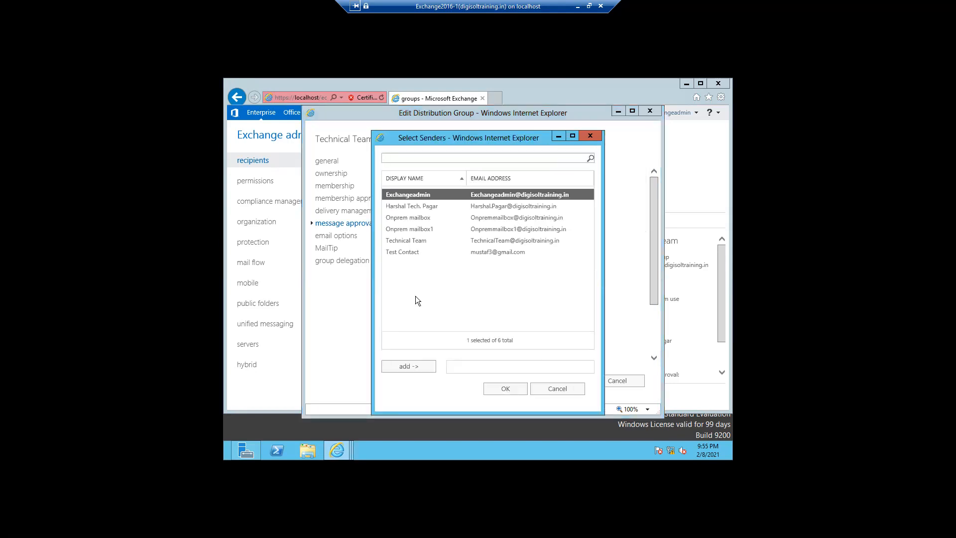
left_click(403, 234)
left_click(393, 367)
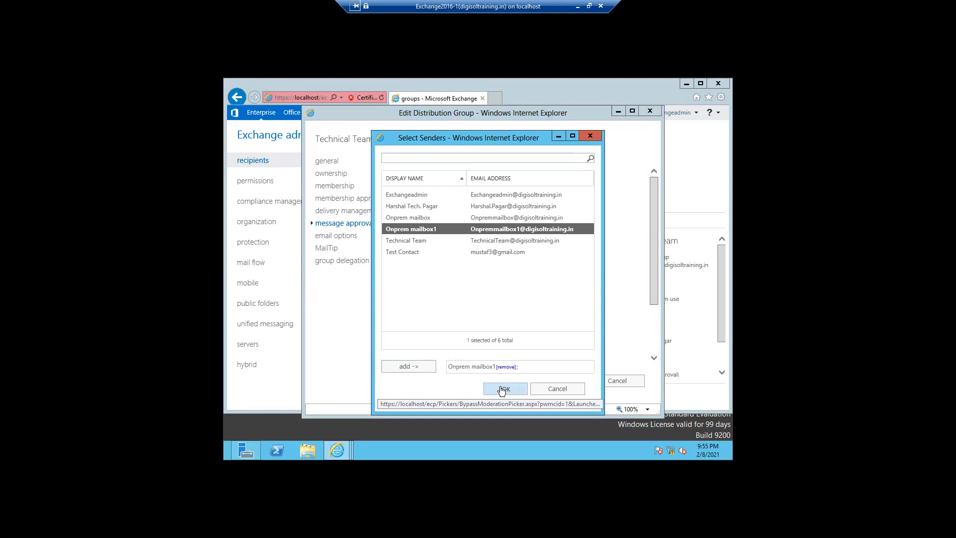
left_click(502, 390)
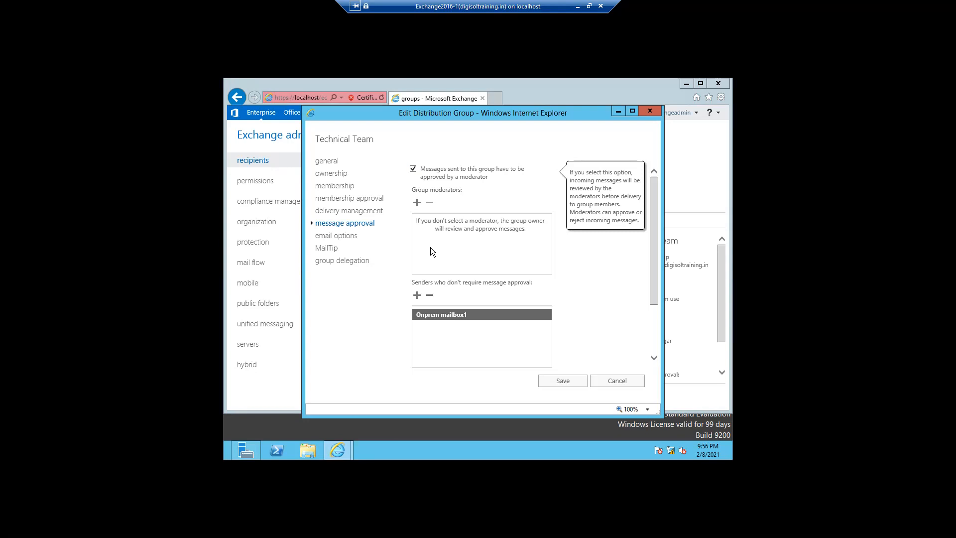
- Inspect Technical Team's primary and secondary SMTP addresses, then show its MailTip settings
left_click(333, 238)
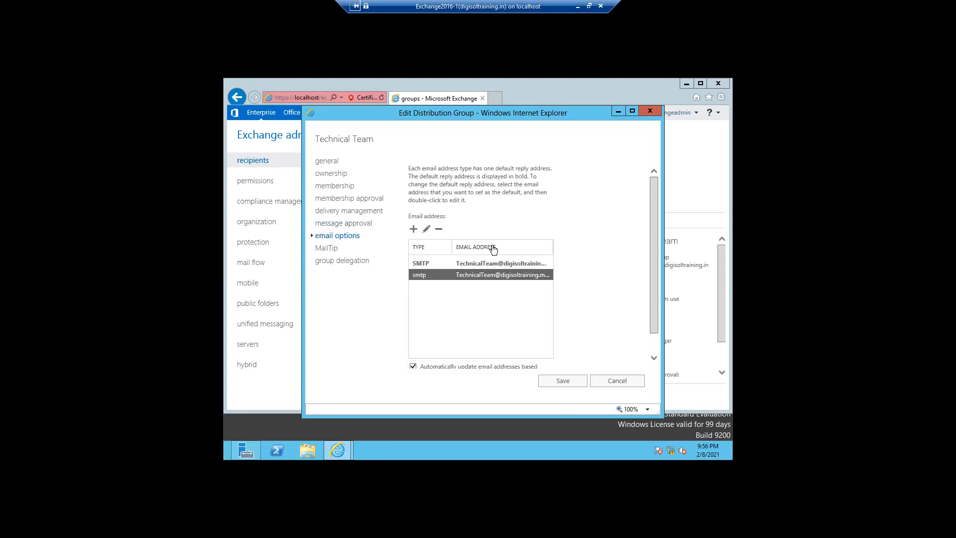
left_click(473, 267)
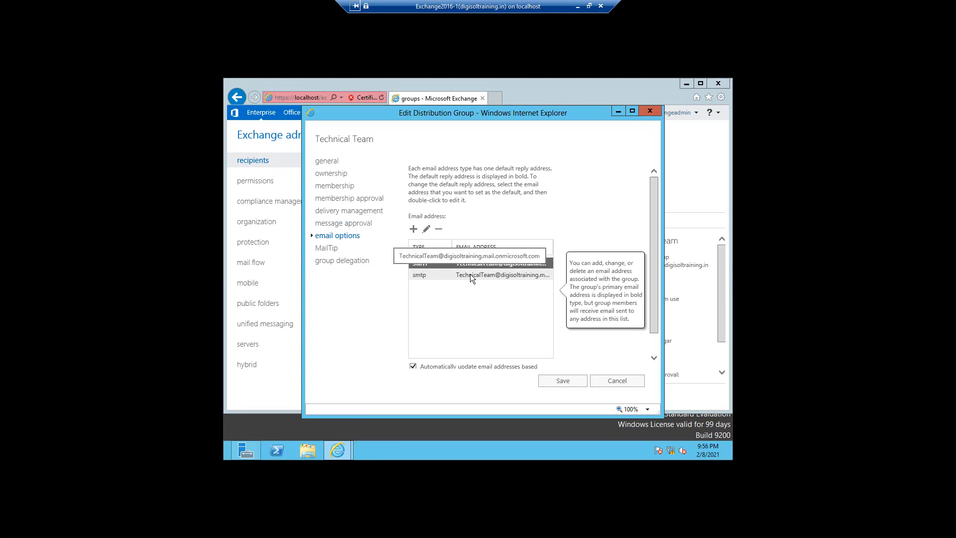
left_click(470, 275)
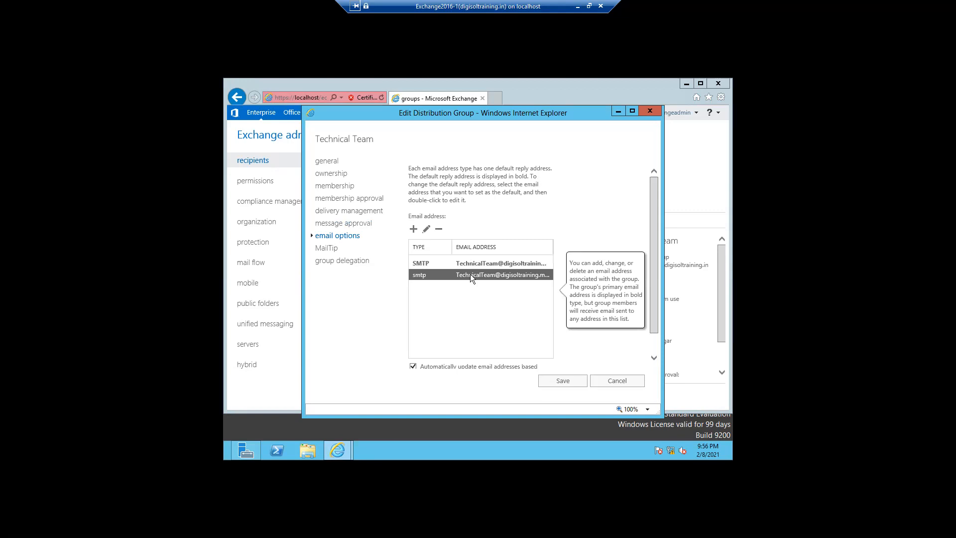
left_click(470, 264)
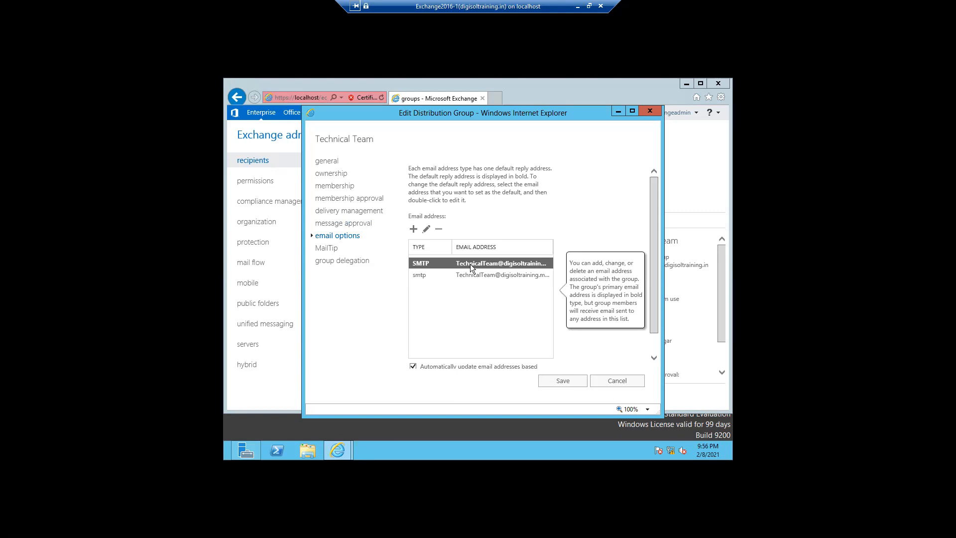
left_click(328, 250)
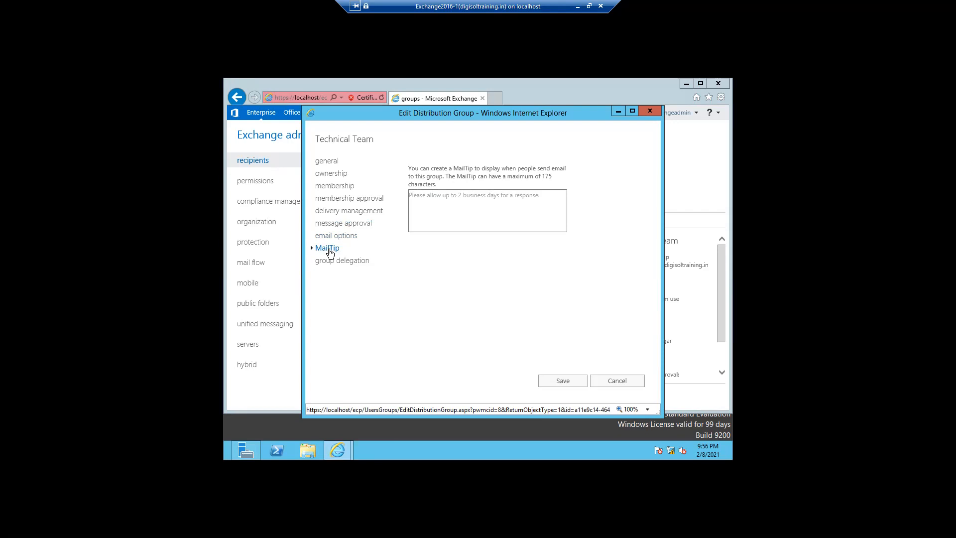
- Enter the MailTip 'This is a Technical Team Group' for Technical Team
left_click(412, 211)
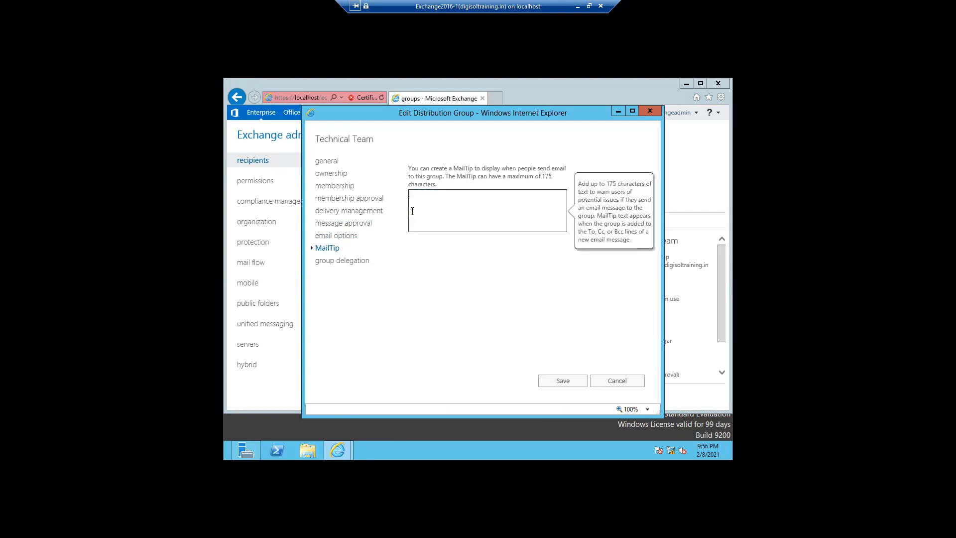
type("This is a Technical Team Group.")
- Show Technical Team's group delegation page and scroll through the empty Send As and Send on Behalf lists
left_click(350, 265)
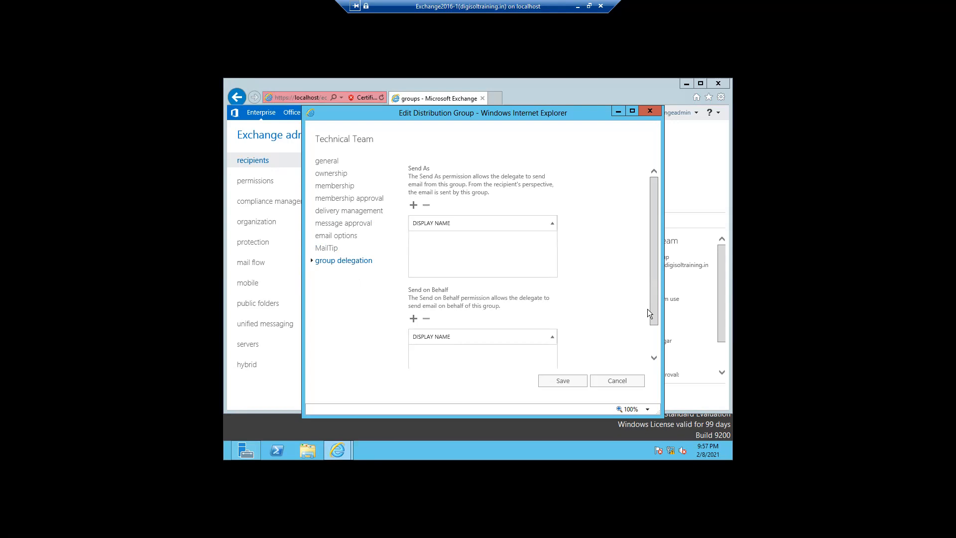
left_click_drag(654, 322, 646, 264)
- Cancel the group editor, glance at the resources list, then return to the groups list
left_click(617, 387)
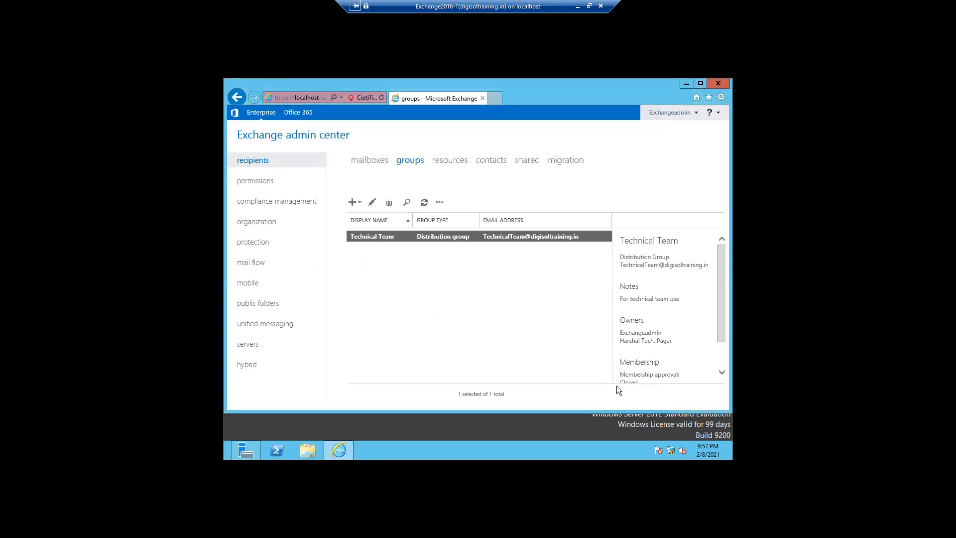
left_click(450, 160)
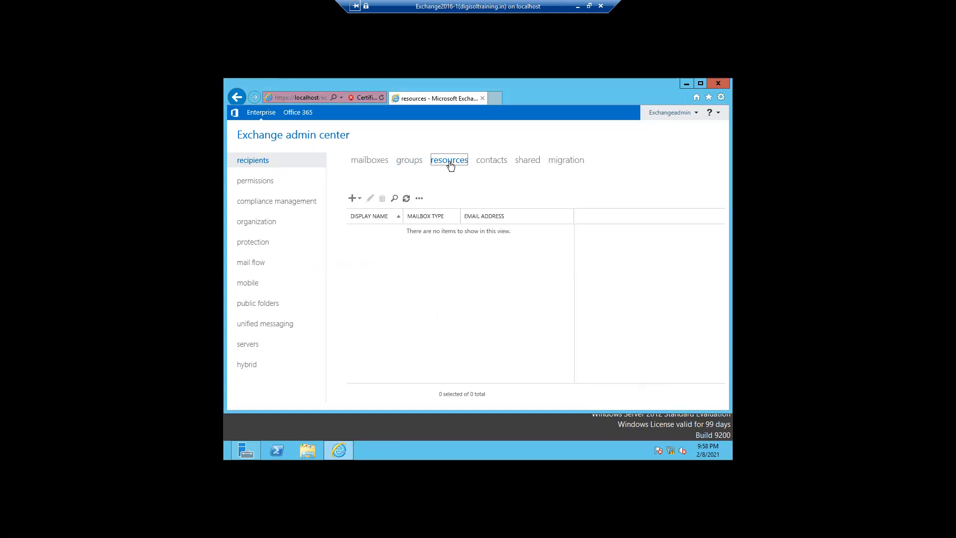
left_click(410, 160)
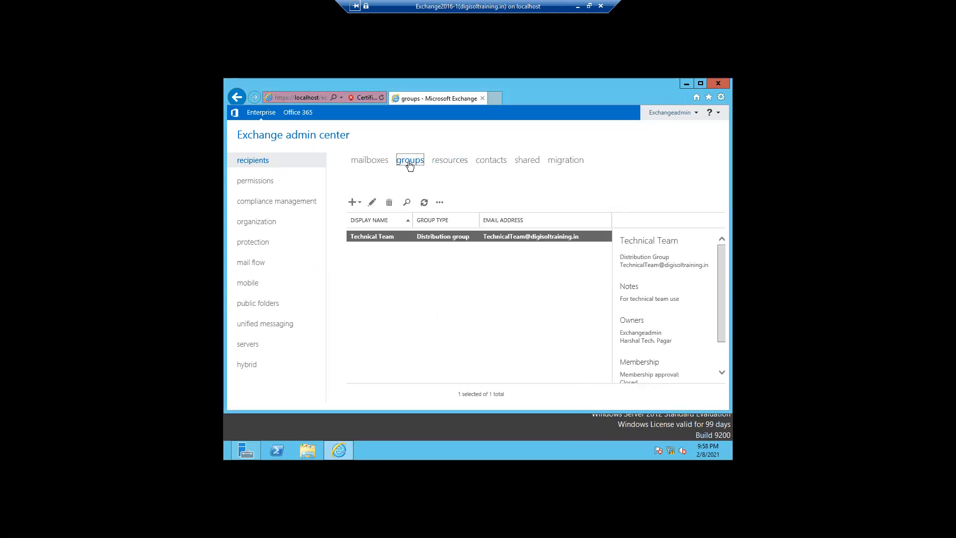
mouse_move(556, 4)
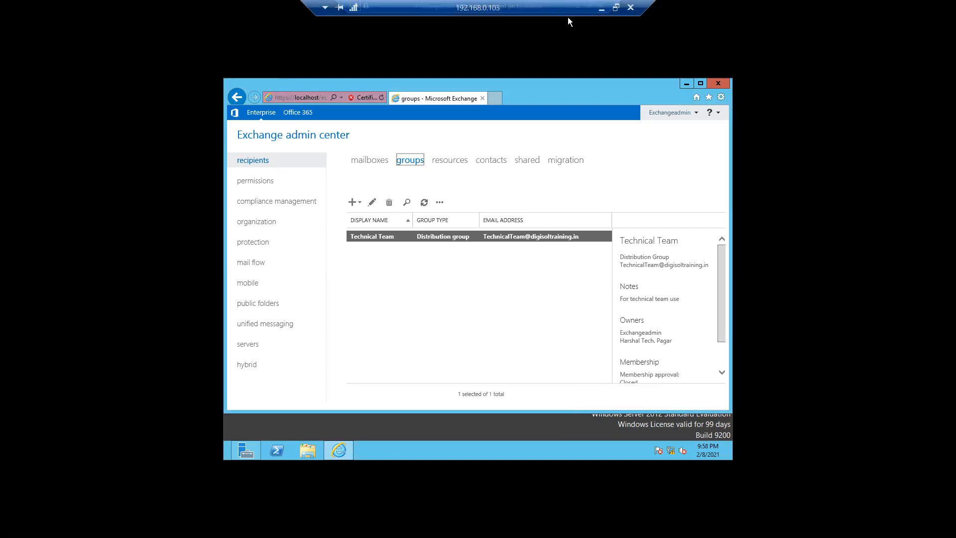